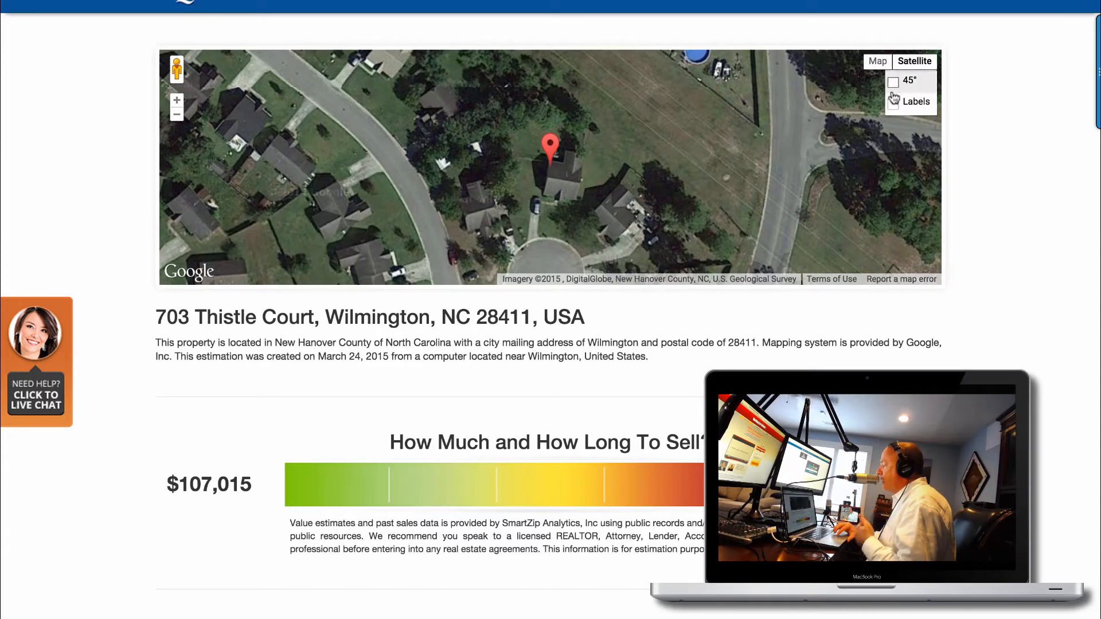
# Try the satellite map's 45° view and street labels, then turn both off again.
pyautogui.click(894, 82)
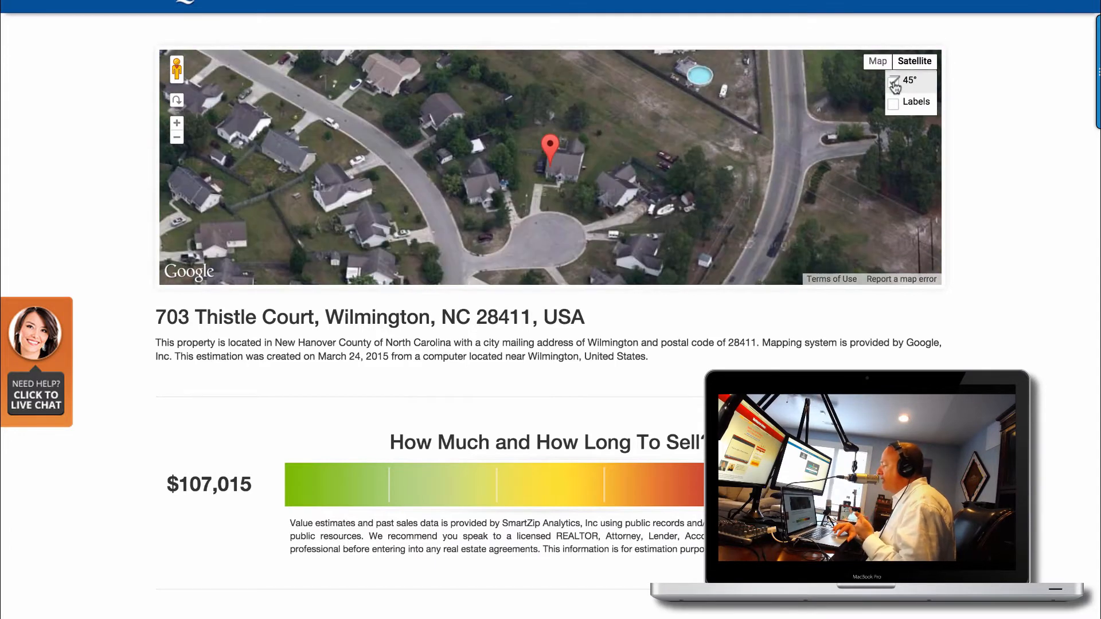
pyautogui.click(894, 82)
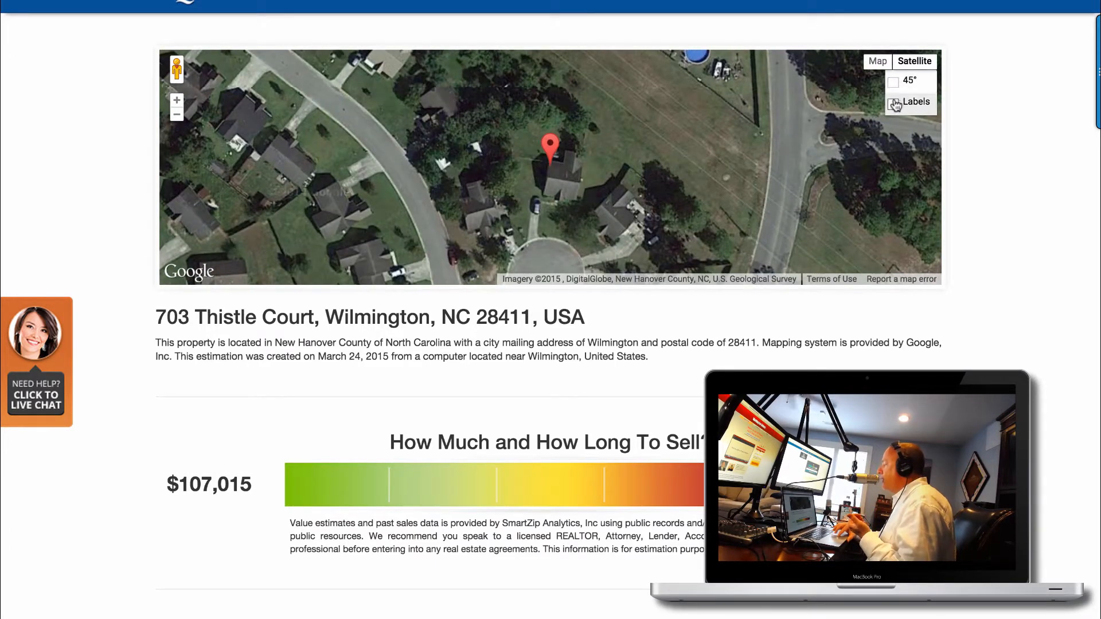
pyautogui.click(894, 104)
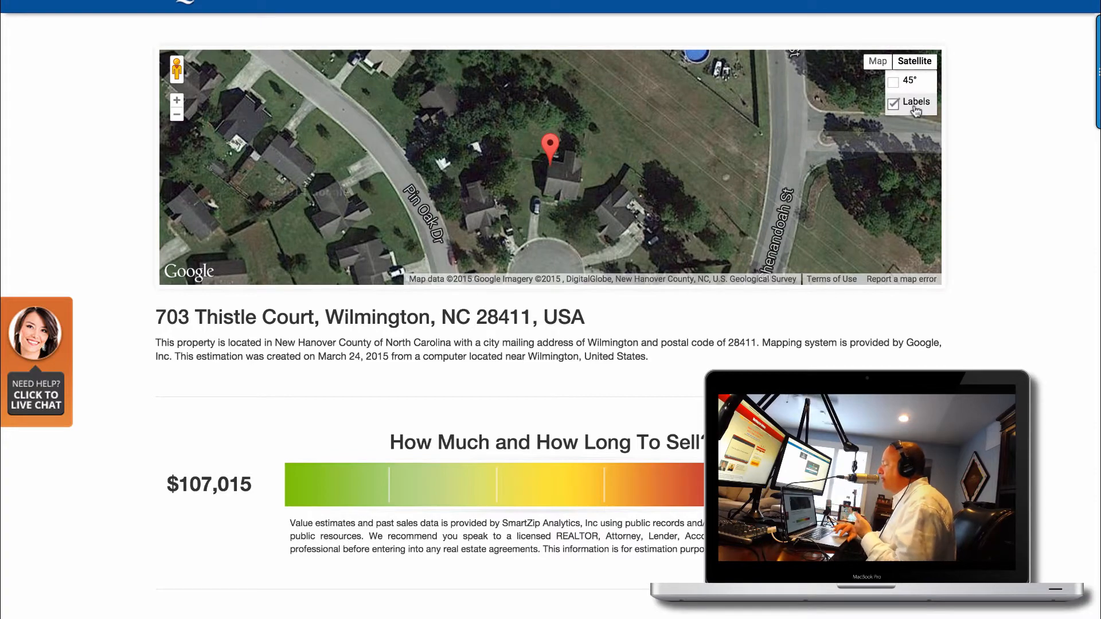
pyautogui.click(894, 104)
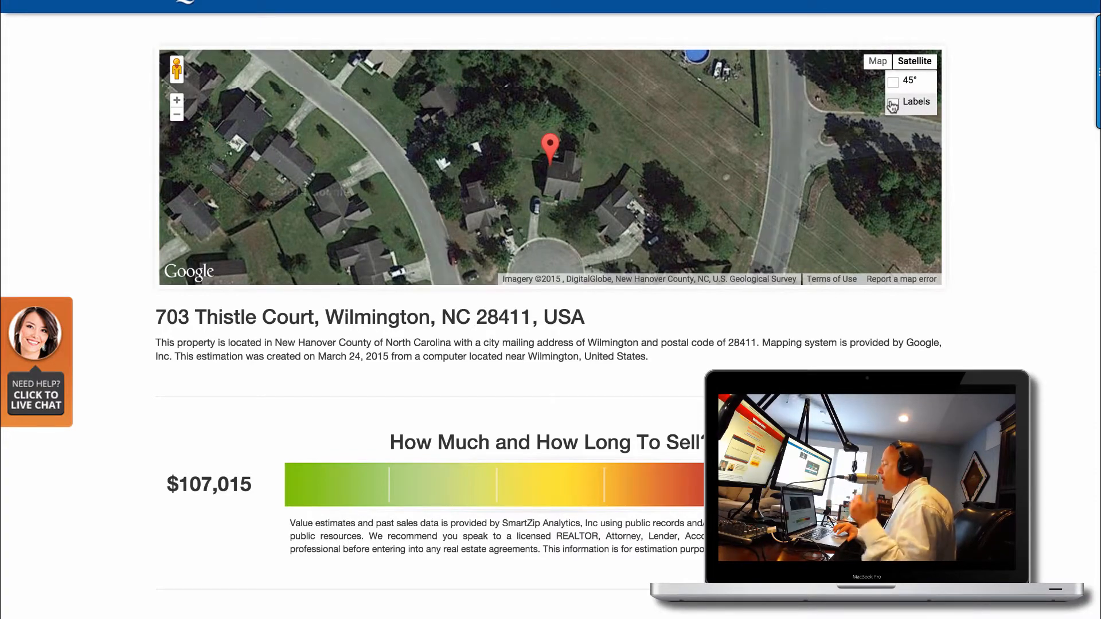
# Zoom the map out two levels and scroll down to the $107,015–$144,785 price range.
pyautogui.click(177, 115)
pyautogui.click(176, 115)
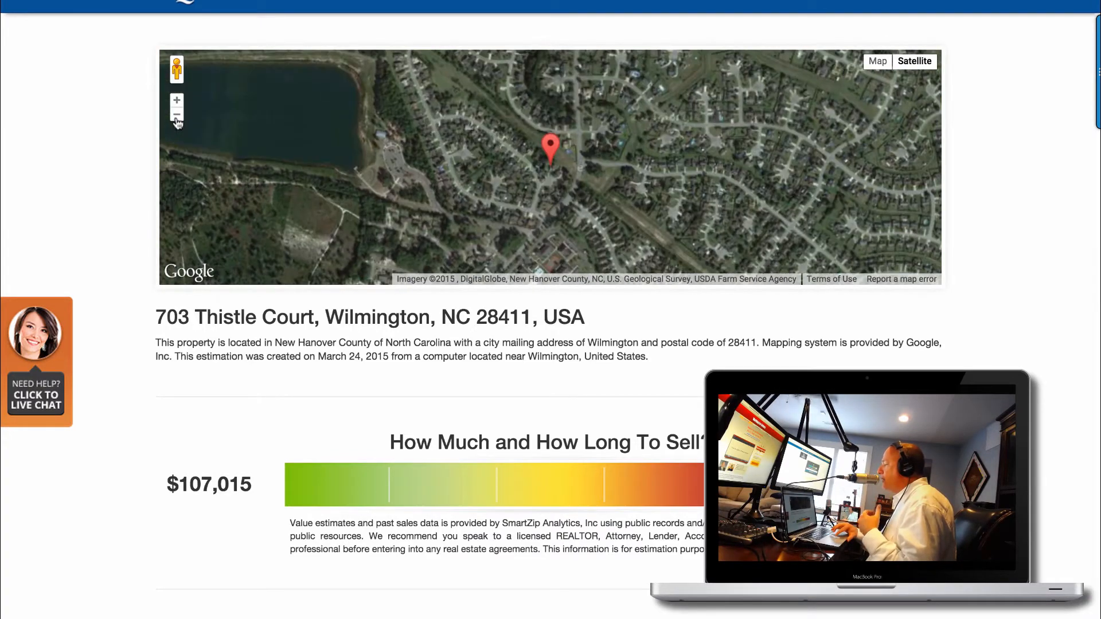
pyautogui.scroll(-5, 498, 319)
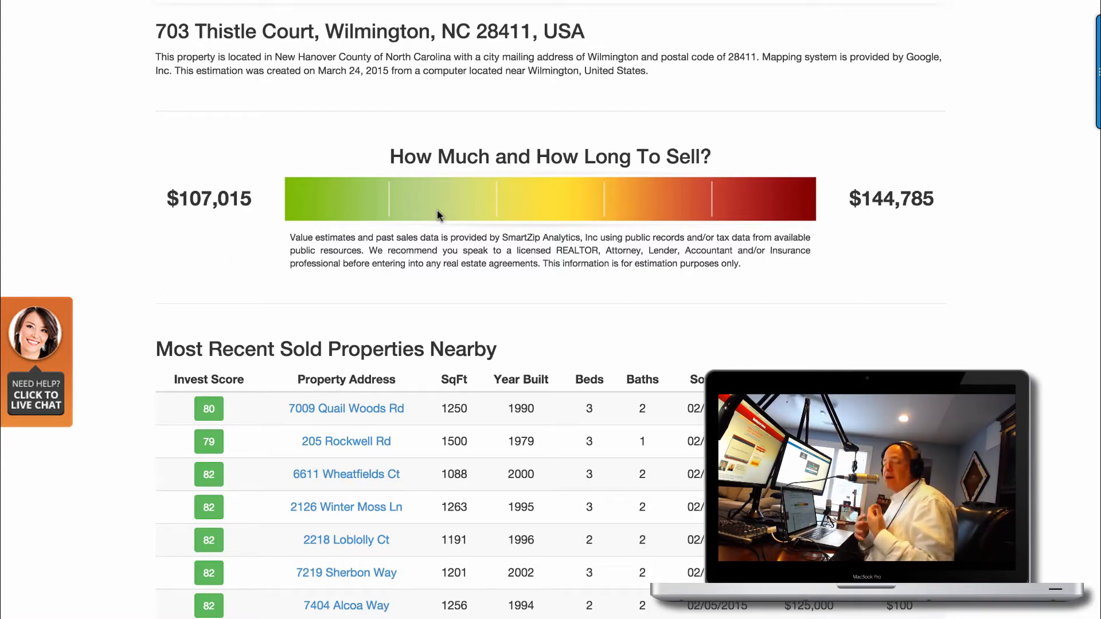
pyautogui.scroll(-3, 438, 208)
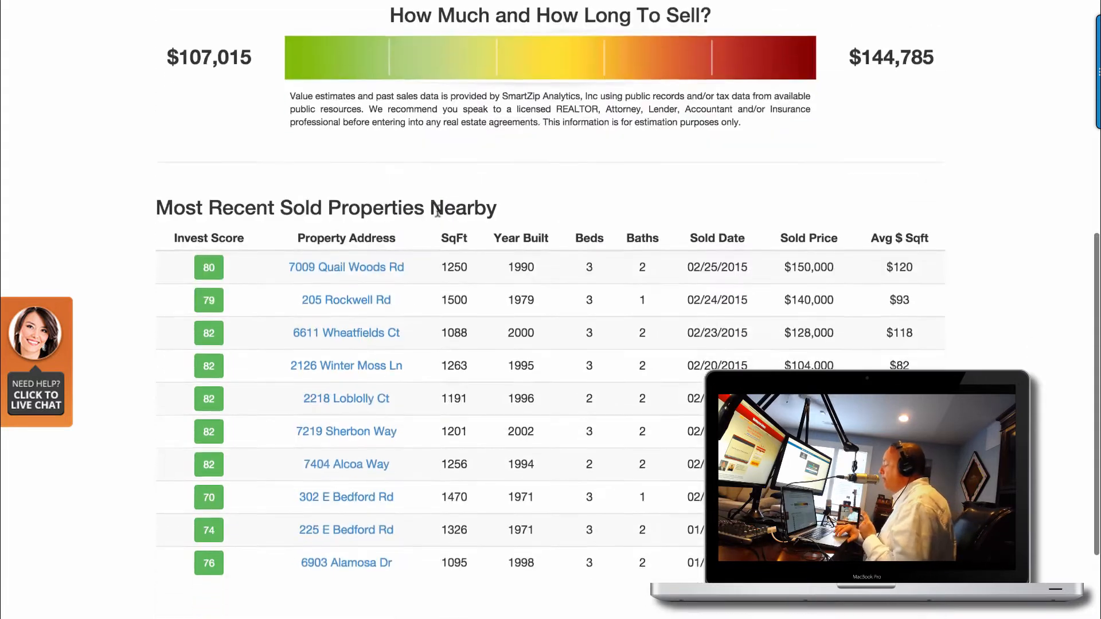
pyautogui.scroll(-3, 412, 555)
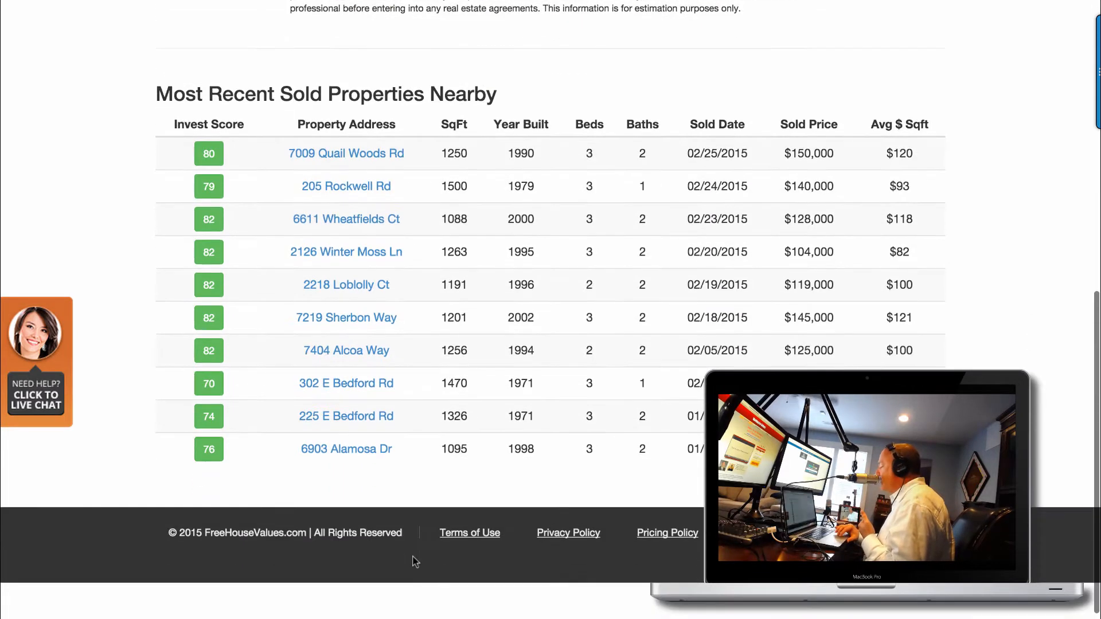
pyautogui.scroll(-1, 429, 256)
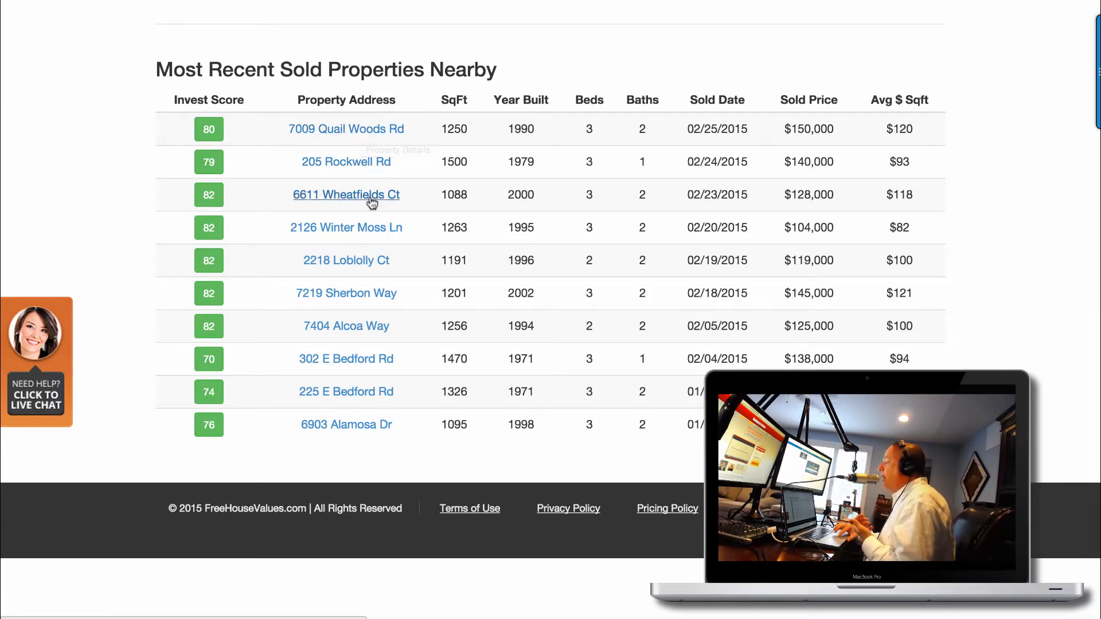
pyautogui.click(370, 163)
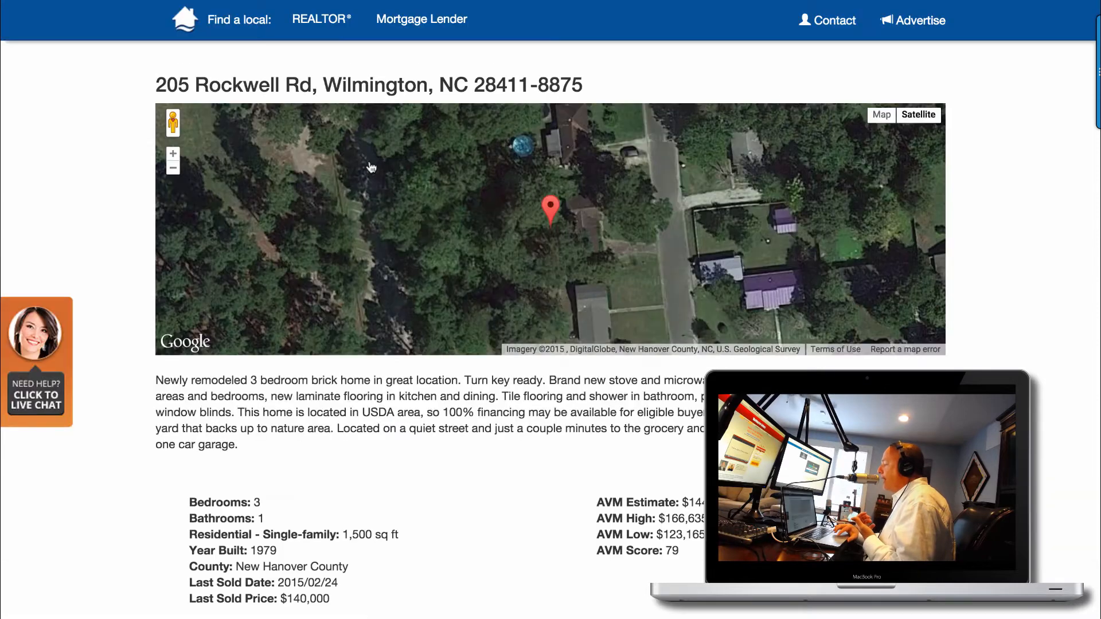
pyautogui.scroll(-5, 465, 383)
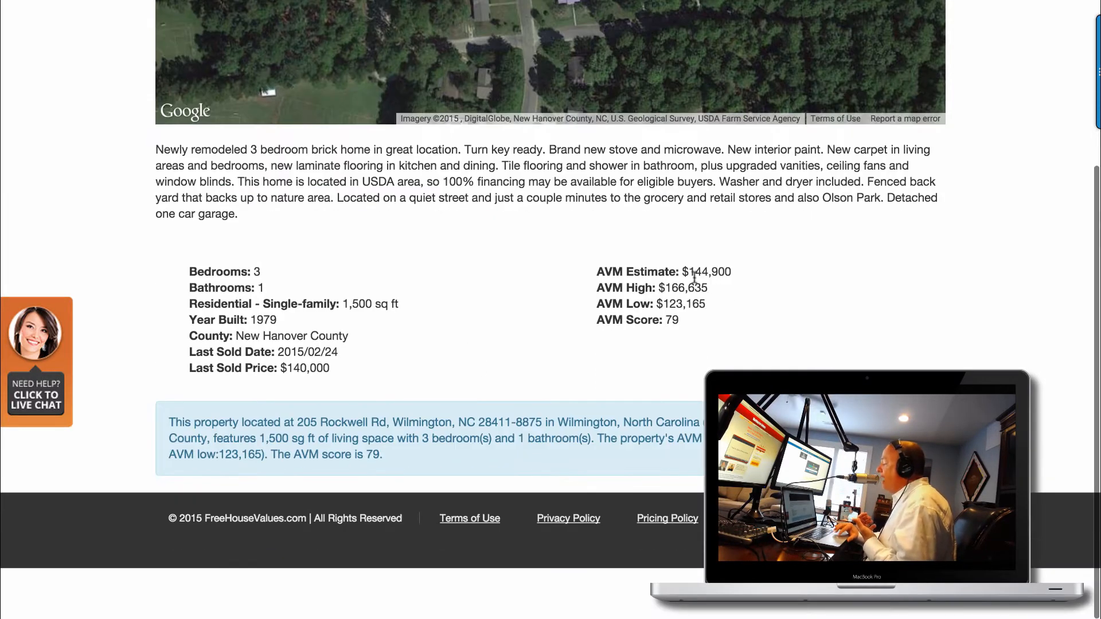
pyautogui.moveTo(740, 273); pyautogui.dragTo(685, 271)
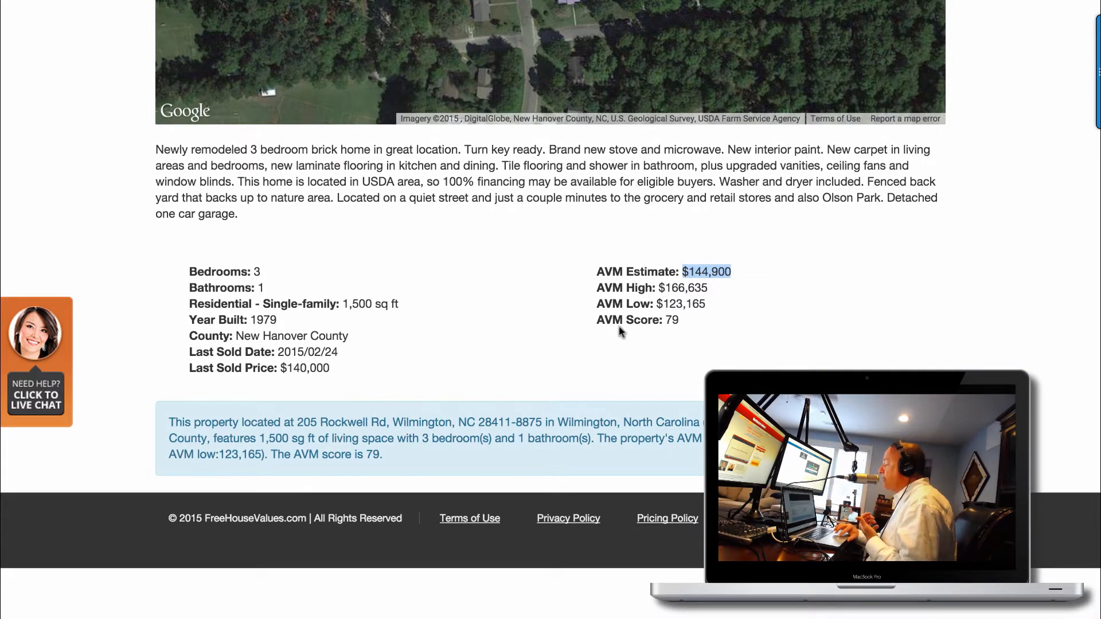
pyautogui.scroll(-1, 619, 326)
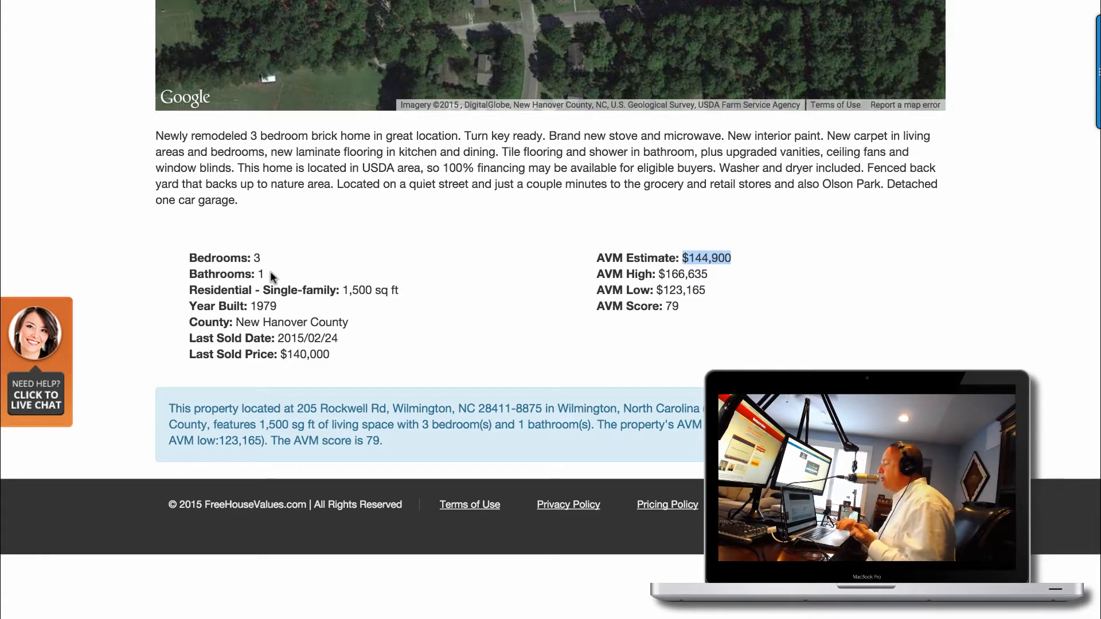
pyautogui.scroll(-1, 270, 270)
pyautogui.scroll(3, 270, 276)
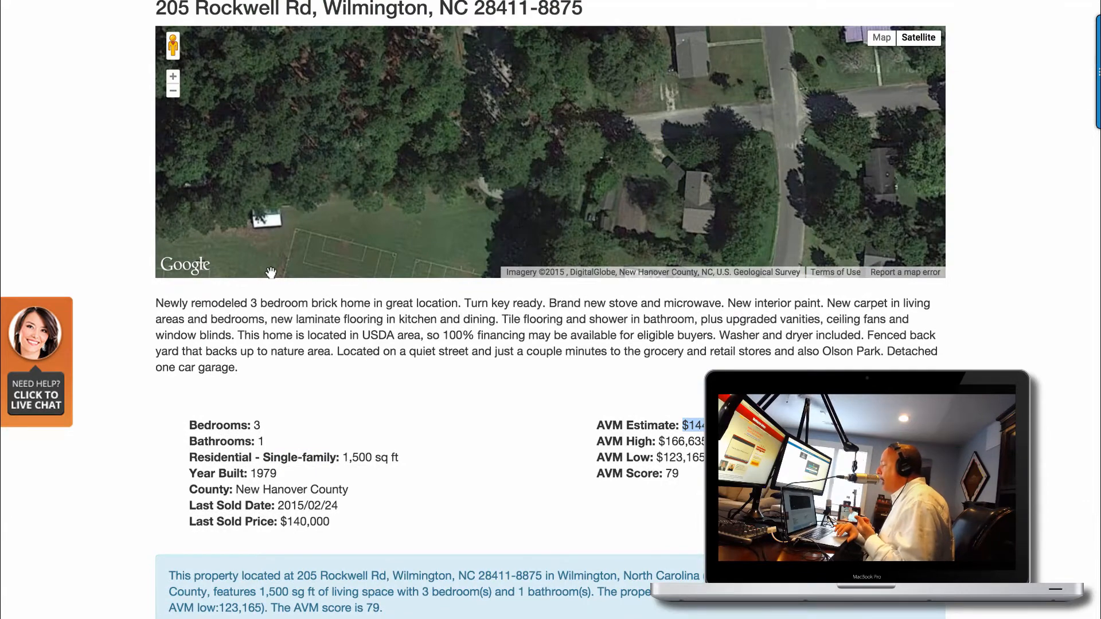
pyautogui.scroll(-2, 270, 273)
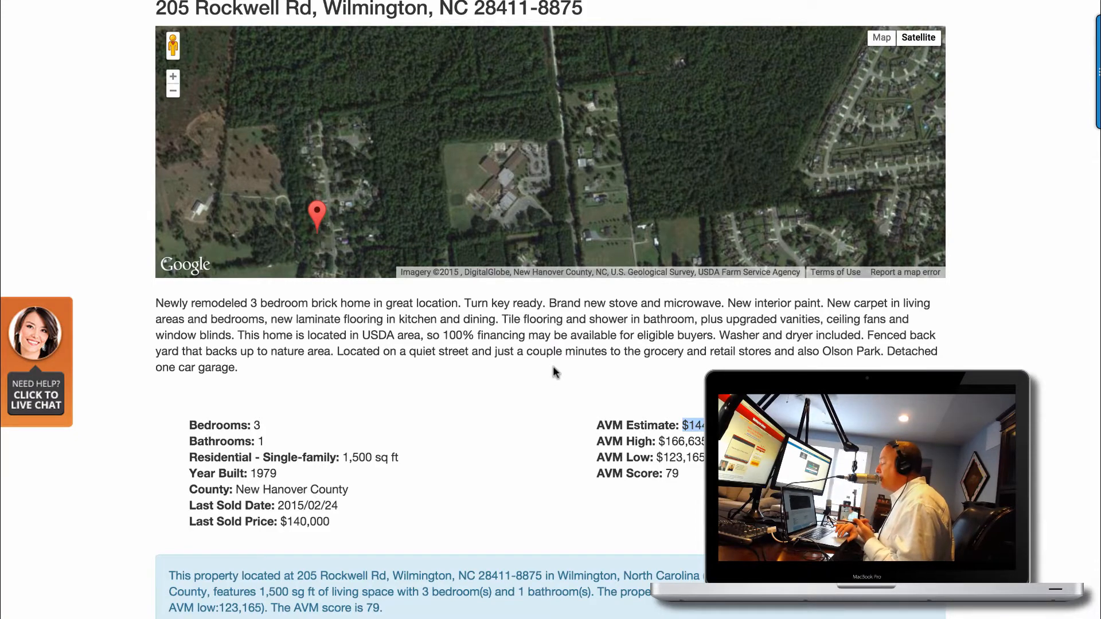
pyautogui.scroll(-5, 553, 367)
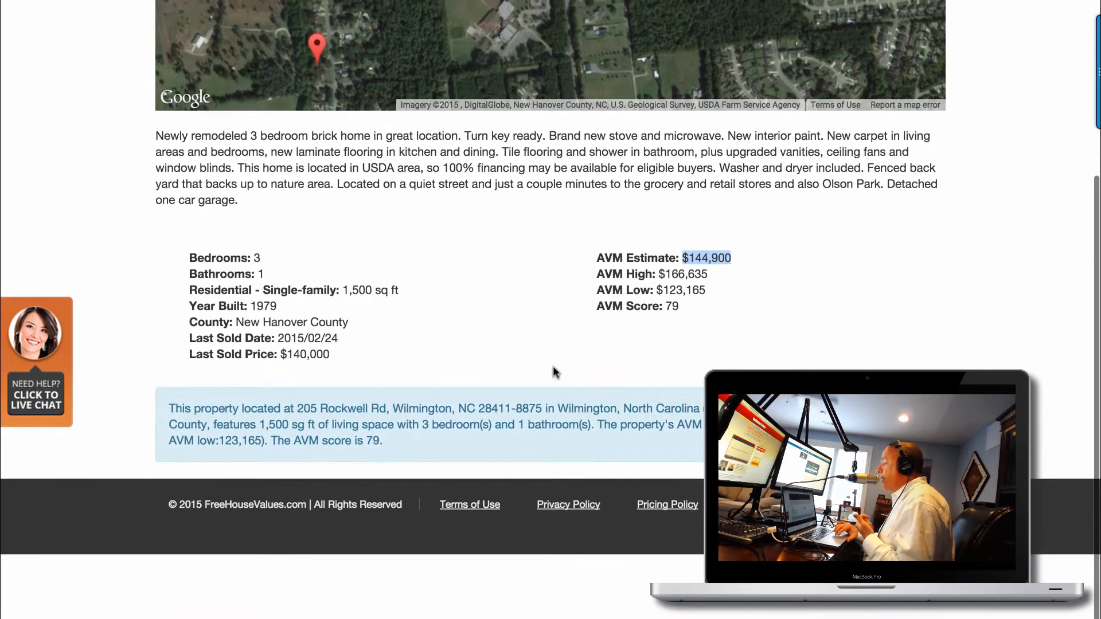
pyautogui.scroll(3, 553, 366)
# Highlight passages of the listing description, including the USDA financing and backyard sentences.
pyautogui.moveTo(386, 277); pyautogui.dragTo(675, 315)
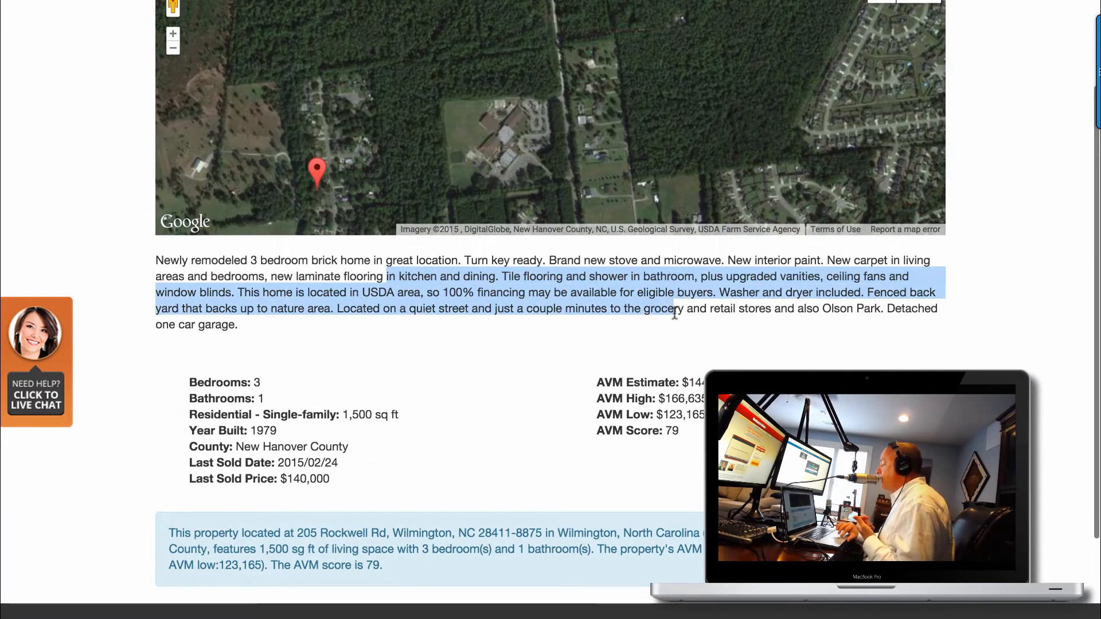
pyautogui.click(237, 294)
pyautogui.moveTo(263, 294); pyautogui.dragTo(472, 309)
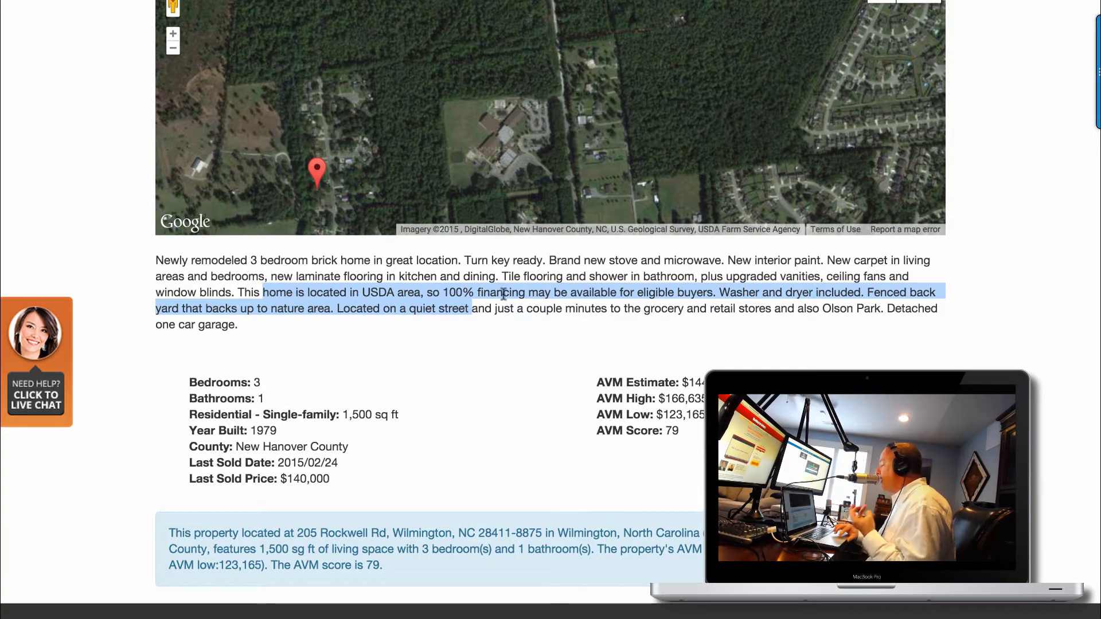
pyautogui.scroll(3, 532, 383)
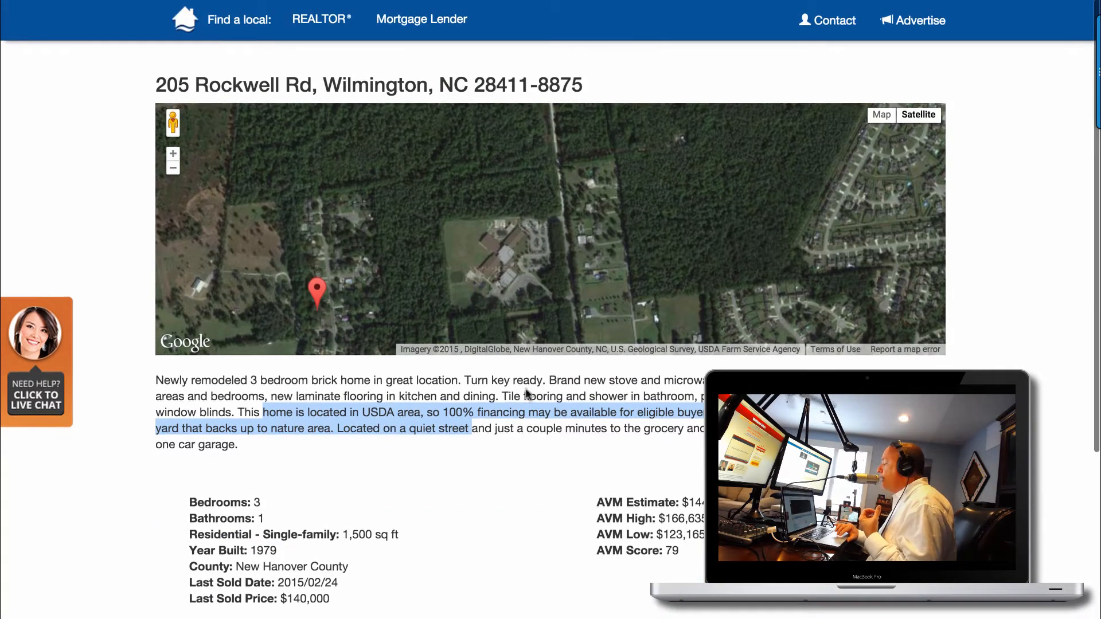
pyautogui.moveTo(547, 428); pyautogui.dragTo(214, 380)
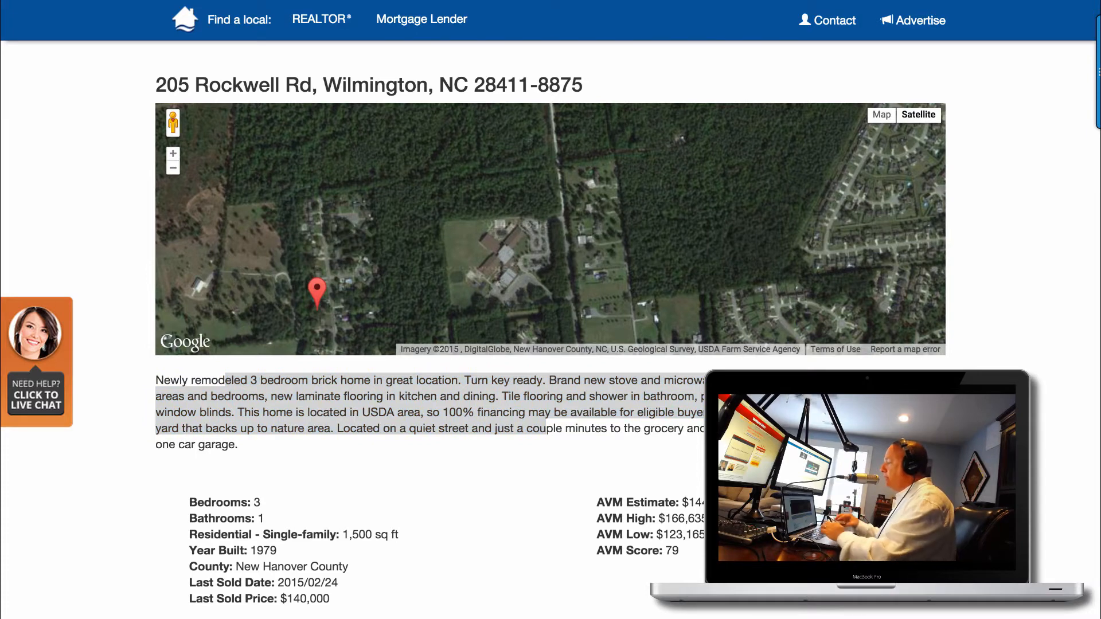
pyautogui.write('google')
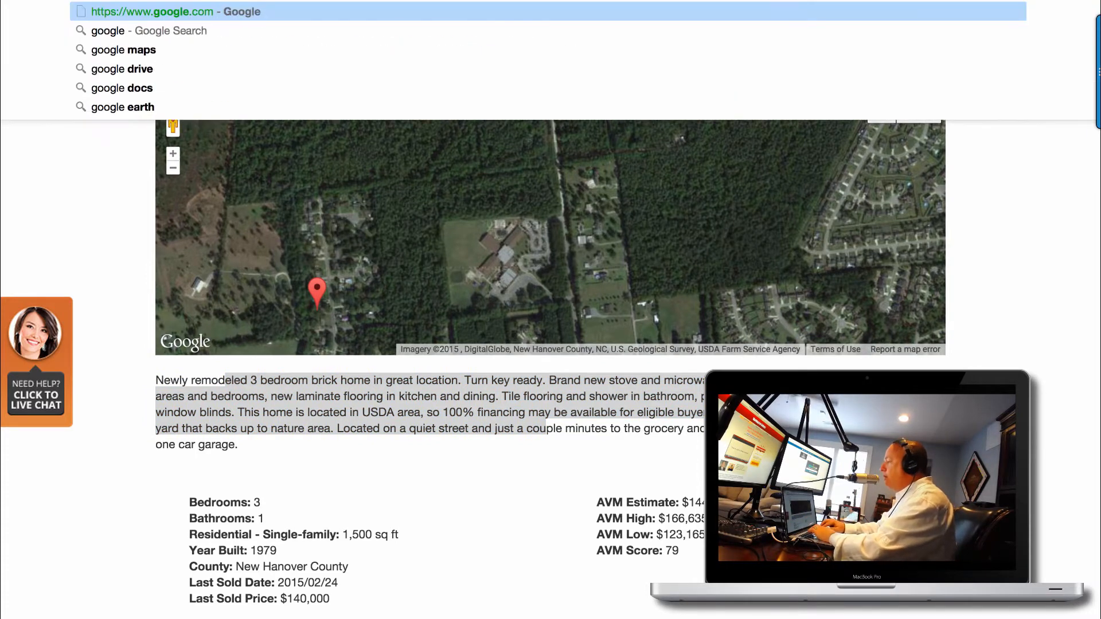
pyautogui.press('Return')
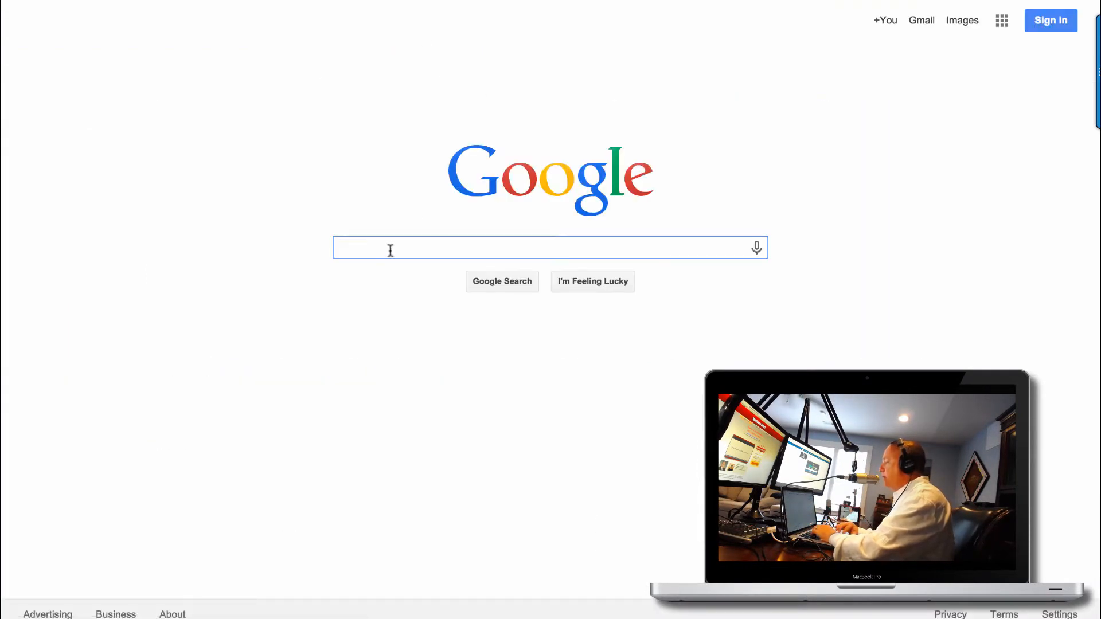
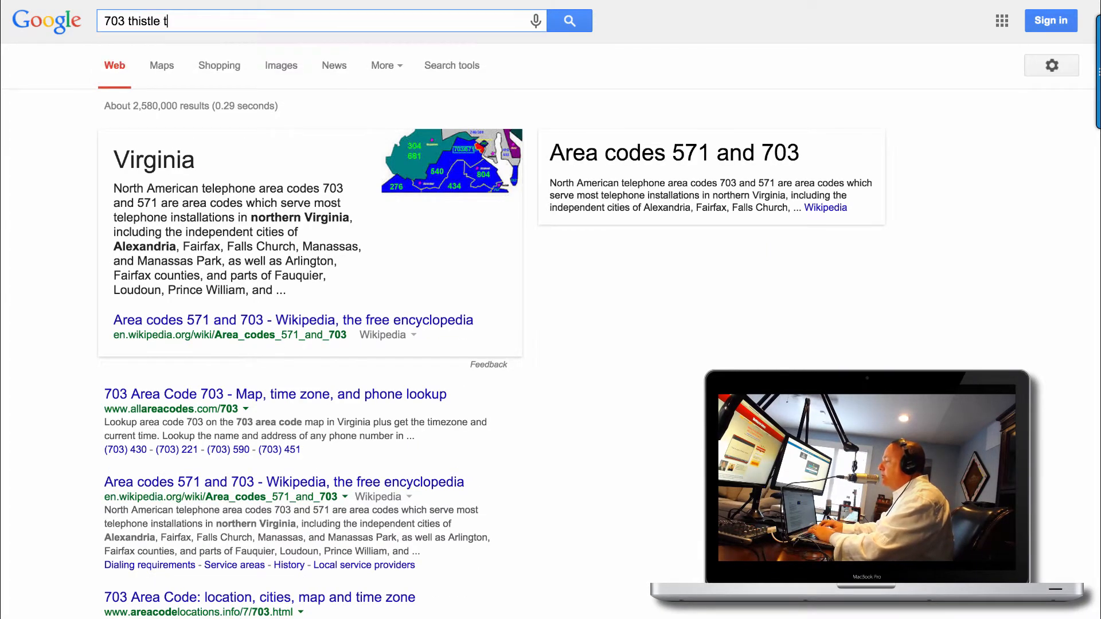
pyautogui.click(265, 39)
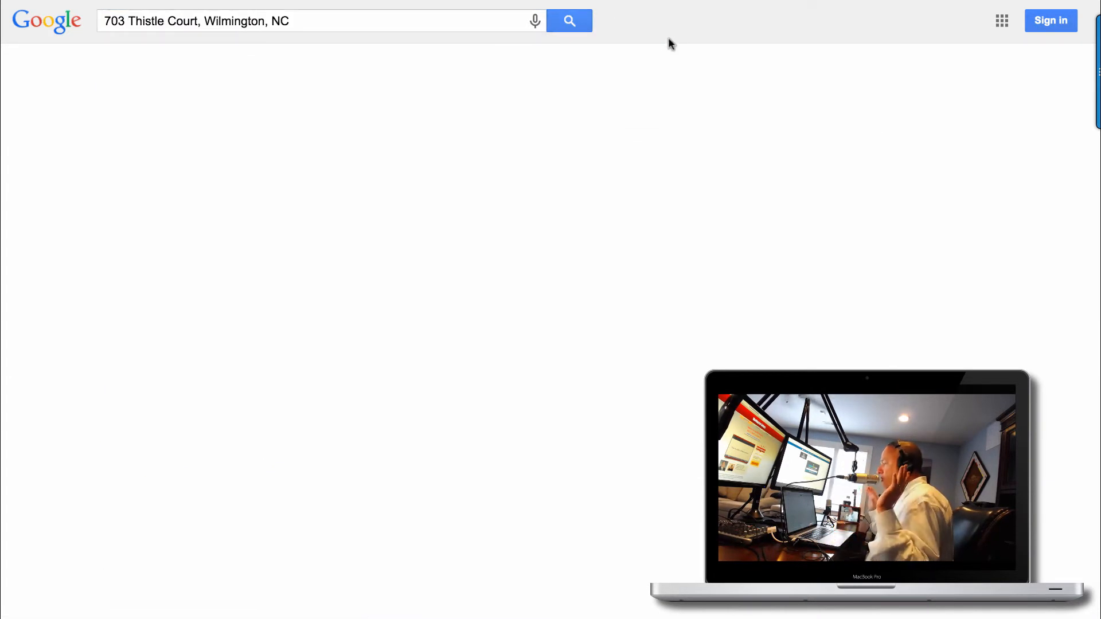
pyautogui.scroll(-3, 667, 276)
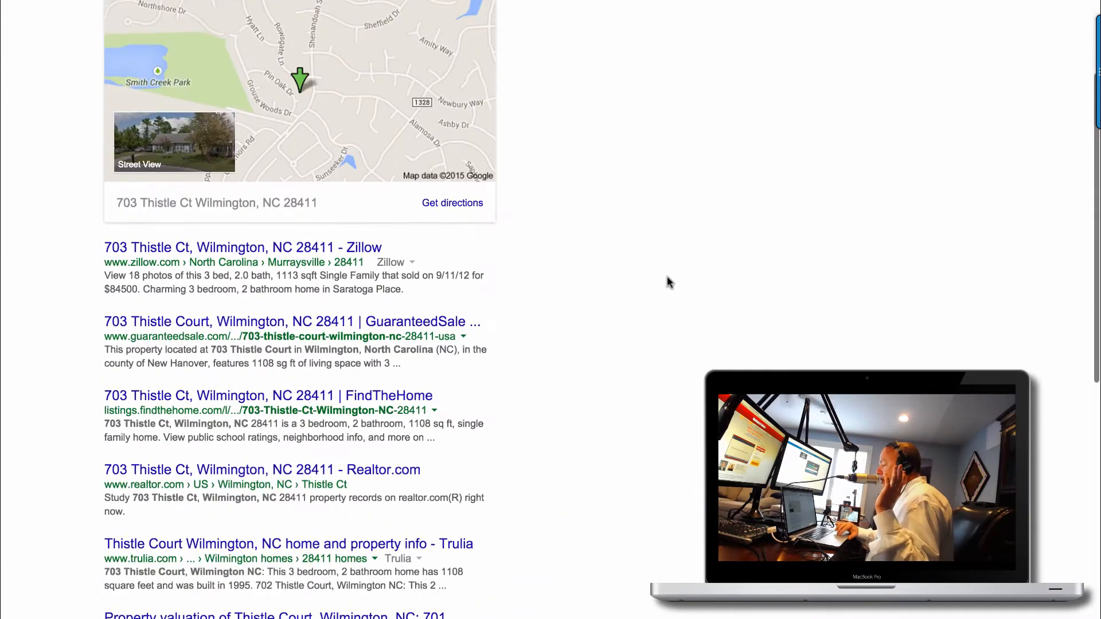
pyautogui.scroll(-5, 667, 276)
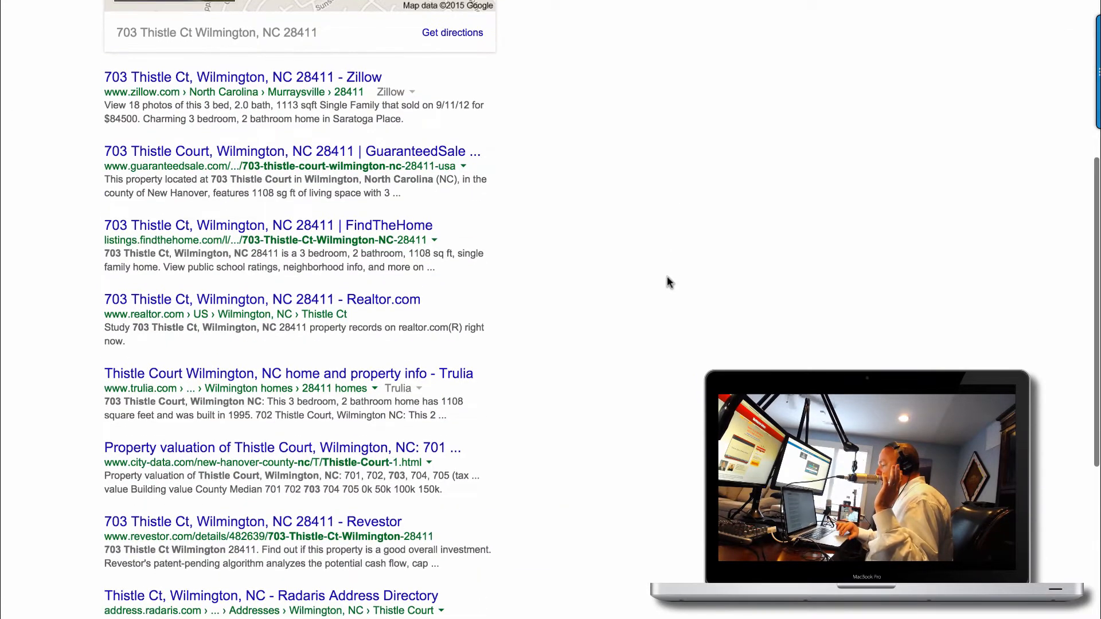
pyautogui.scroll(-4, 666, 277)
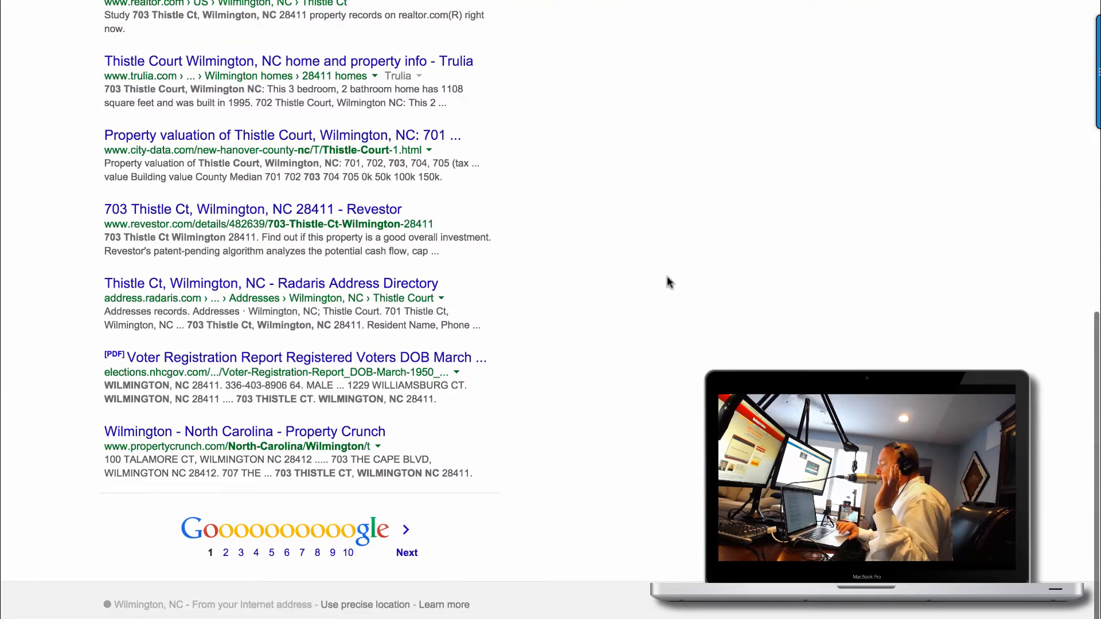
pyautogui.scroll(6, 667, 277)
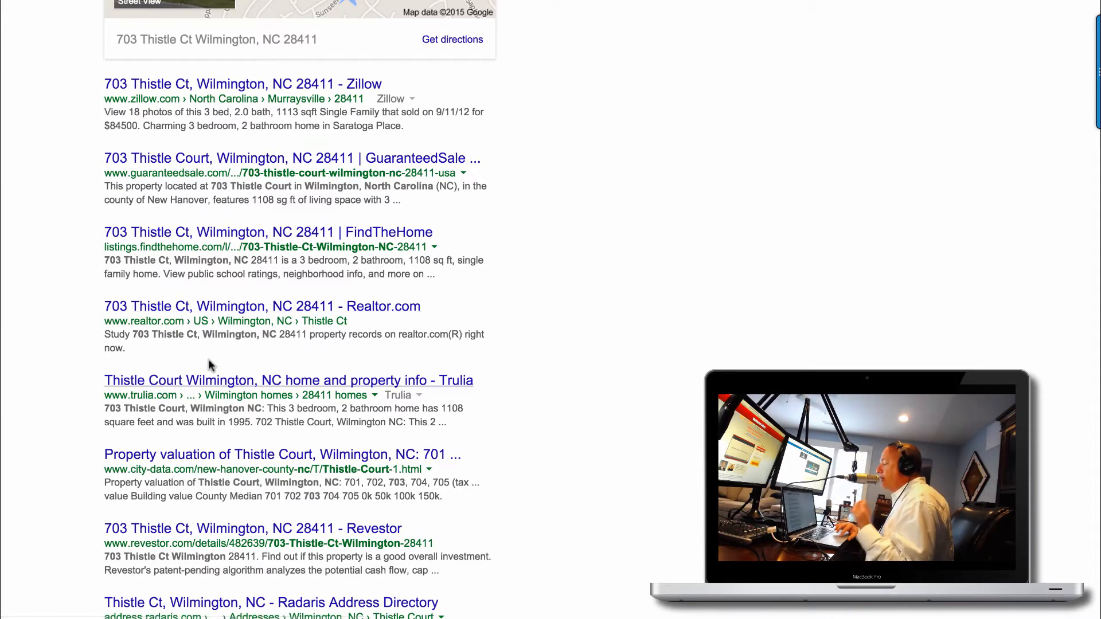
pyautogui.scroll(-6, 208, 360)
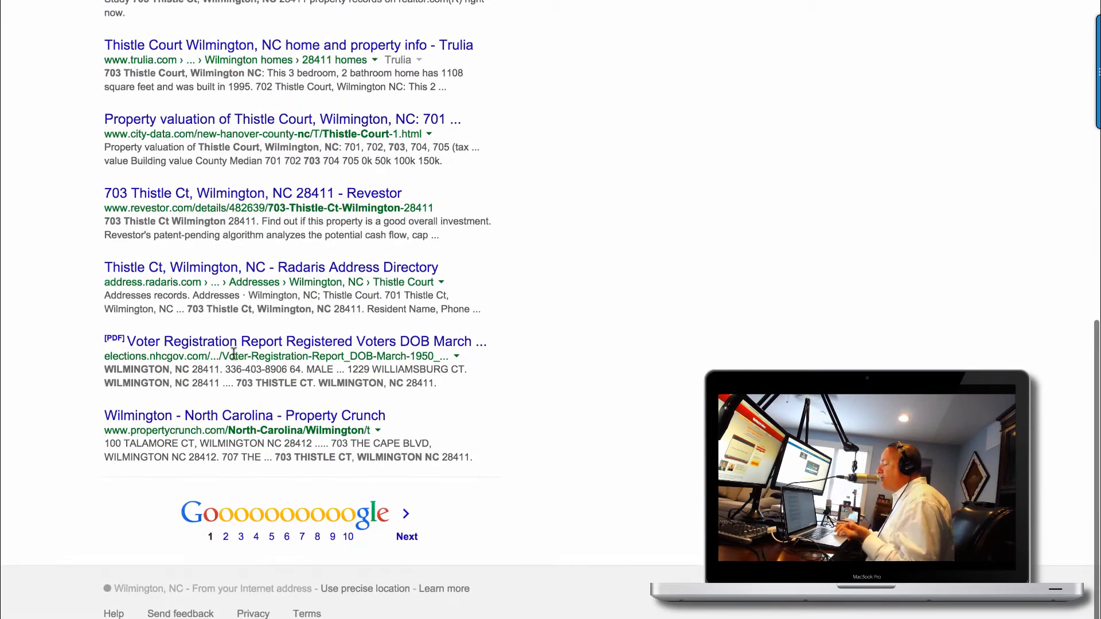
pyautogui.click(407, 532)
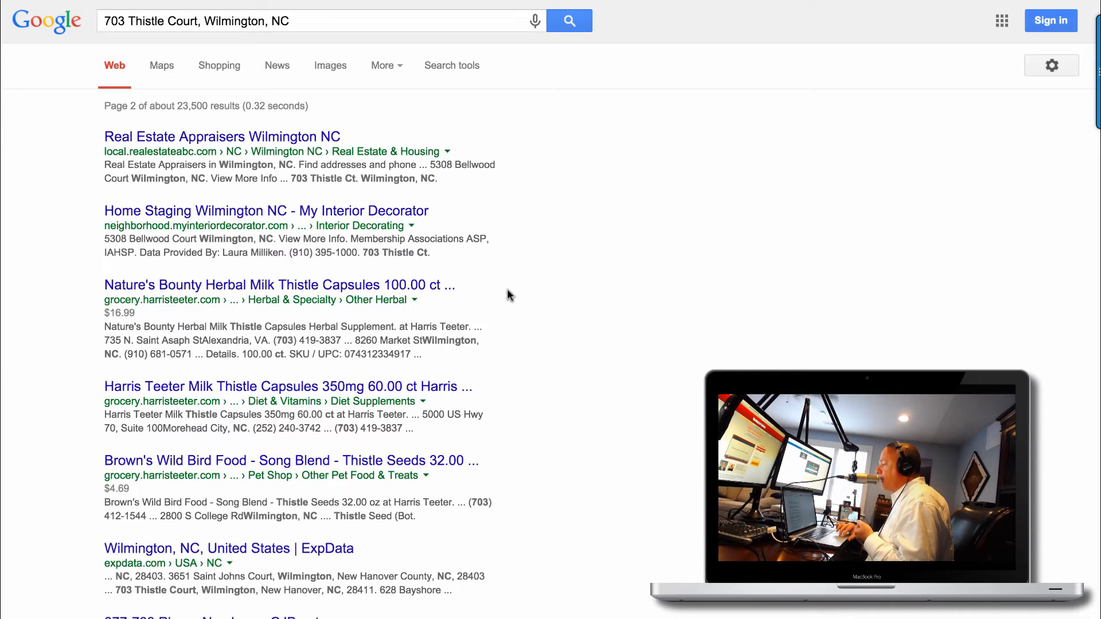
pyautogui.scroll(-5, 507, 294)
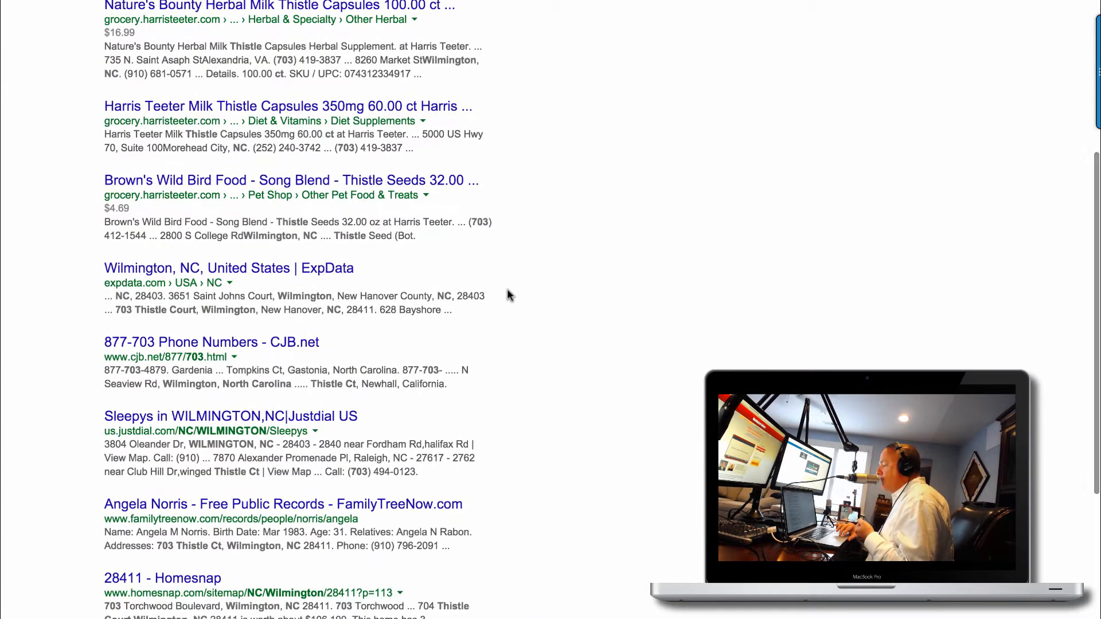
pyautogui.scroll(-4, 507, 292)
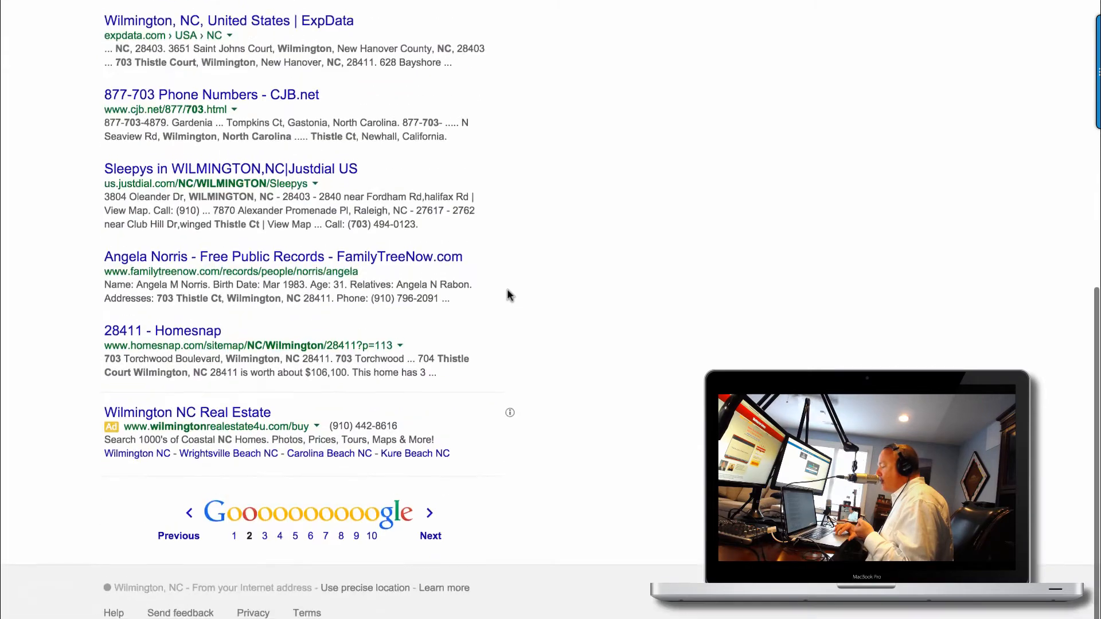
pyautogui.click(430, 536)
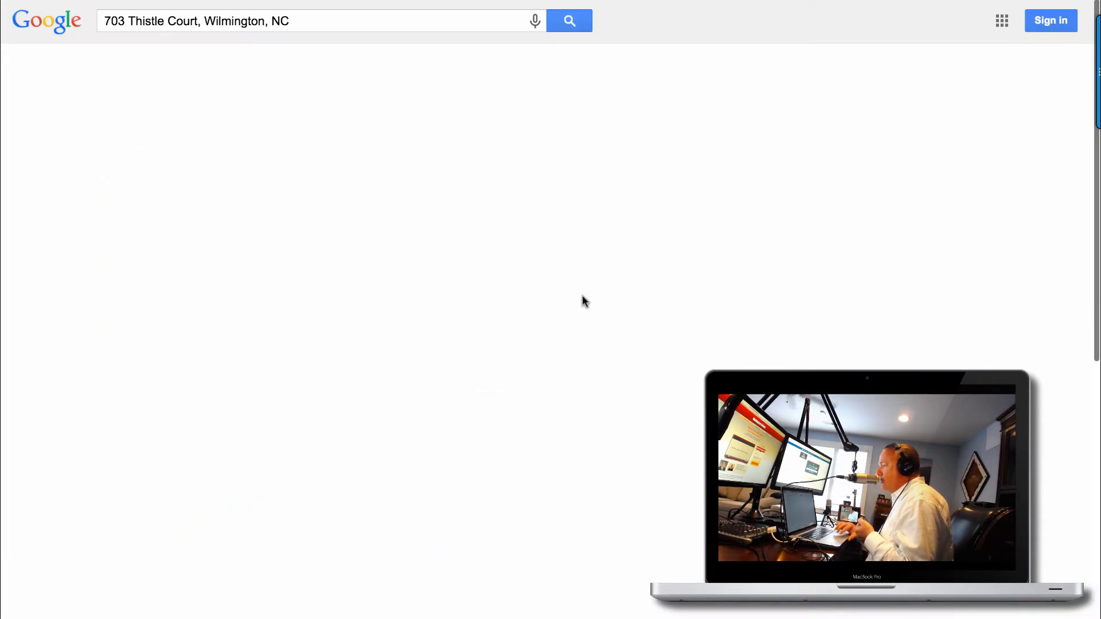
pyautogui.scroll(-5, 583, 295)
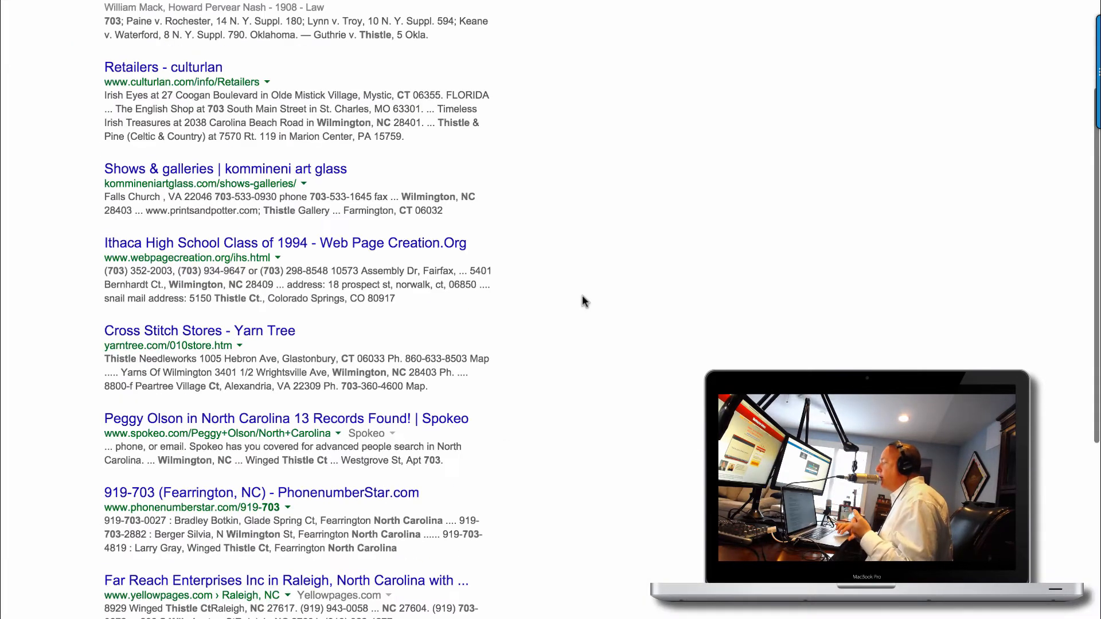
pyautogui.scroll(-3, 583, 294)
pyautogui.scroll(8, 583, 294)
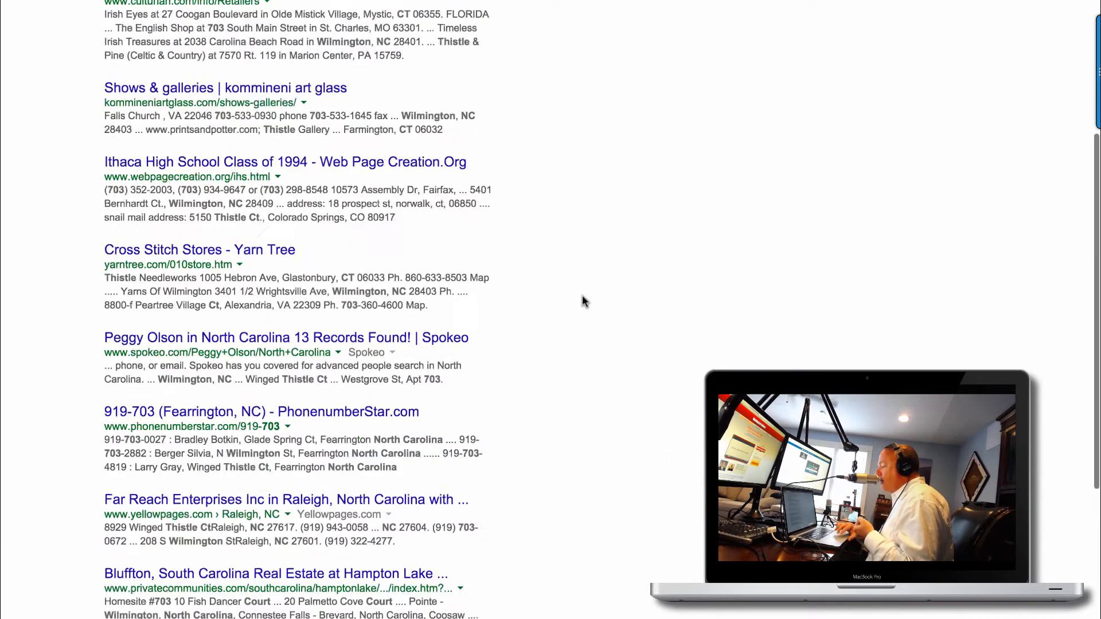
# Replace the address query in the search box with 'site:'.
pyautogui.click(306, 20)
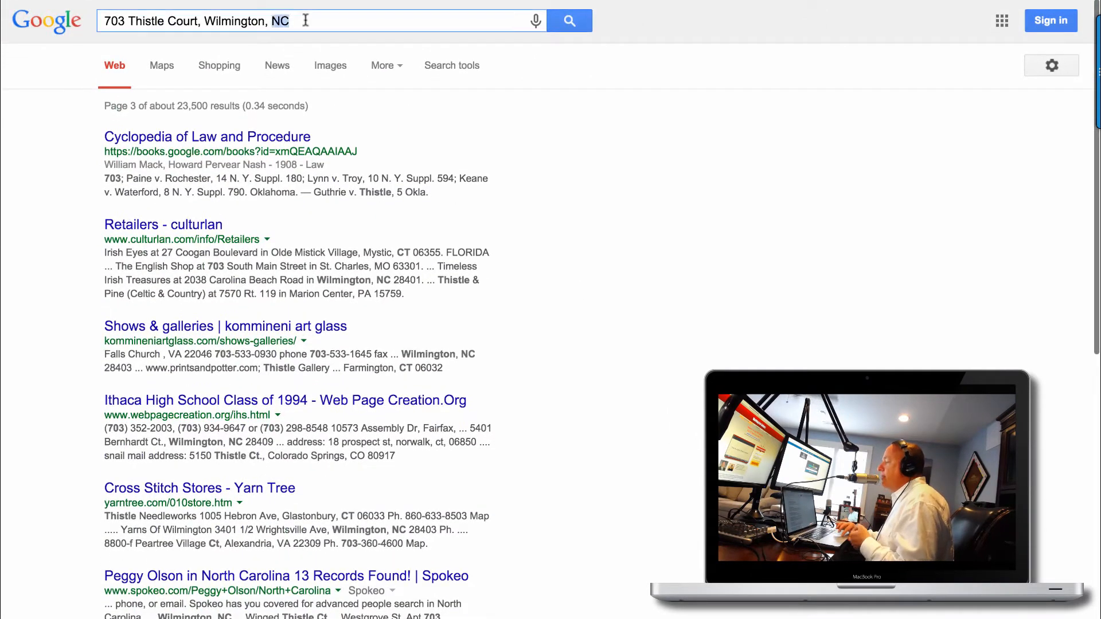
pyautogui.press('super+a')
pyautogui.write('site:')
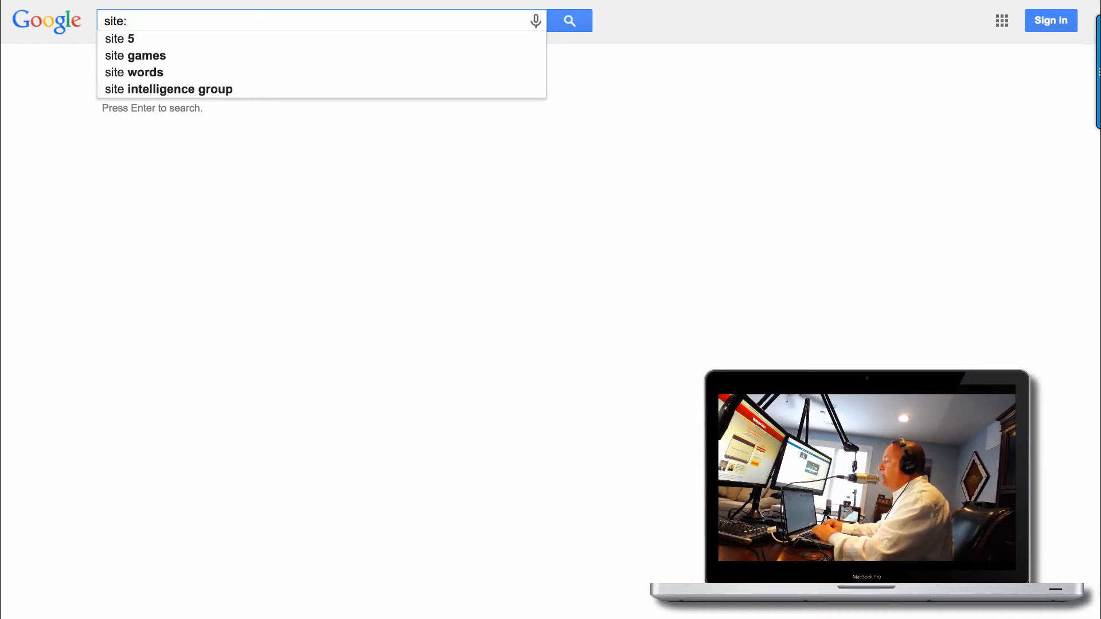
# Search site:freehousevalues.com, highlight the ~168,000 result count, then return to the Google homepage.
pyautogui.write('freehousevalues.com')
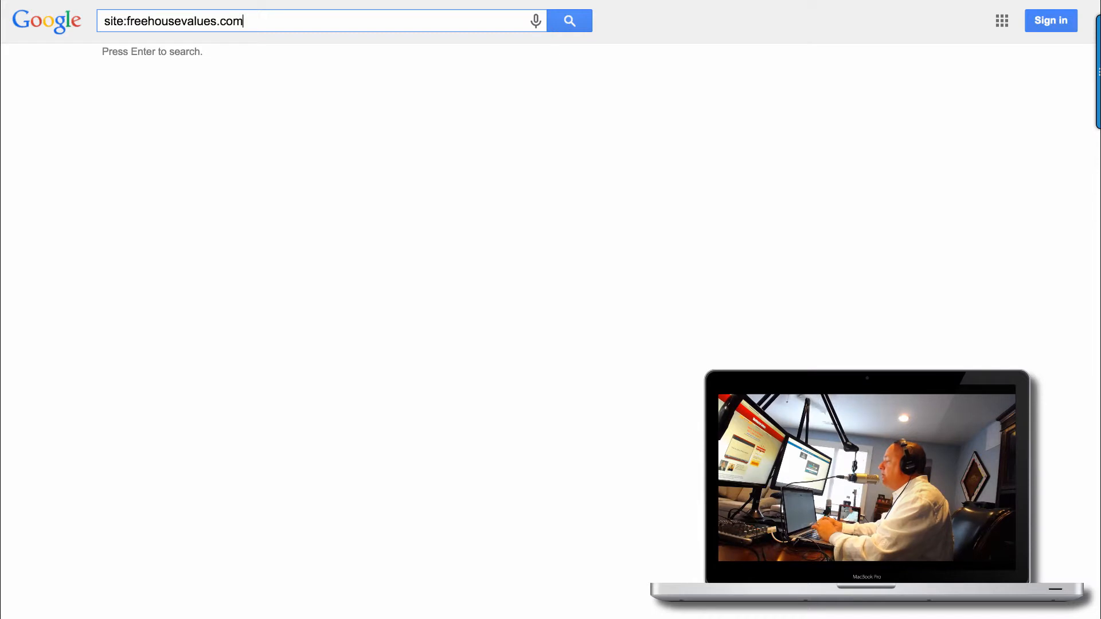
pyautogui.click(385, 92)
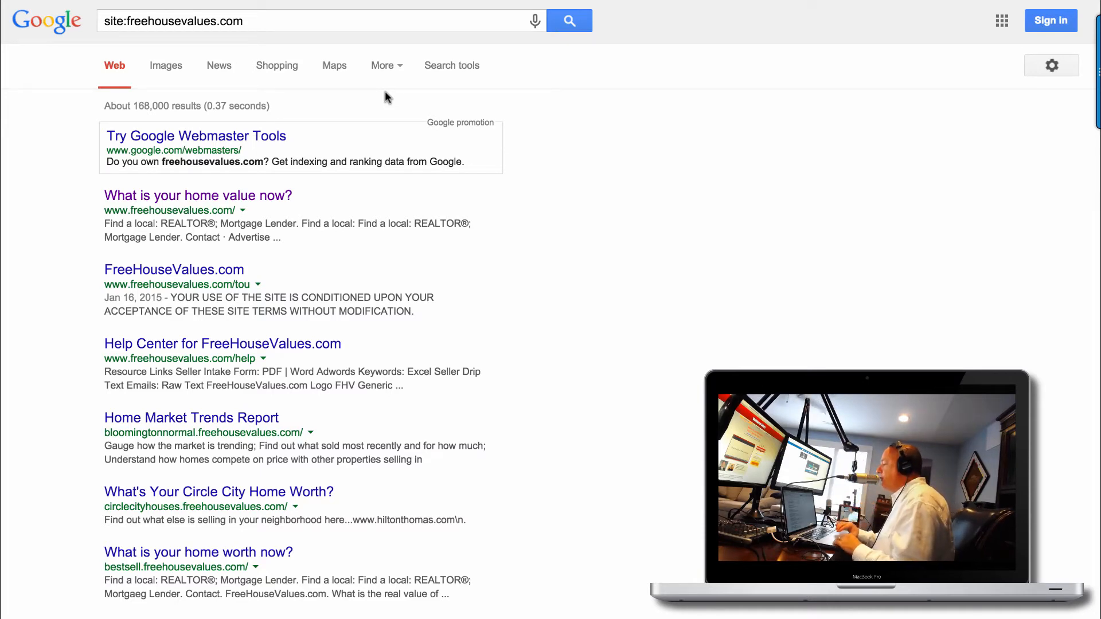
pyautogui.scroll(-7, 415, 281)
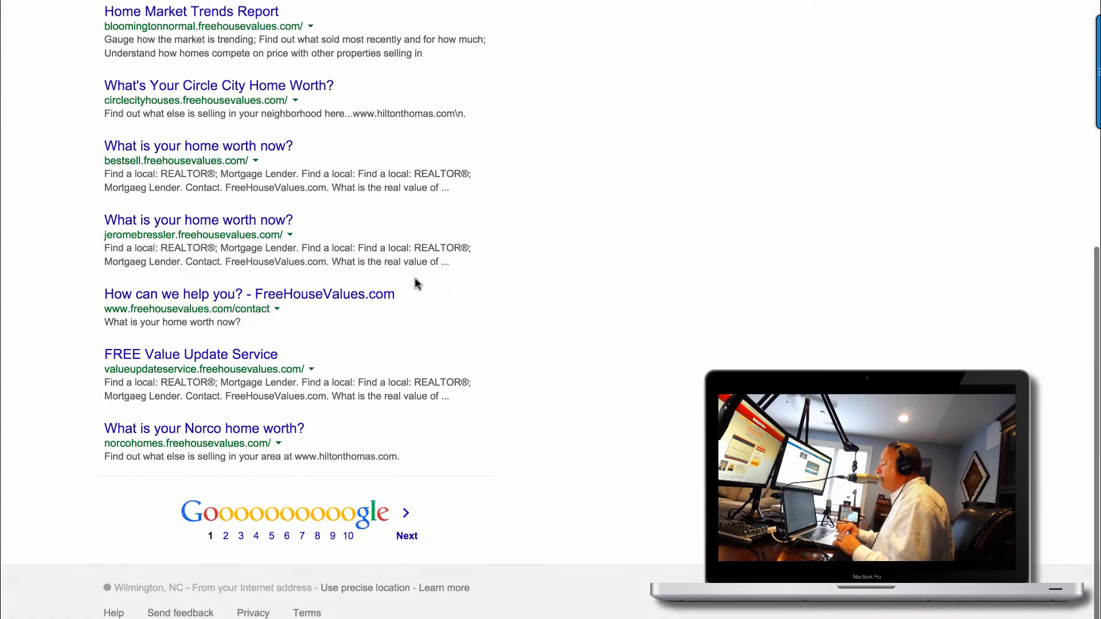
pyautogui.scroll(7, 415, 282)
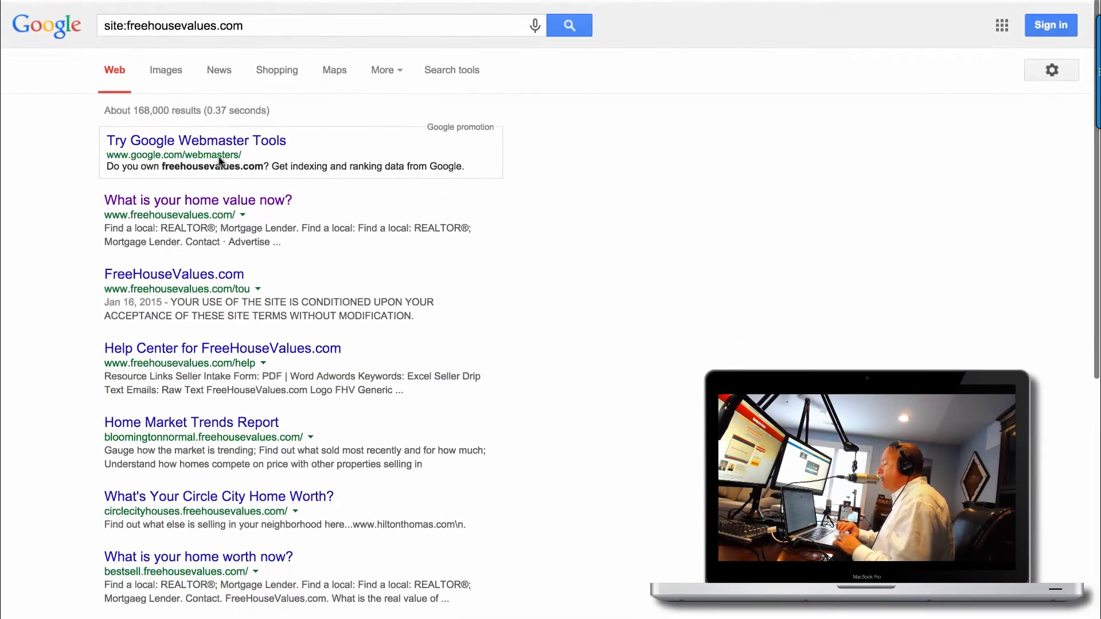
pyautogui.moveTo(272, 105); pyautogui.dragTo(104, 103)
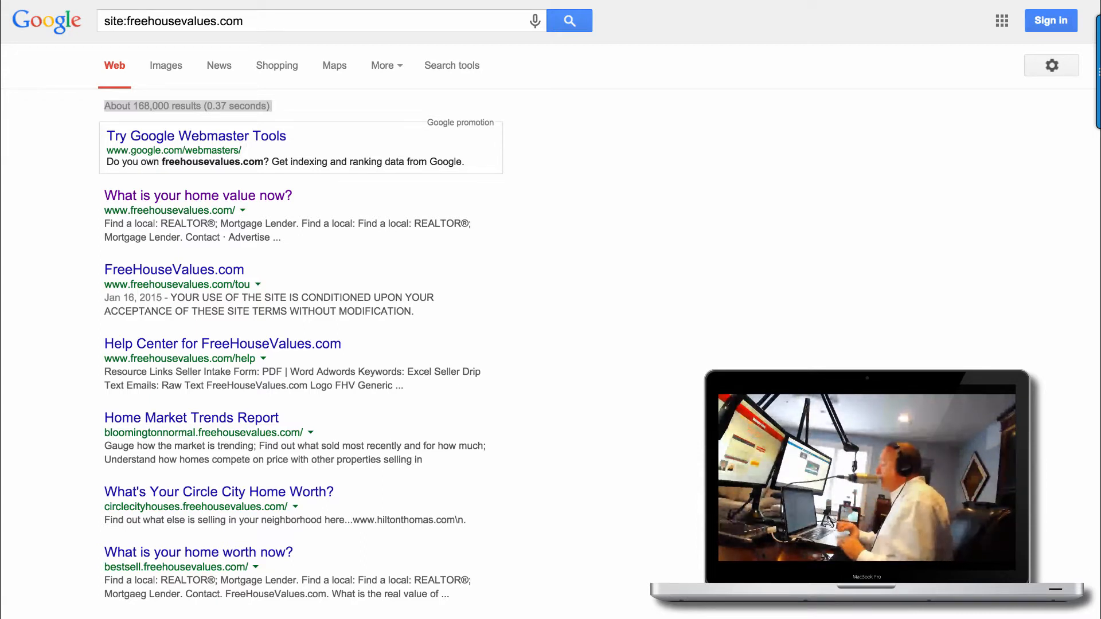
pyautogui.click(14, 2)
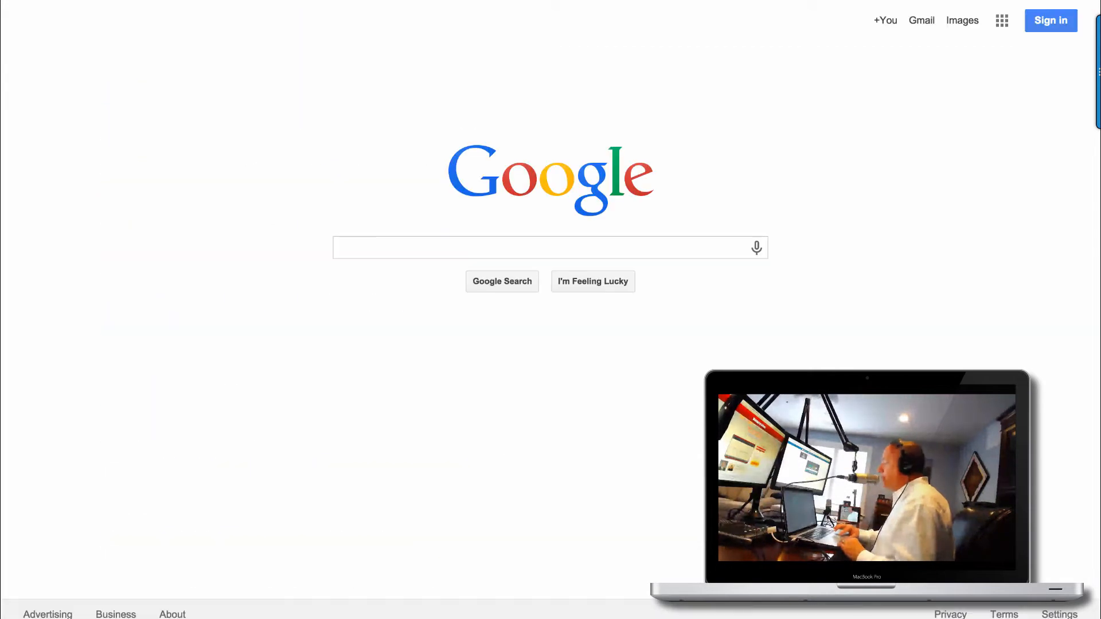
# Return to the FreeHouseValues.com homepage, select REALTOR, and dismiss the sleep warning.
pyautogui.press('super+[')
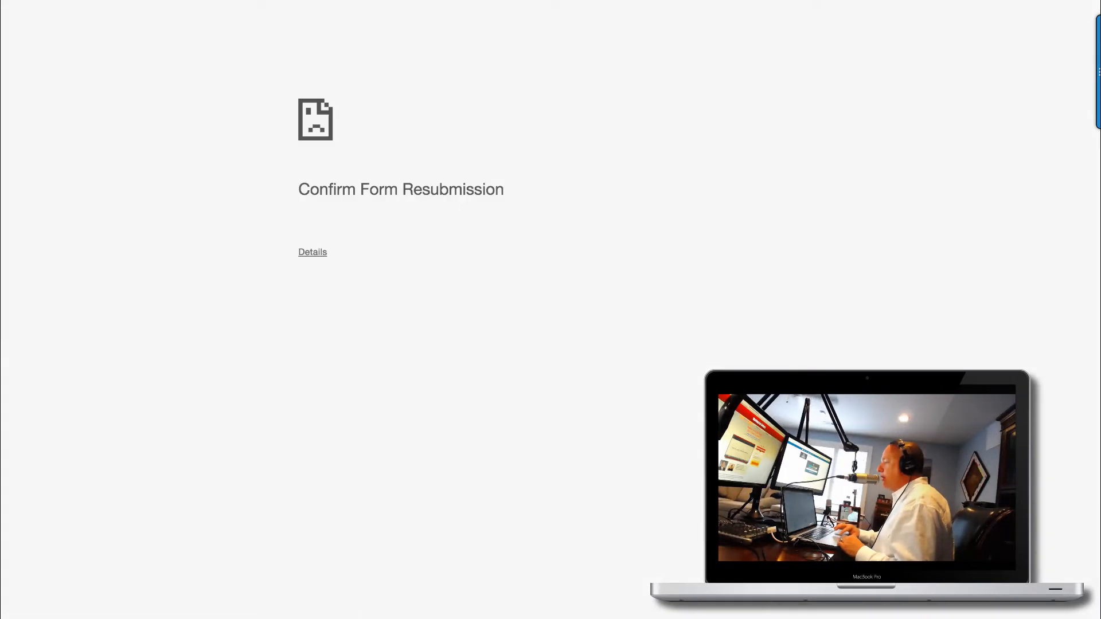
pyautogui.press('super+[')
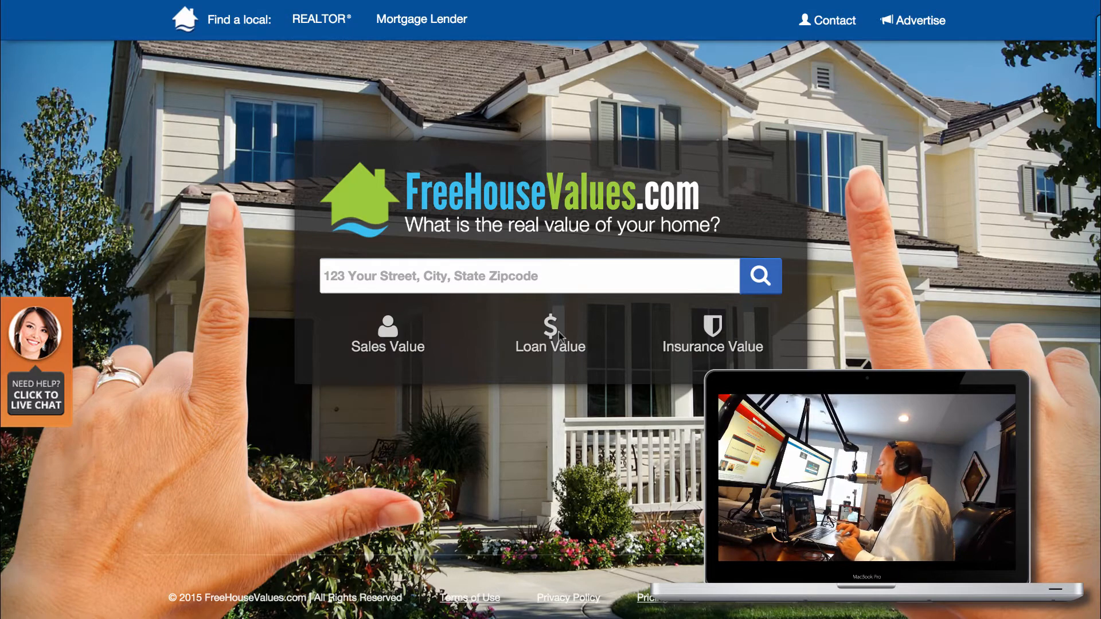
pyautogui.click(317, 21)
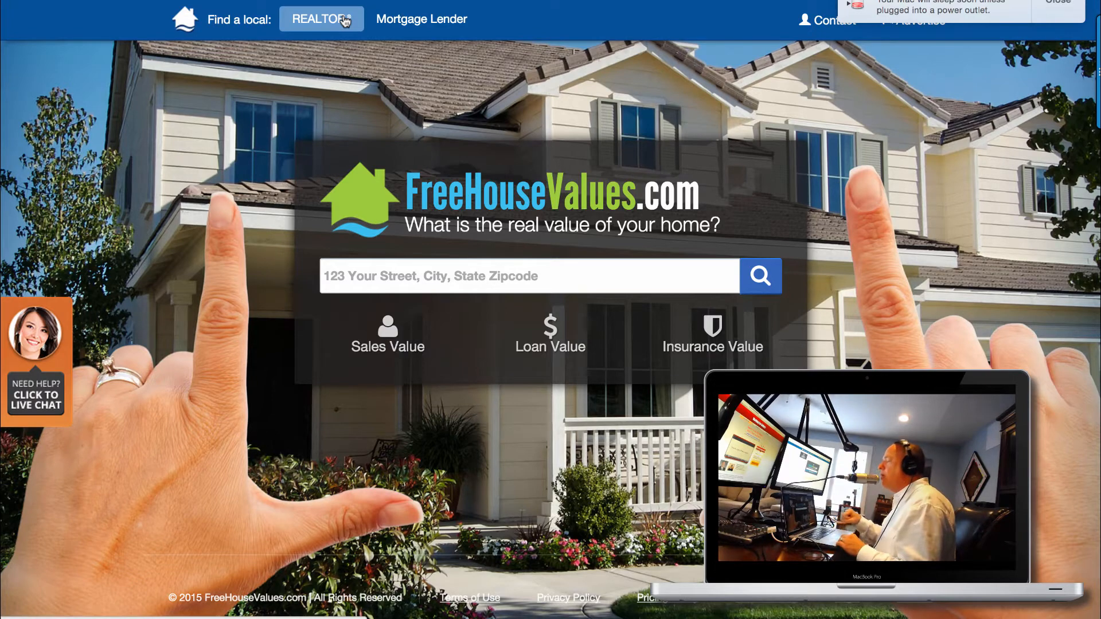
pyautogui.click(1057, 17)
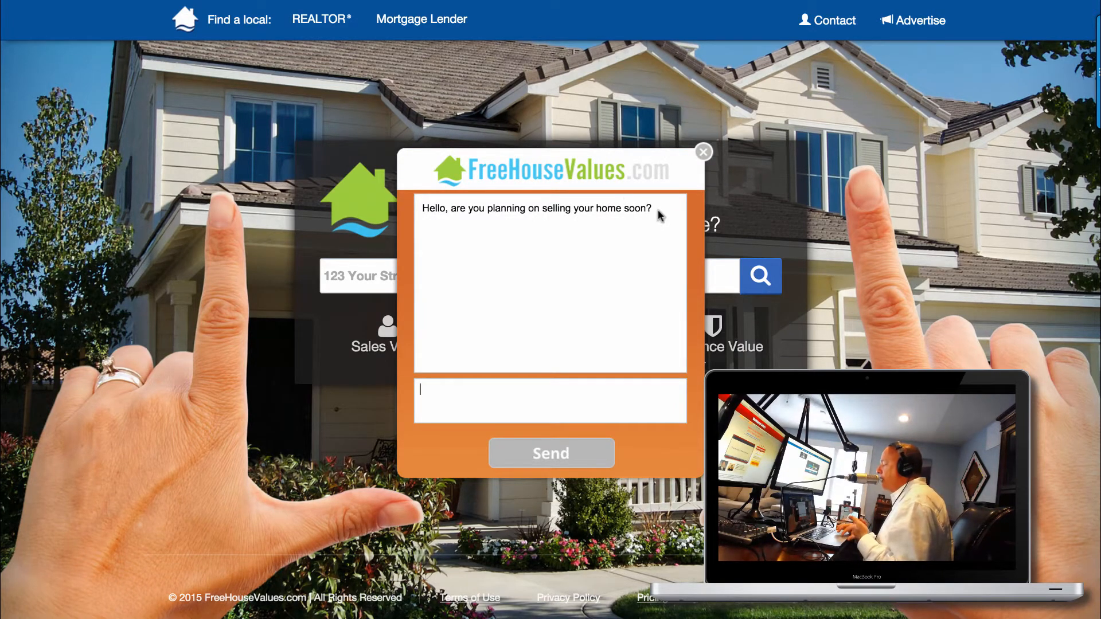
# Highlight the chat's question about selling soon, then close the live chat.
pyautogui.moveTo(654, 209); pyautogui.dragTo(451, 208)
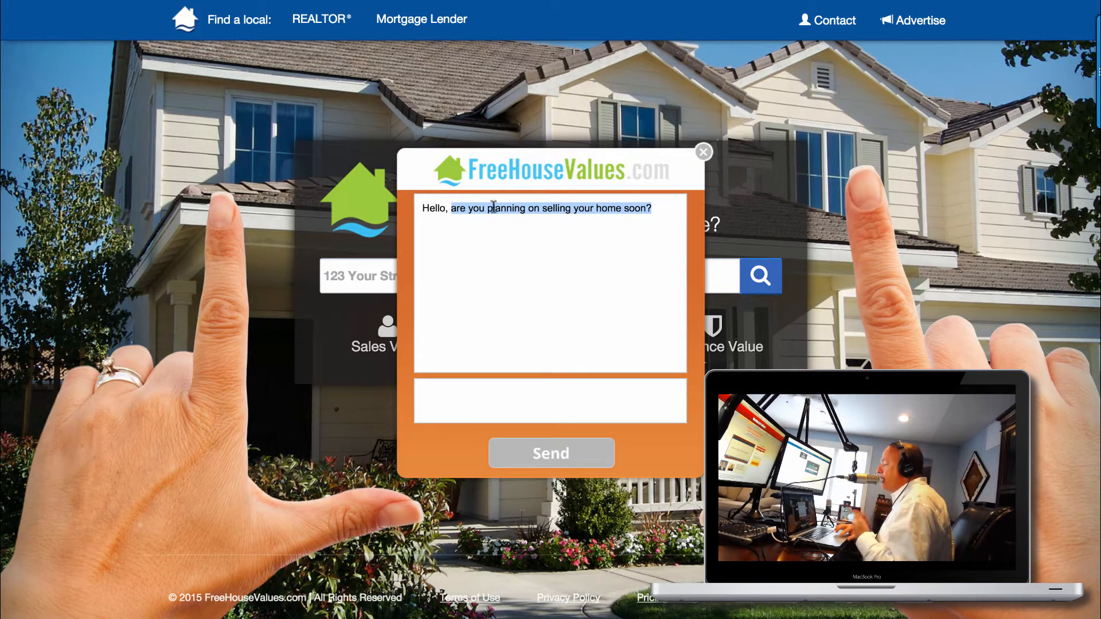
pyautogui.click(508, 399)
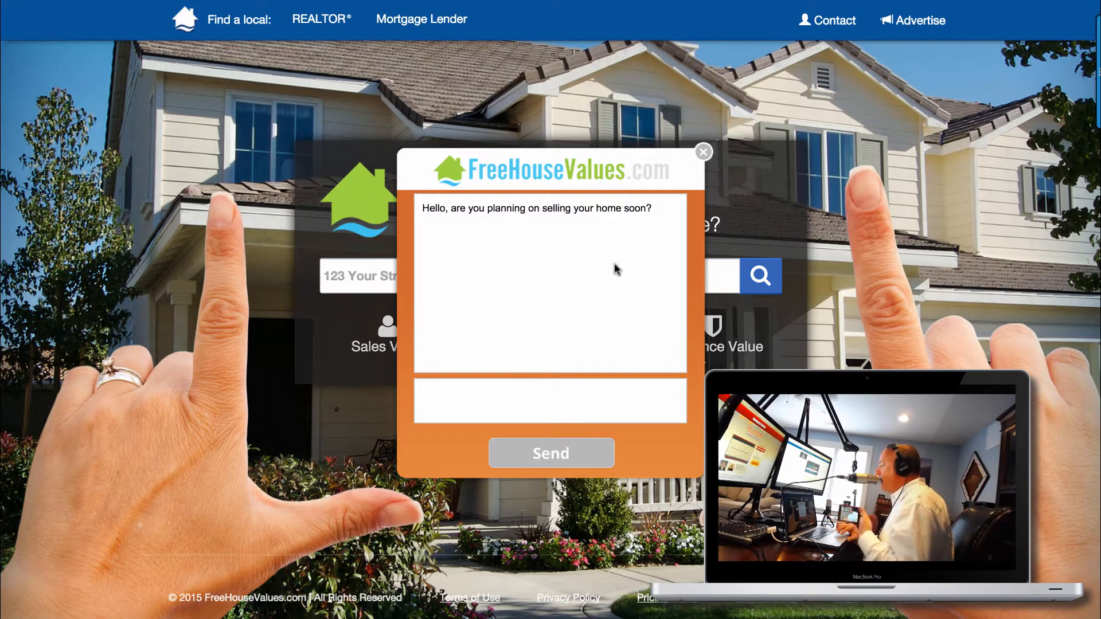
pyautogui.click(704, 153)
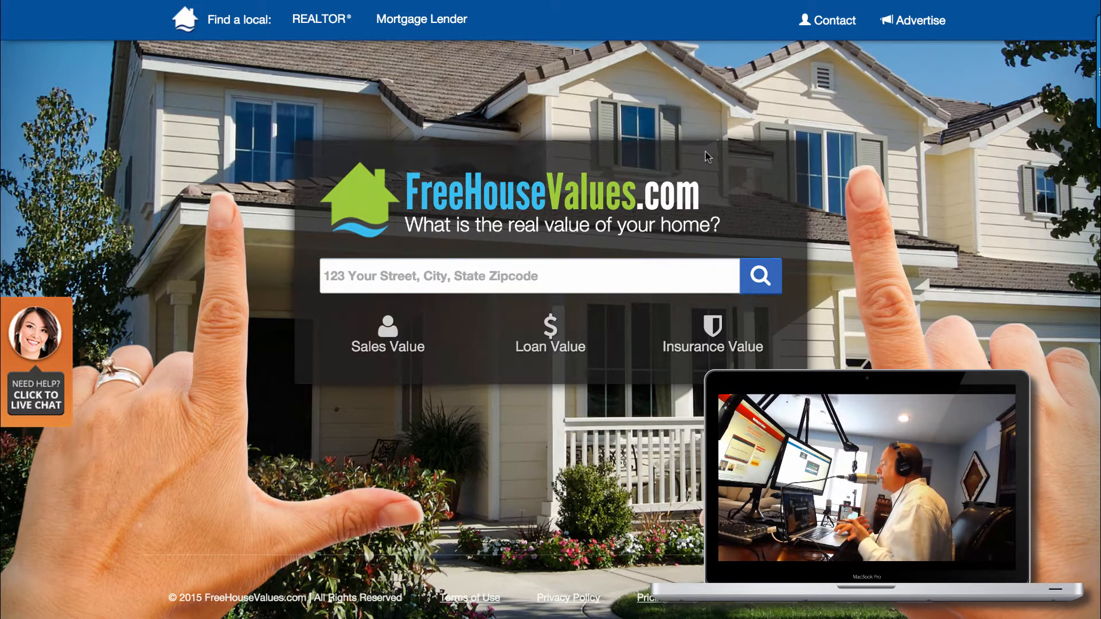
# Look over the Contact form's First Name field, then go to the Advertise page.
pyautogui.click(843, 26)
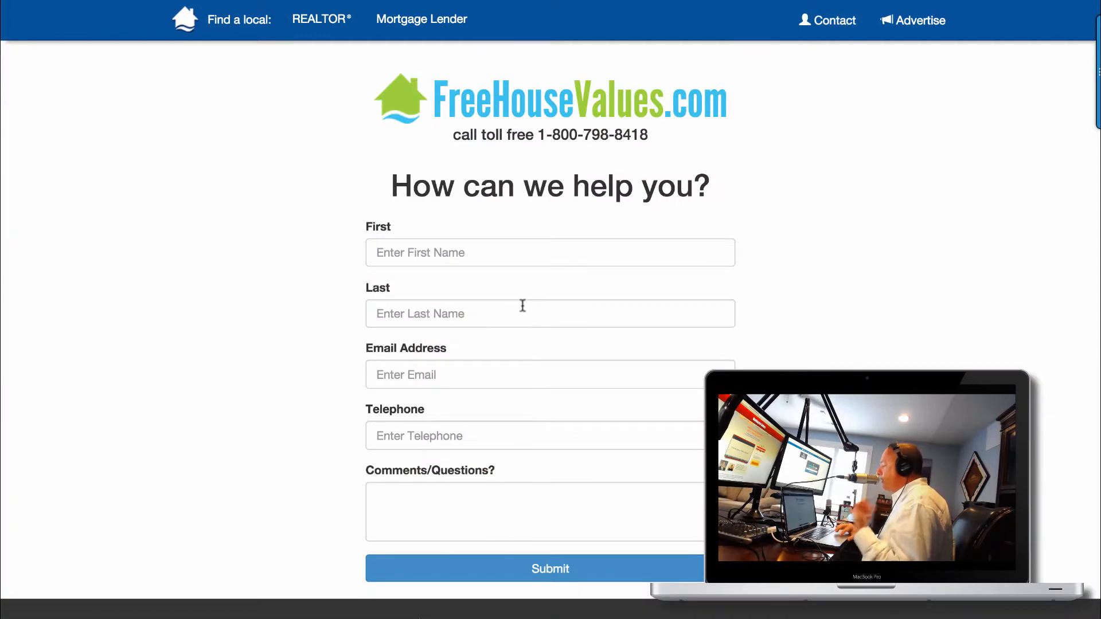
pyautogui.scroll(-3, 499, 324)
pyautogui.scroll(2, 499, 327)
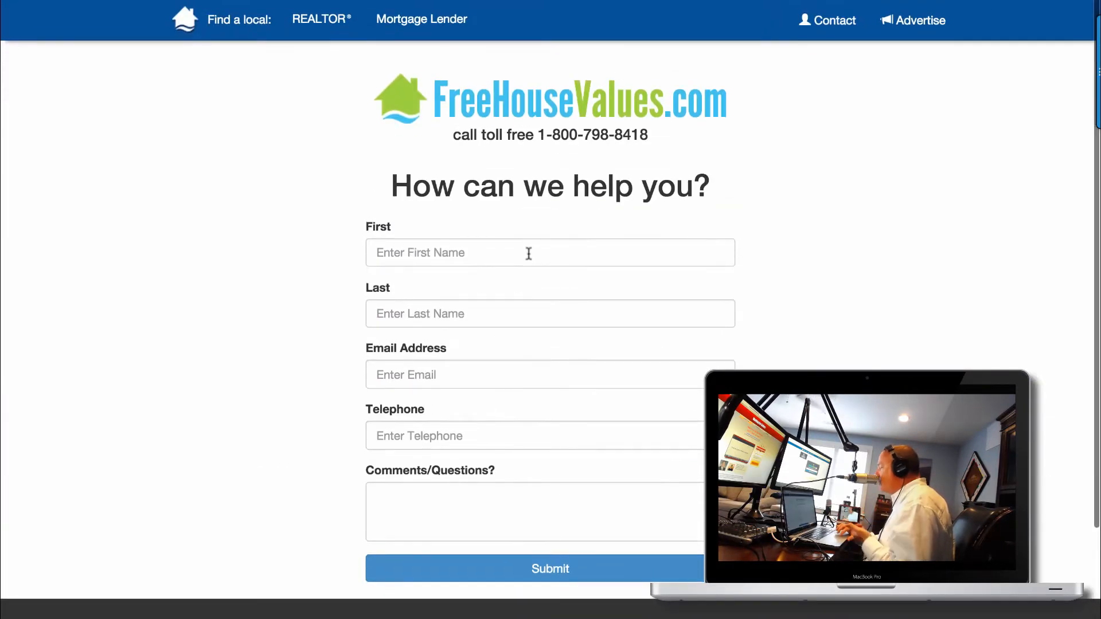
pyautogui.click(529, 250)
pyautogui.click(928, 28)
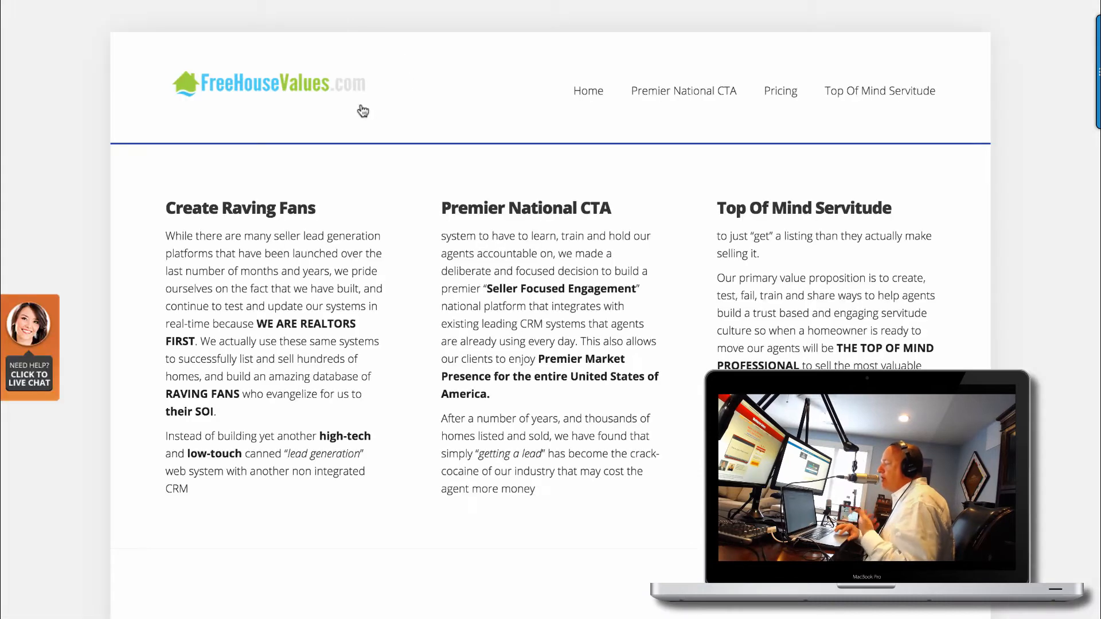
# Scroll the advertising page, glance at Pricing, and return to the Home page.
pyautogui.scroll(-7, 432, 146)
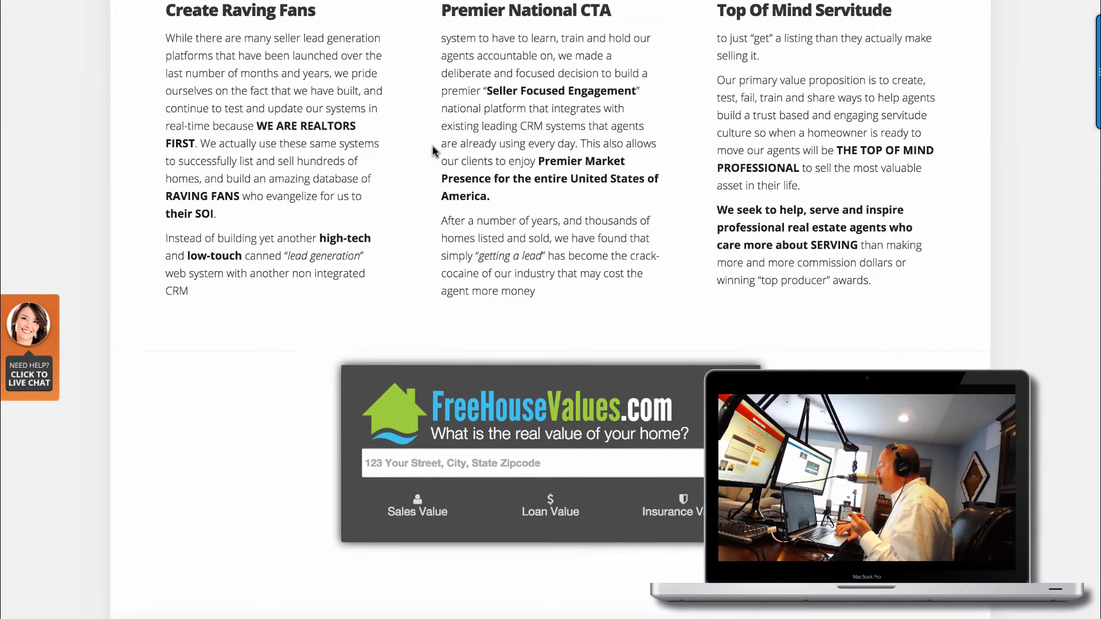
pyautogui.scroll(8, 433, 146)
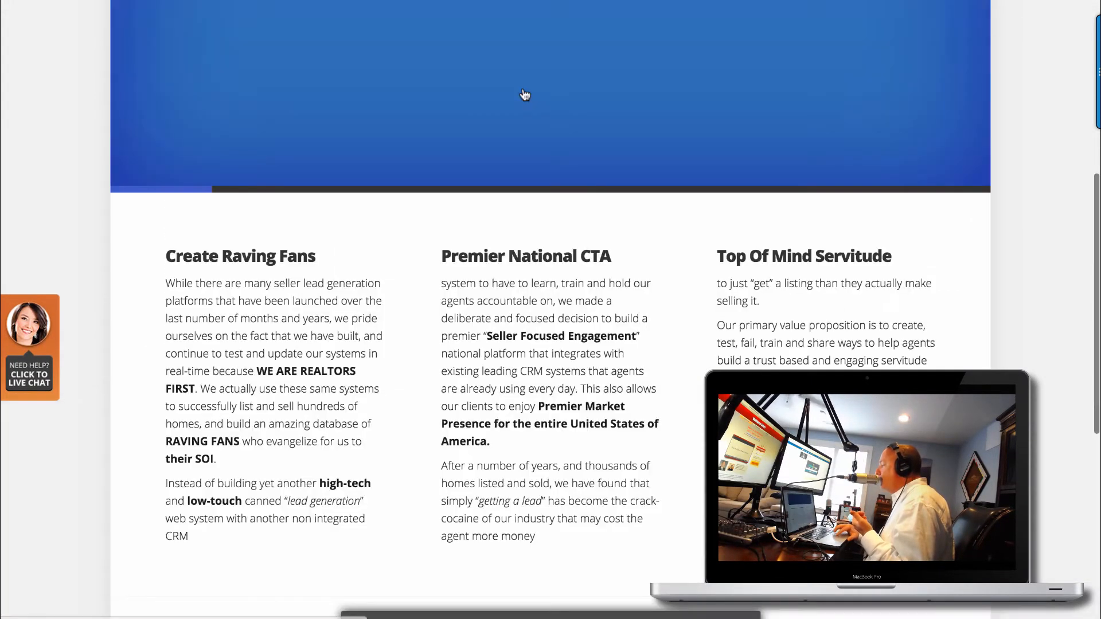
pyautogui.scroll(-4, 523, 86)
pyautogui.scroll(-2, 523, 88)
pyautogui.scroll(4, 523, 88)
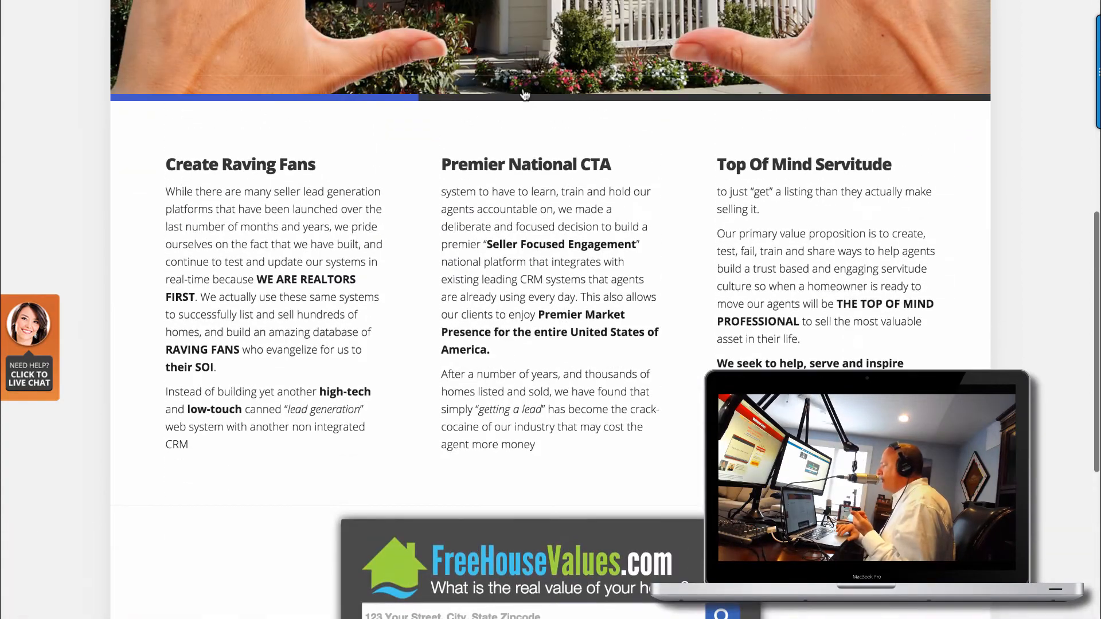
pyautogui.scroll(-3, 523, 89)
pyautogui.scroll(11, 523, 88)
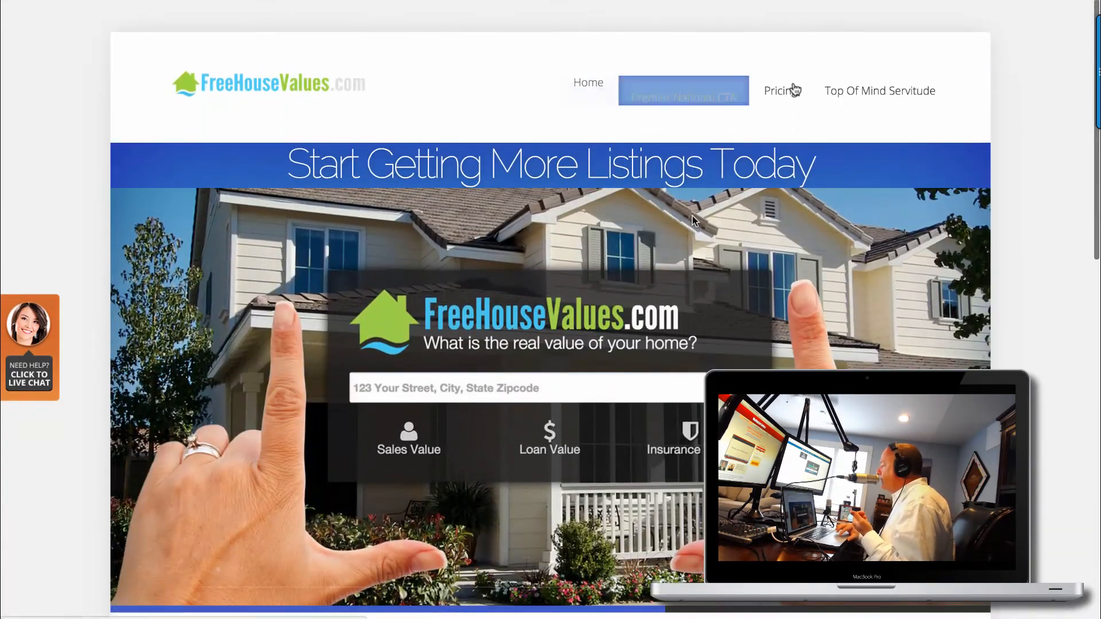
pyautogui.click(790, 90)
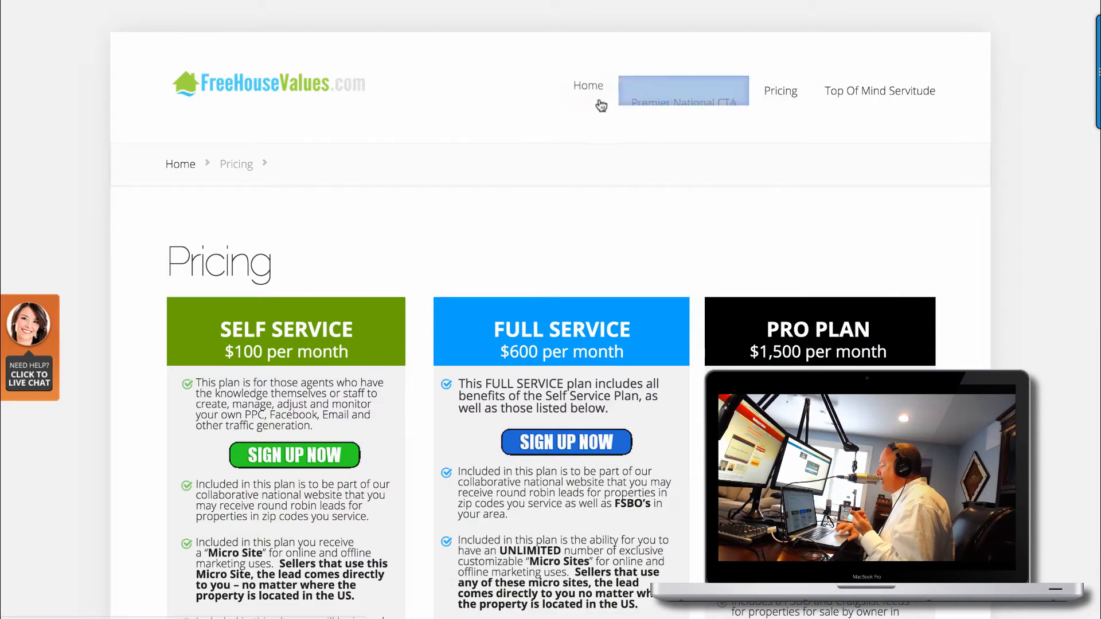
pyautogui.click(591, 89)
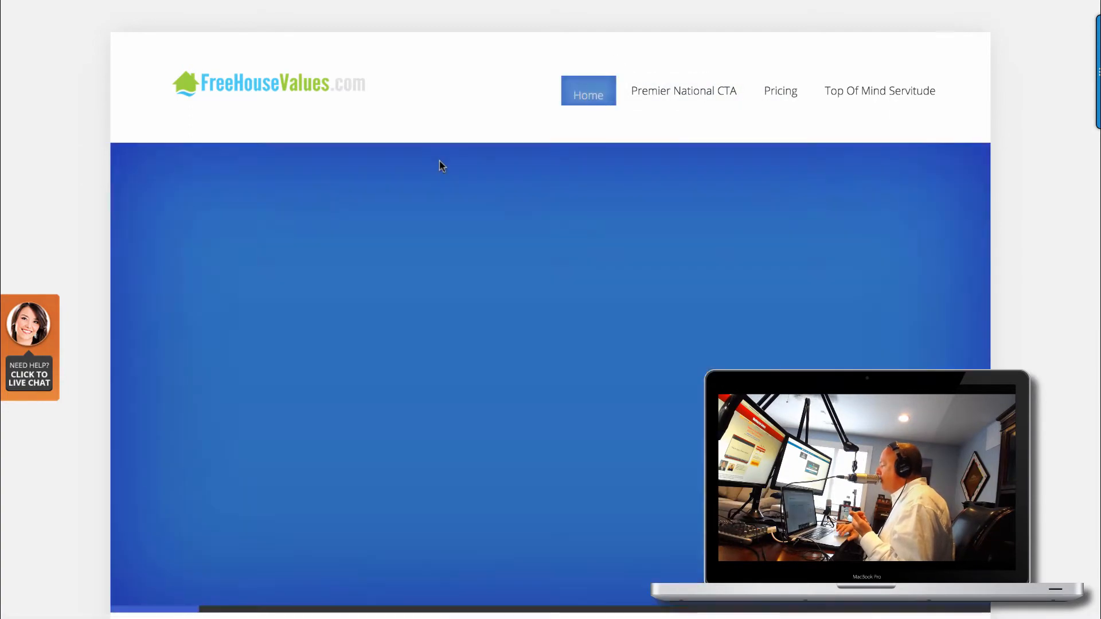
# Scroll to the home-value search widget, focus its address field, and highlight the surrounding text.
pyautogui.scroll(-3, 439, 162)
pyautogui.scroll(-10, 439, 161)
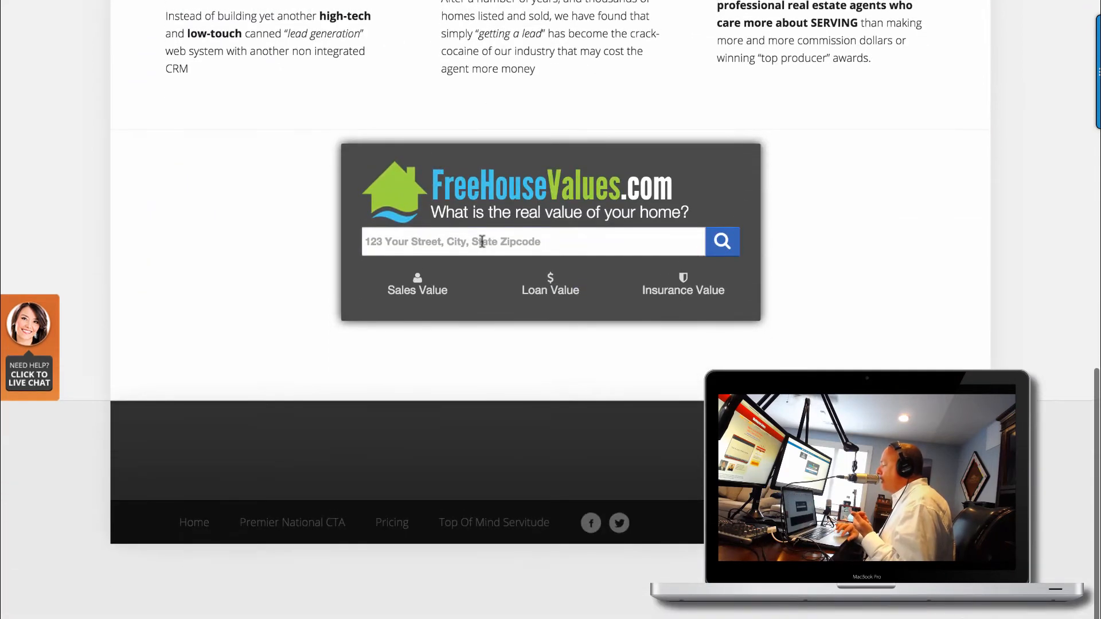
pyautogui.click(482, 241)
pyautogui.moveTo(325, 124); pyautogui.dragTo(913, 297)
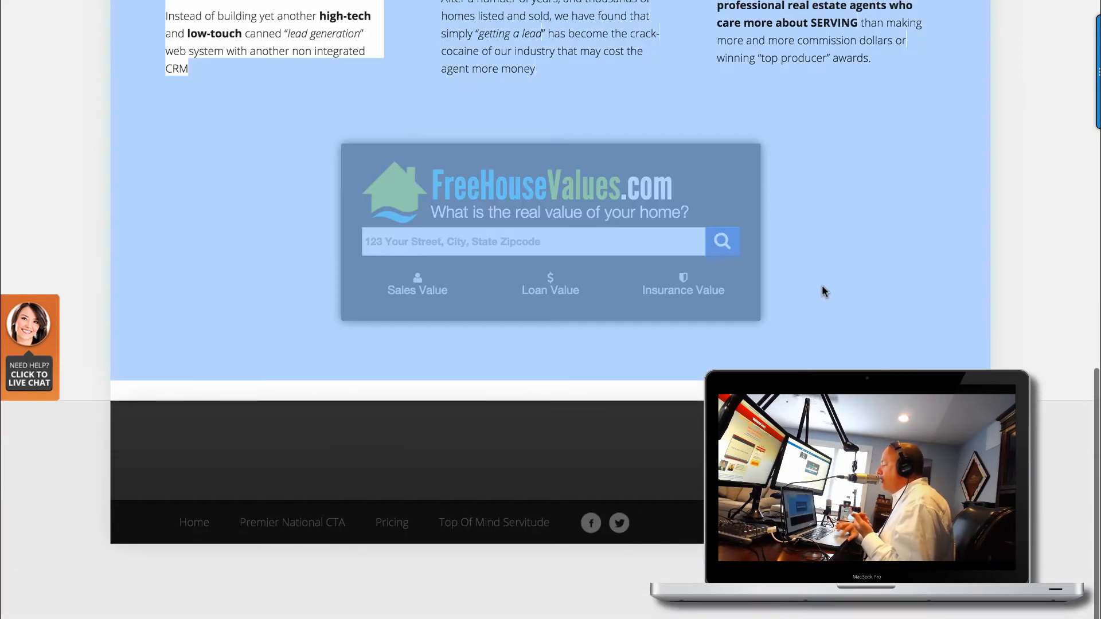
pyautogui.click(818, 261)
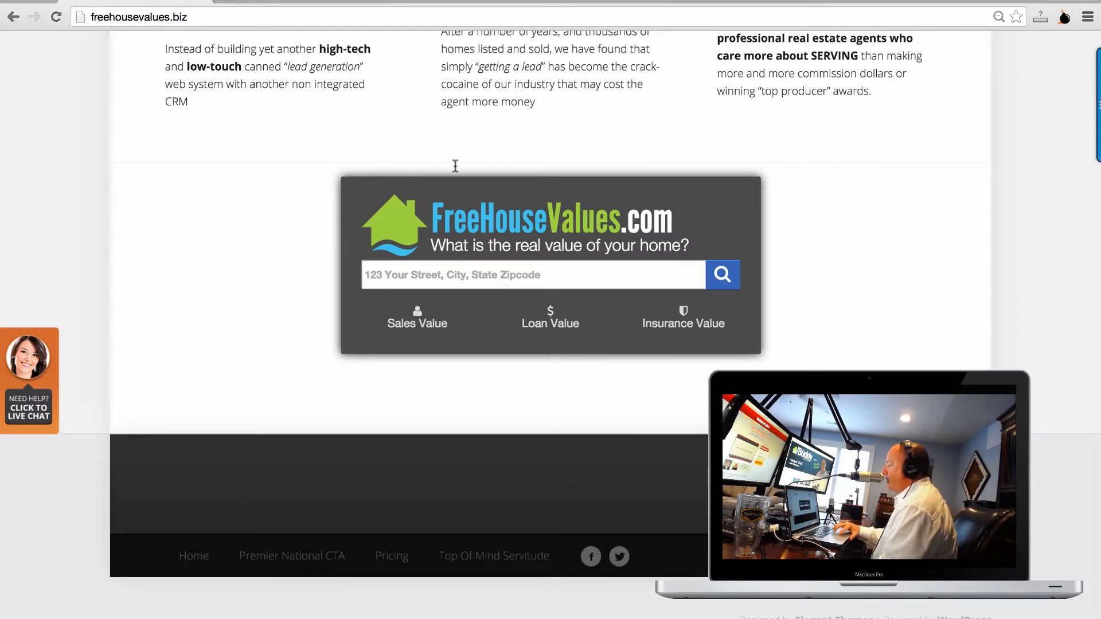
# Enter a Wilmington street address in the value search box and choose the Wilmington, NC suggestion.
pyautogui.moveTo(455, 166); pyautogui.dragTo(741, 334)
pyautogui.click(767, 327)
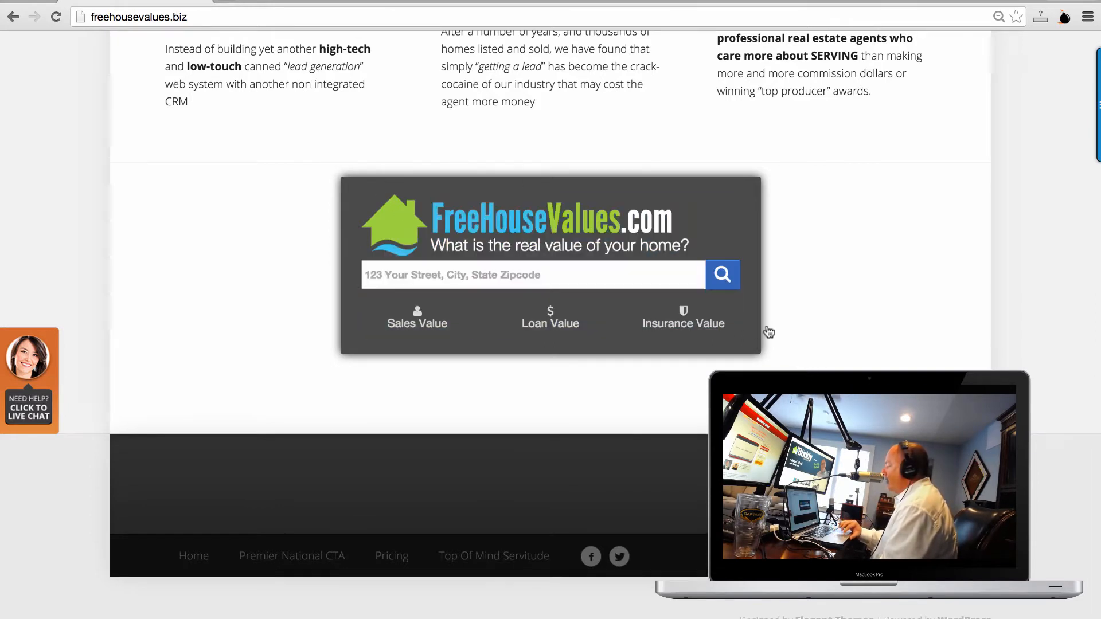
pyautogui.click(545, 276)
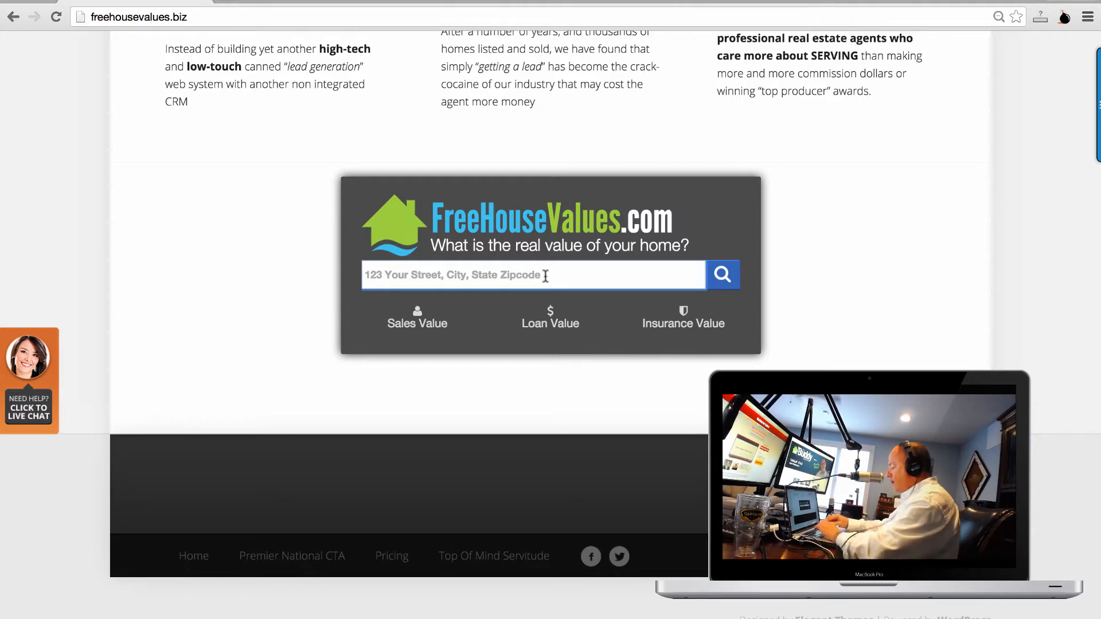
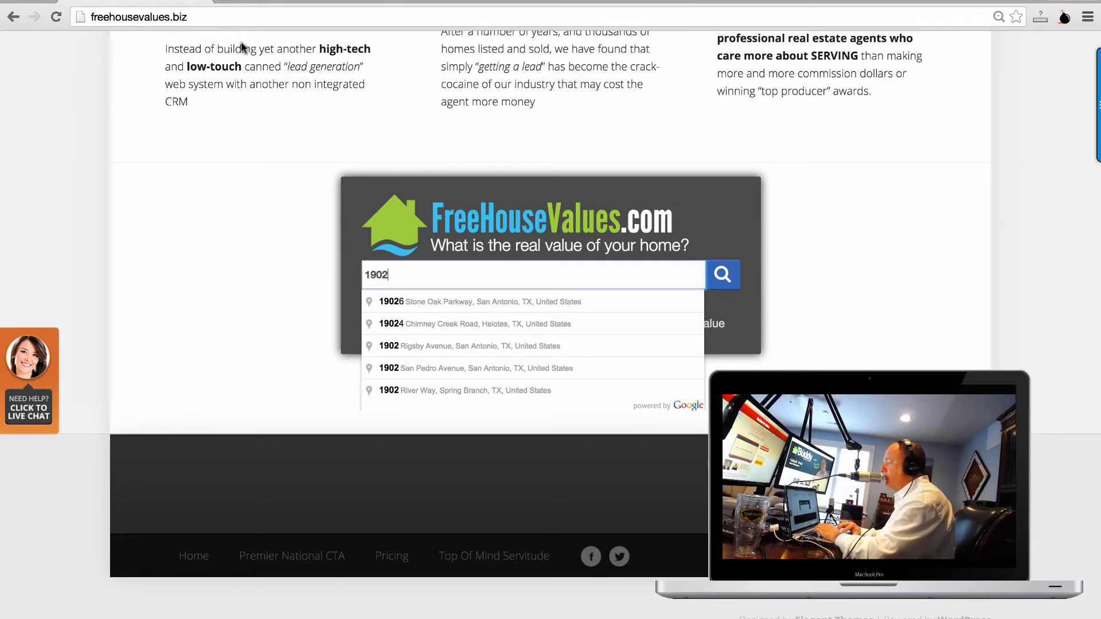
pyautogui.scroll(8, 302, 148)
pyautogui.scroll(-5, 302, 147)
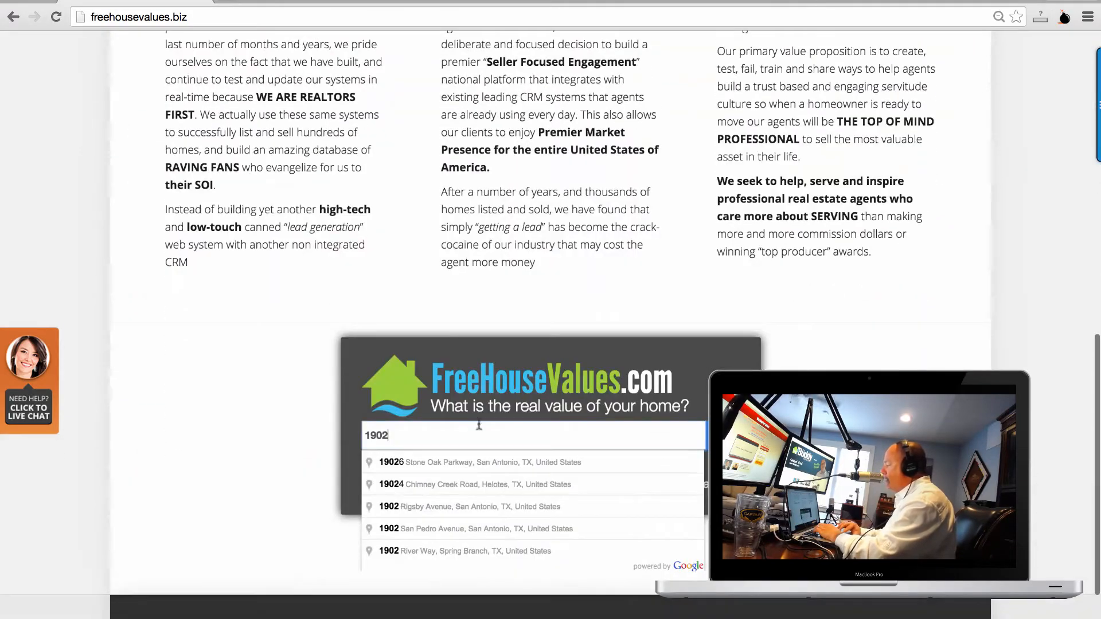
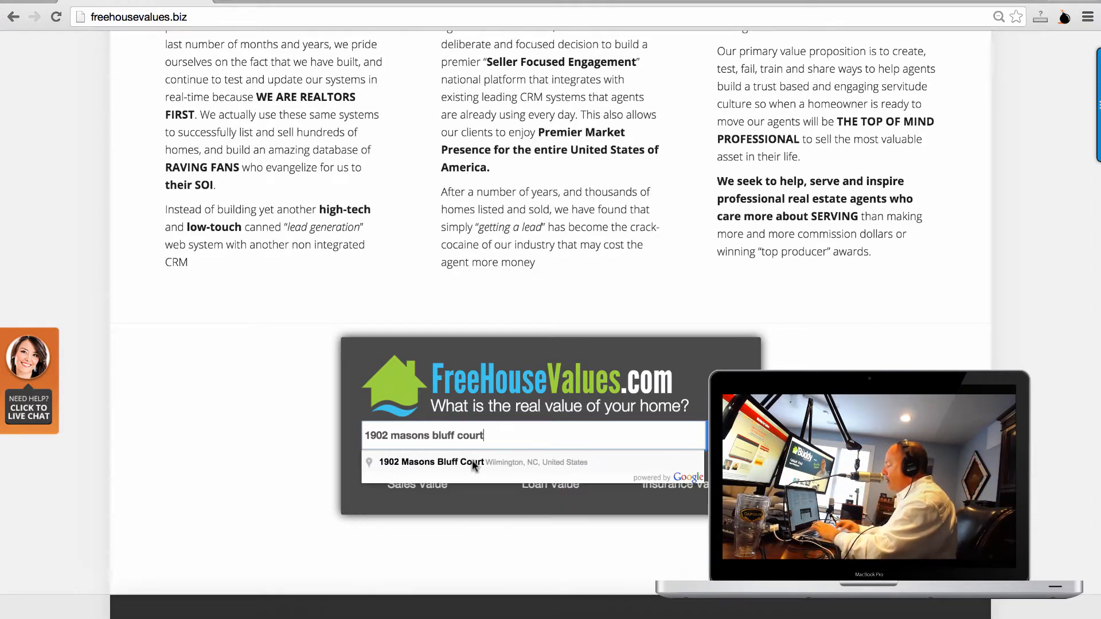
pyautogui.click(479, 464)
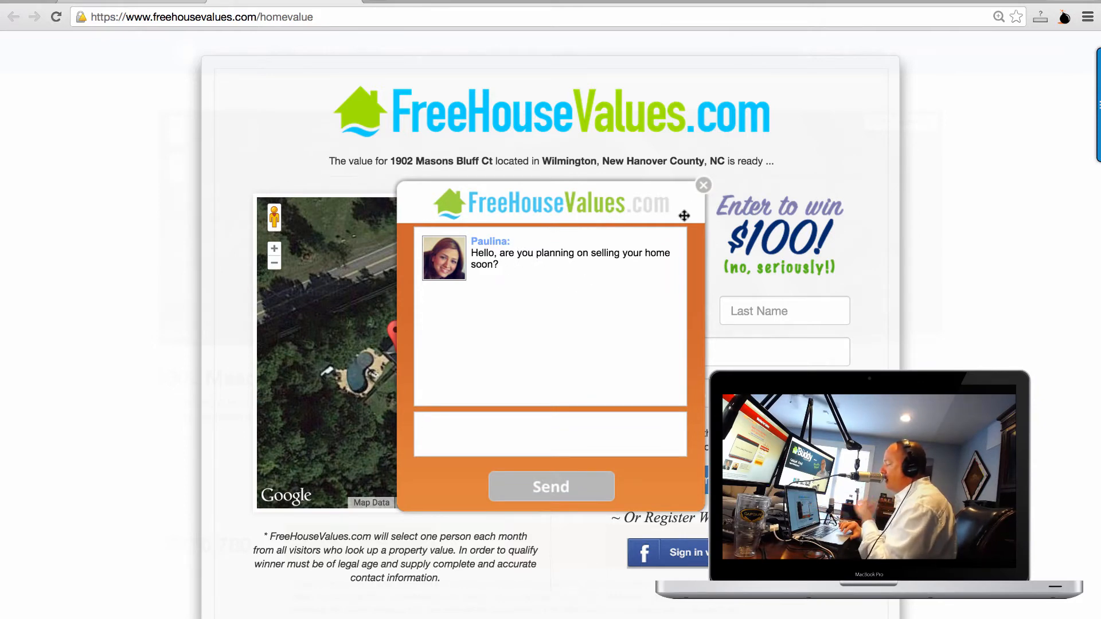
# Close the live chat popup and go to buddyblake.com from the freehousevalues.biz tab.
pyautogui.click(704, 185)
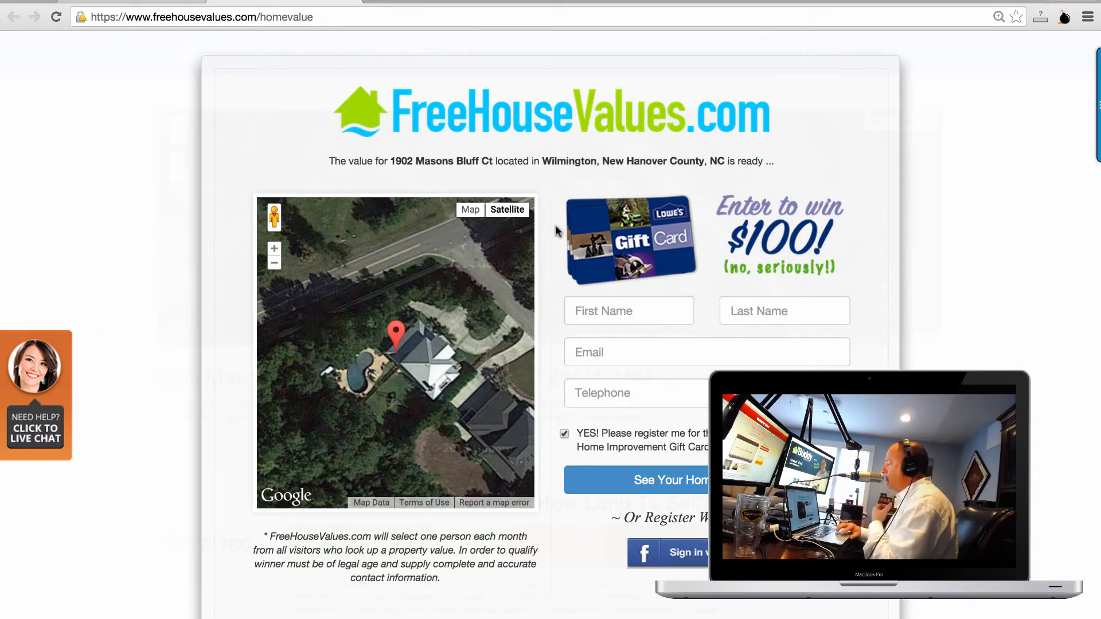
pyautogui.click(349, 3)
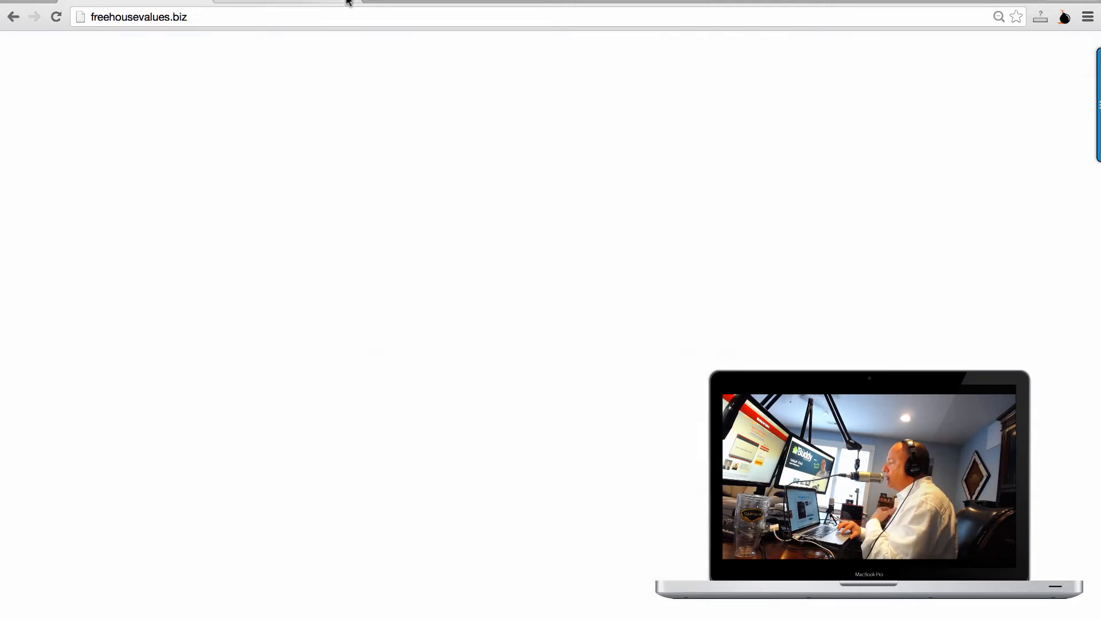
pyautogui.click(347, 9)
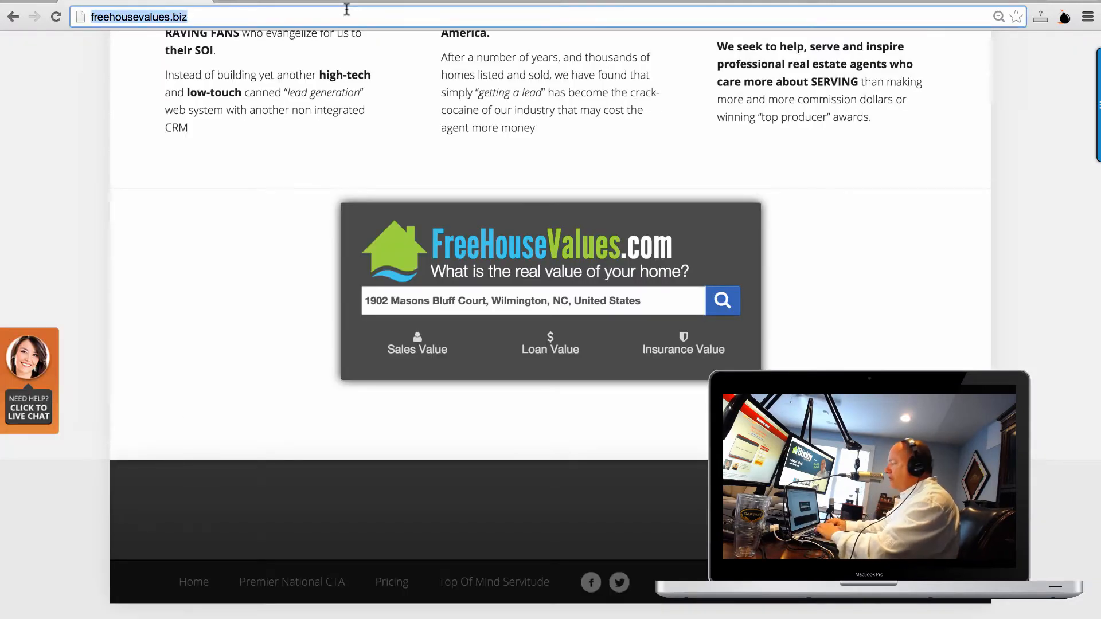
pyautogui.write('buddyblake')
pyautogui.press('Return')
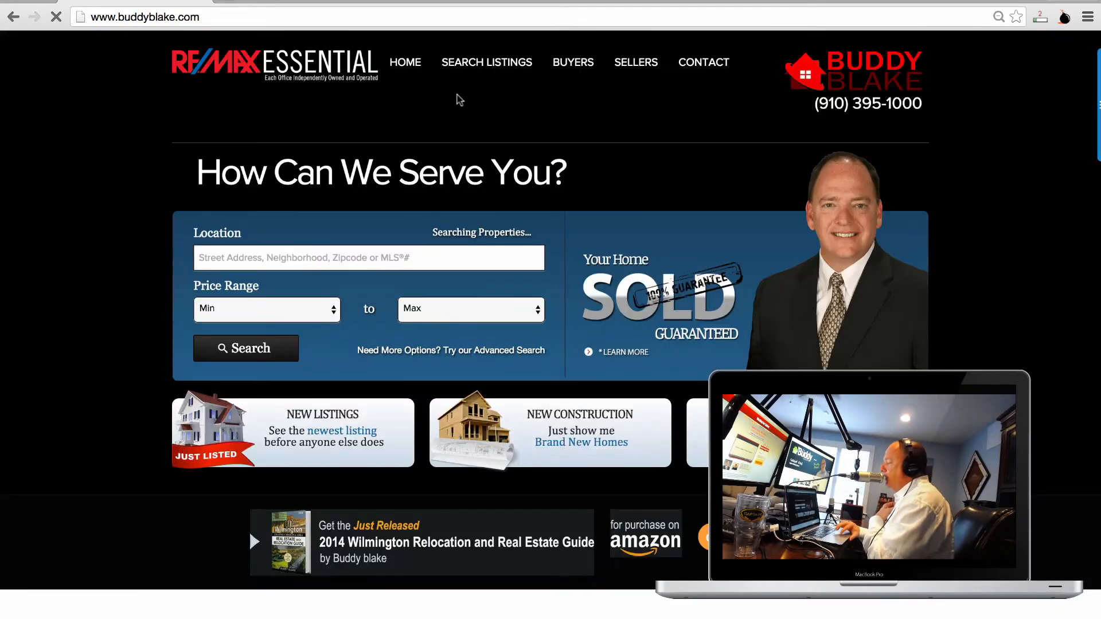
# Scroll to the embedded FreeHouseValues.com home-value box and click into its empty address field.
pyautogui.scroll(-3, 467, 111)
pyautogui.scroll(-10, 468, 111)
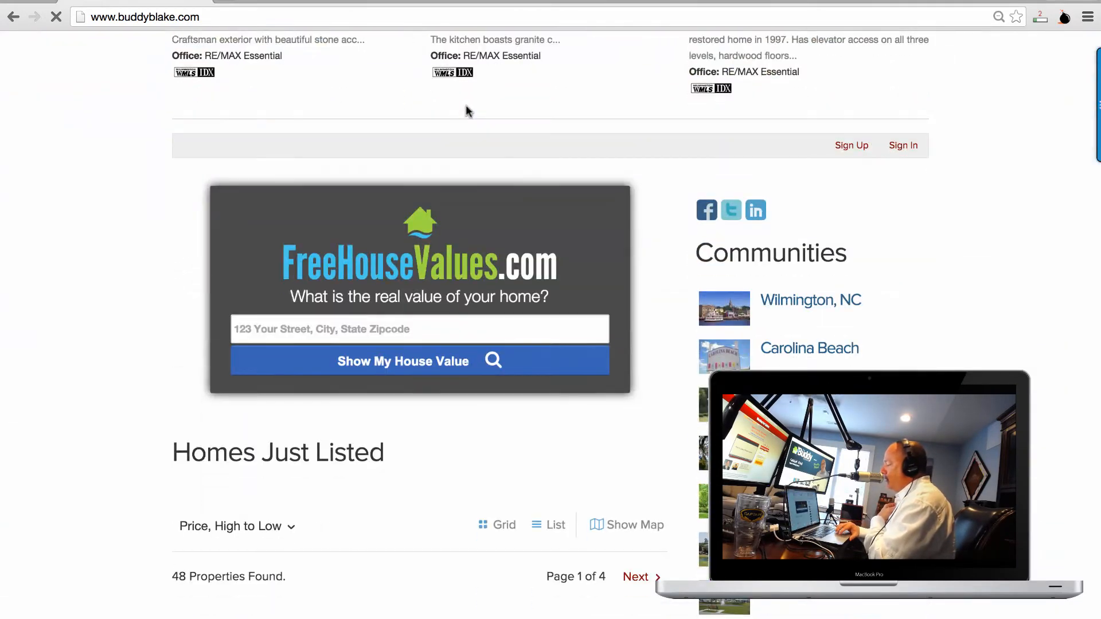
pyautogui.click(429, 325)
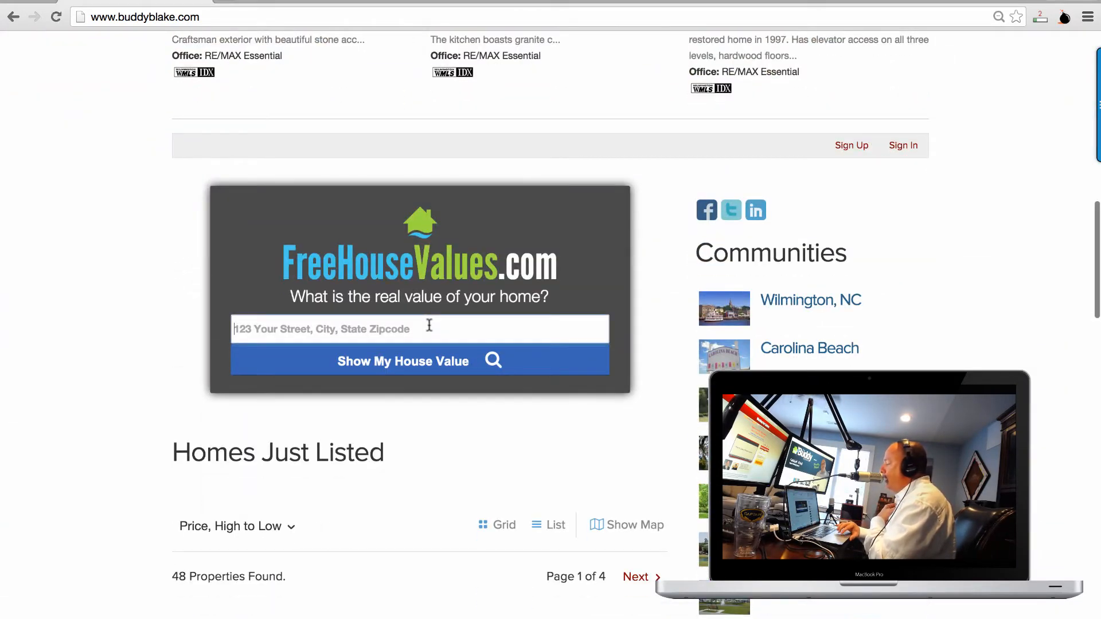
pyautogui.scroll(-3, 430, 327)
pyautogui.scroll(-3, 428, 324)
pyautogui.scroll(7, 424, 344)
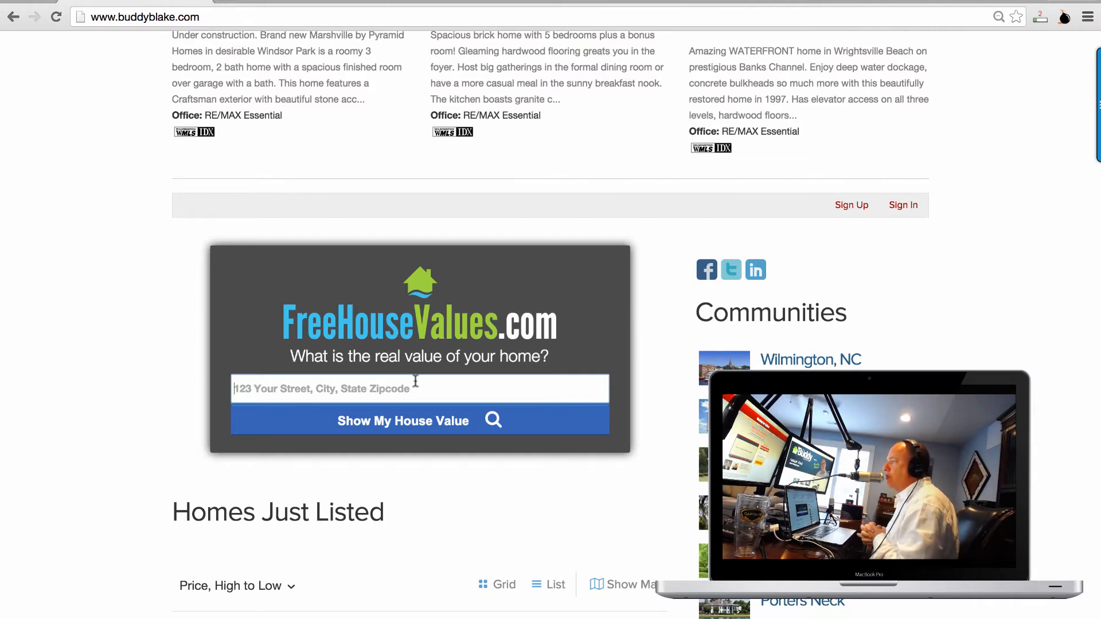
pyautogui.click(416, 381)
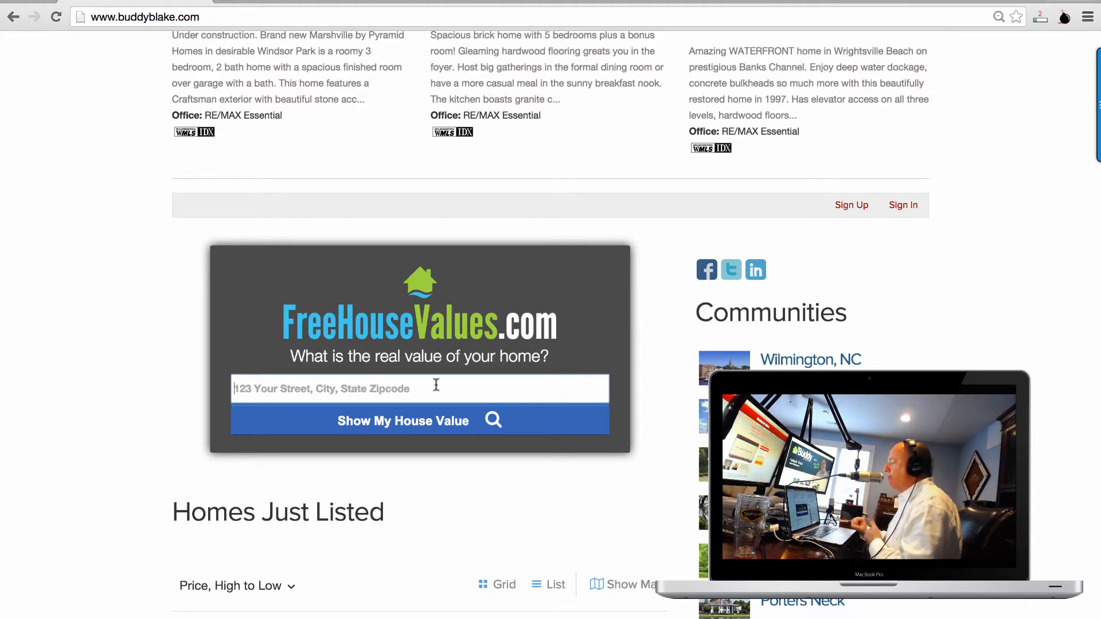
# Browse the Homes Just Listed section, then open the Landfall community page.
pyautogui.scroll(-20, 443, 391)
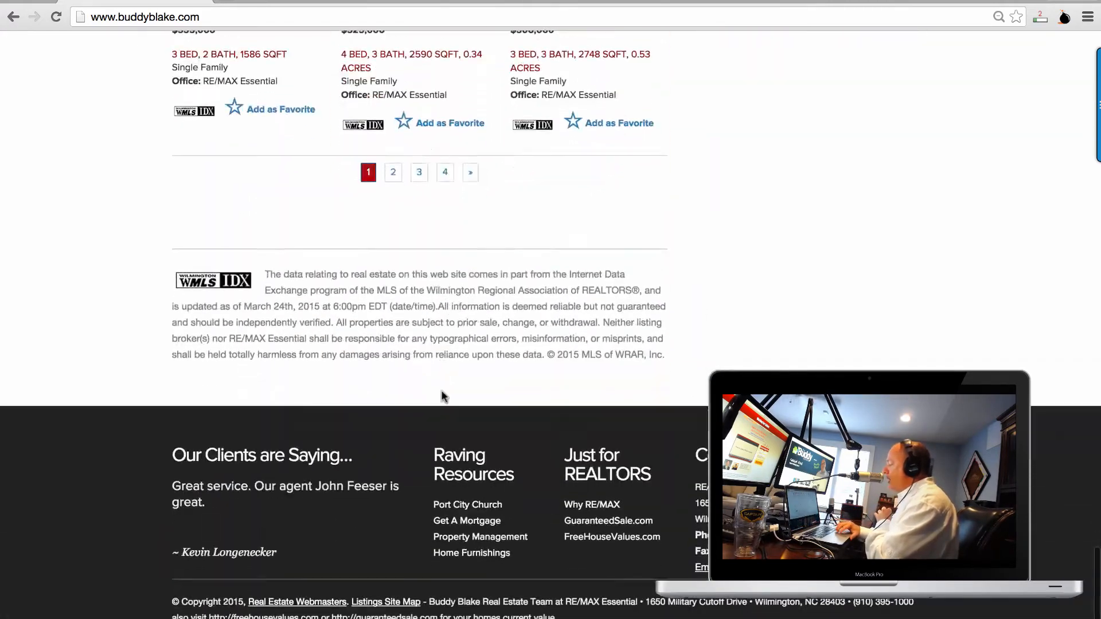
pyautogui.scroll(20, 442, 395)
pyautogui.scroll(-15, 476, 311)
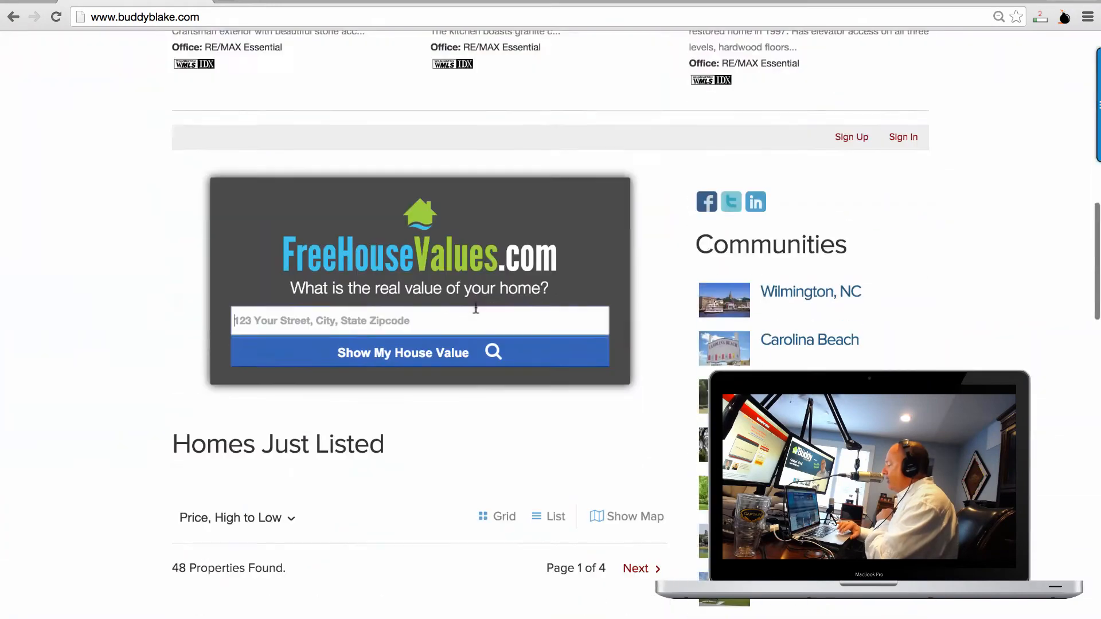
pyautogui.scroll(3, 858, 199)
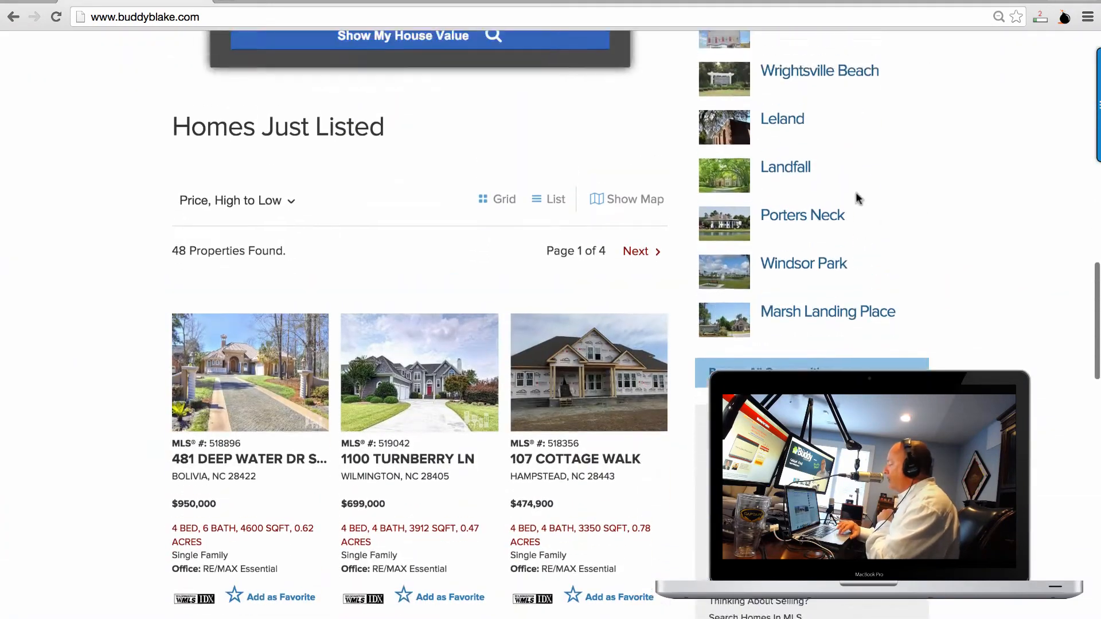
pyautogui.click(791, 226)
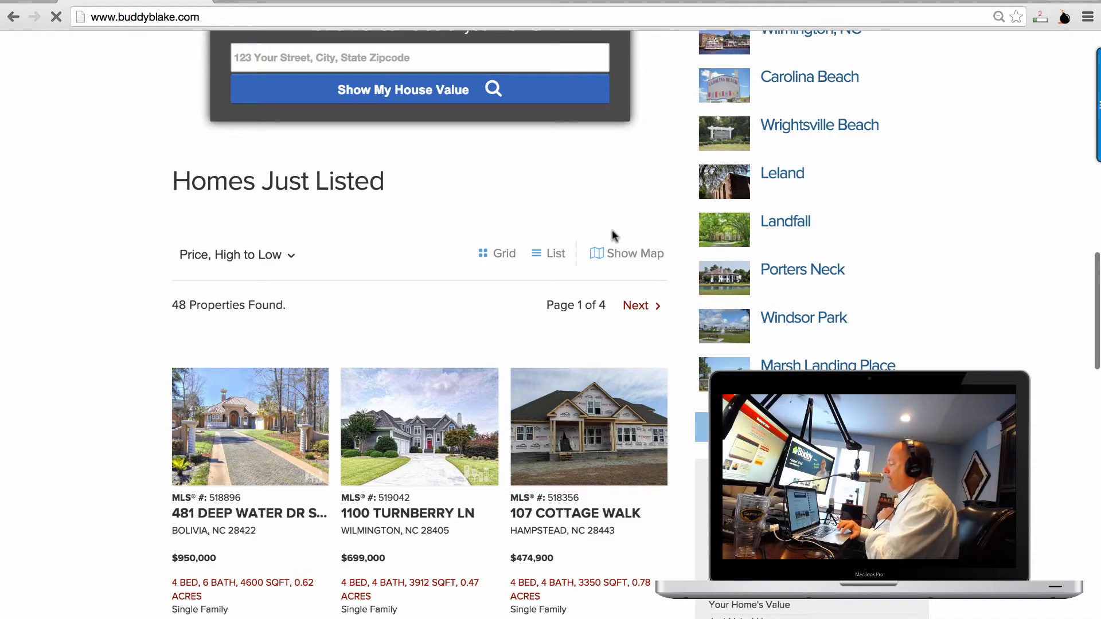
pyautogui.scroll(-4, 612, 235)
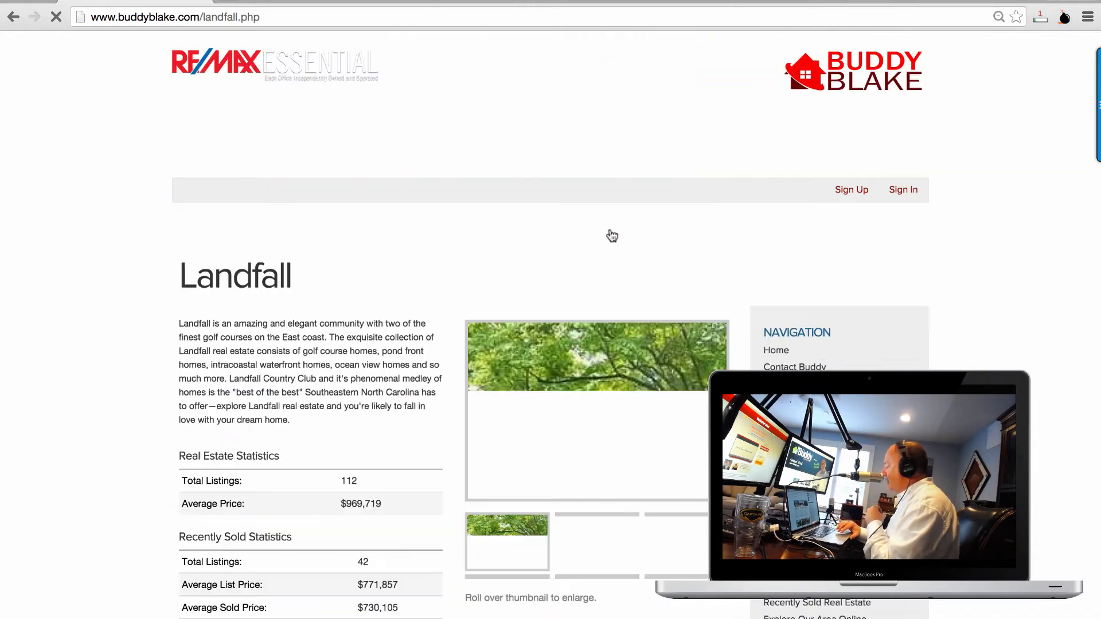
pyautogui.scroll(-9, 612, 236)
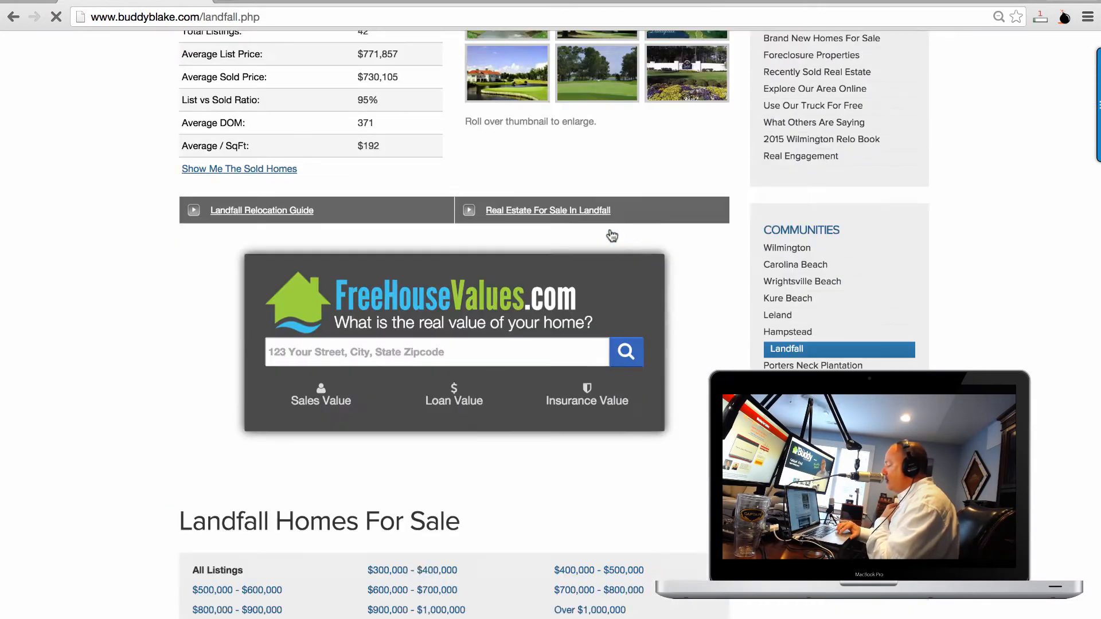
pyautogui.scroll(-20, 612, 235)
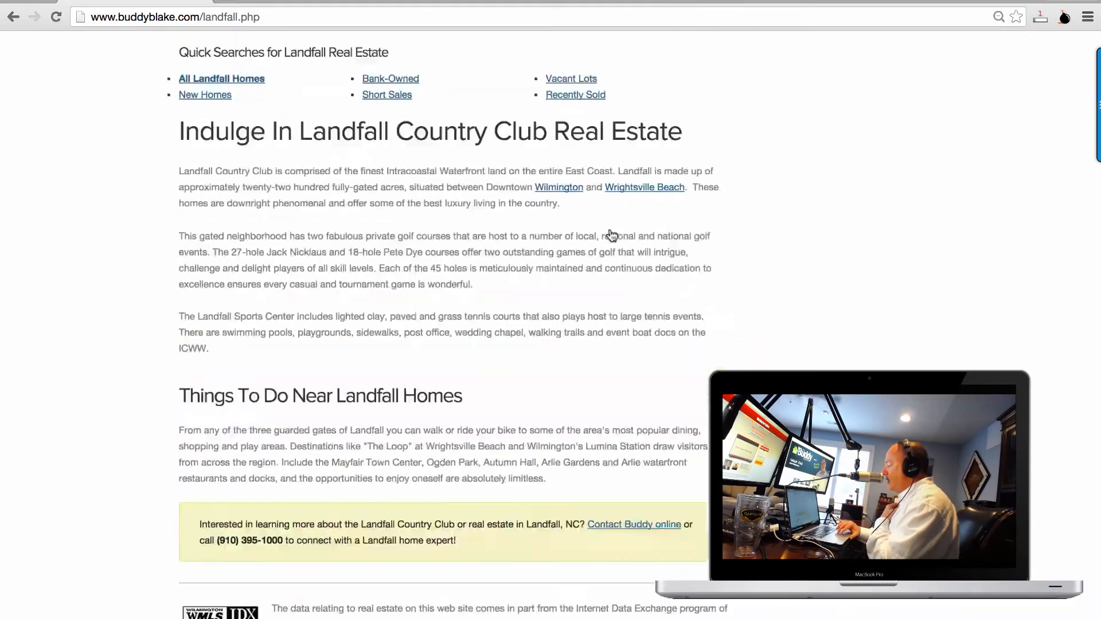
pyautogui.scroll(5, 612, 235)
pyautogui.scroll(15, 612, 235)
pyautogui.scroll(-4, 613, 235)
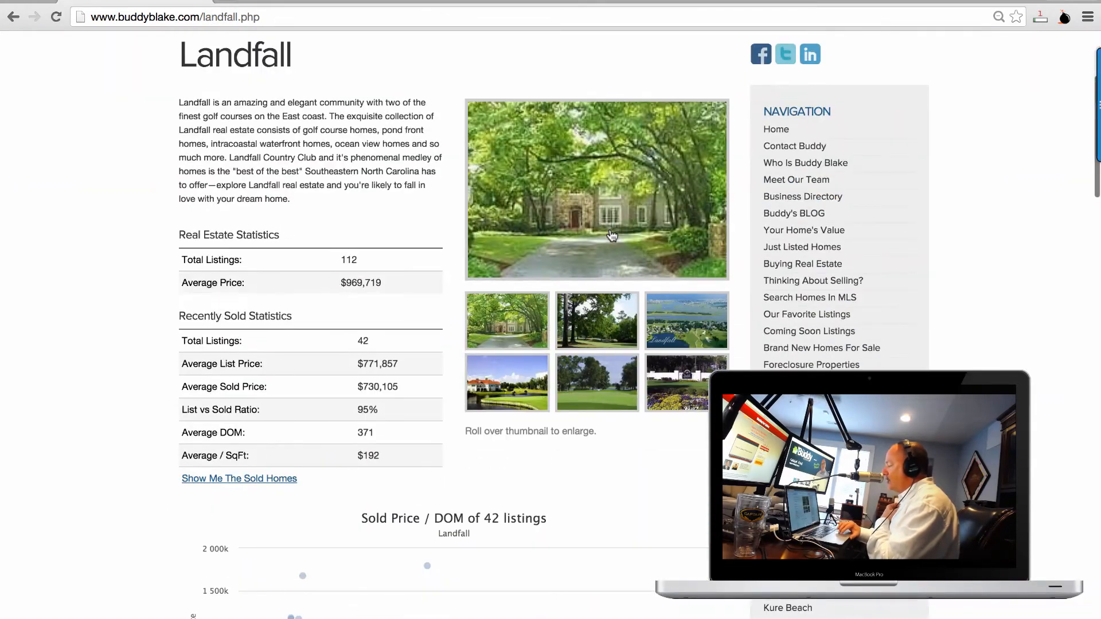
pyautogui.scroll(-2, 613, 235)
pyautogui.scroll(-1, 613, 235)
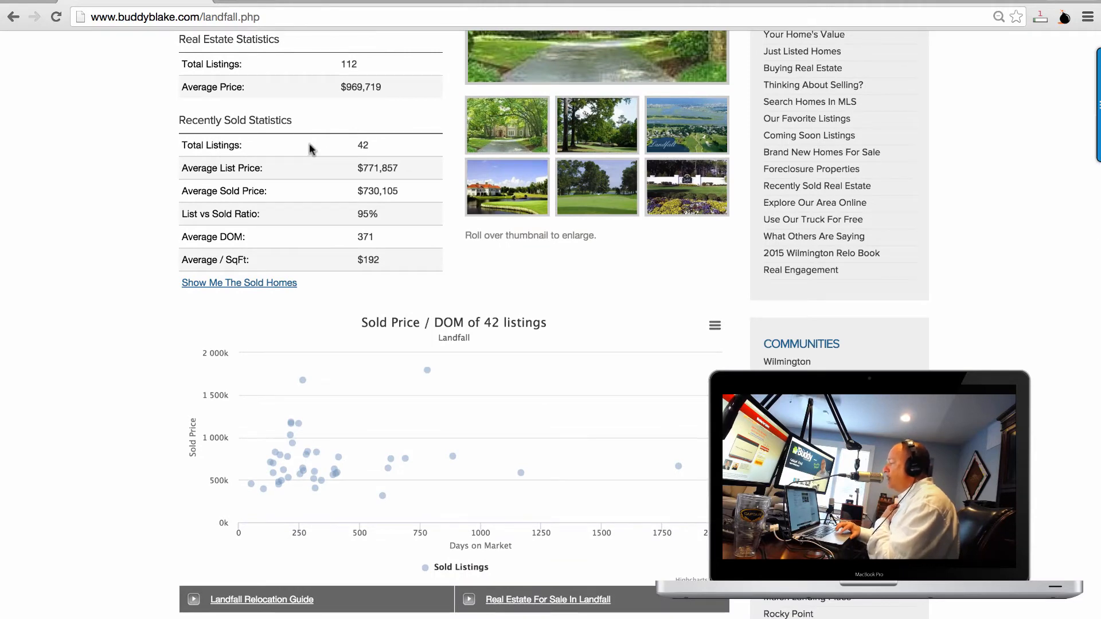
pyautogui.moveTo(427, 379)
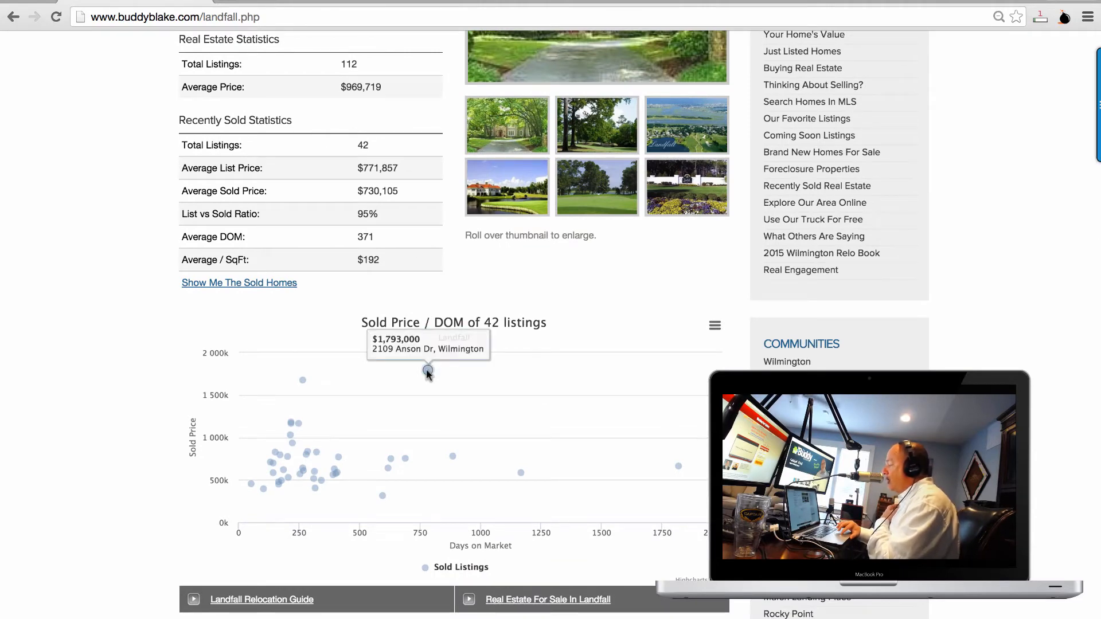
pyautogui.moveTo(502, 472)
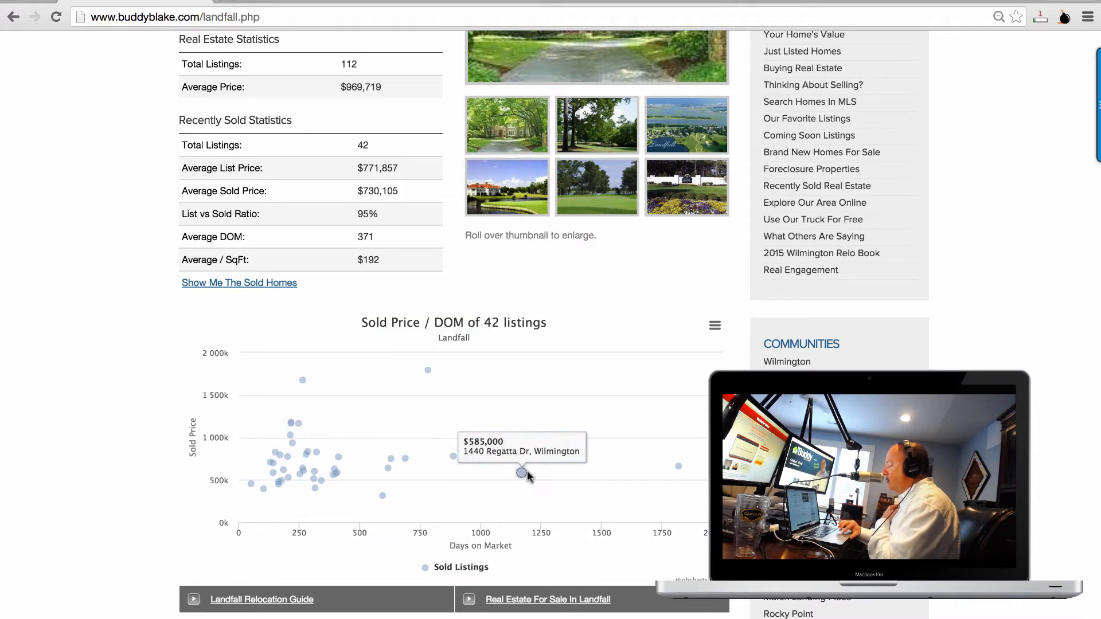
pyautogui.scroll(-3, 528, 472)
pyautogui.moveTo(358, 242)
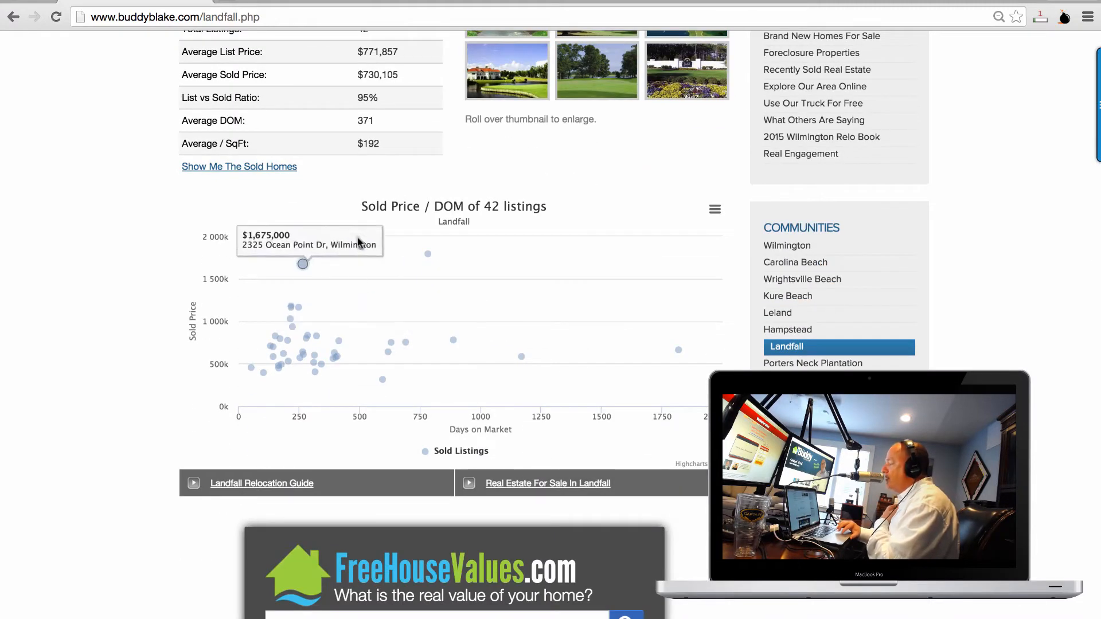
pyautogui.scroll(-5, 495, 350)
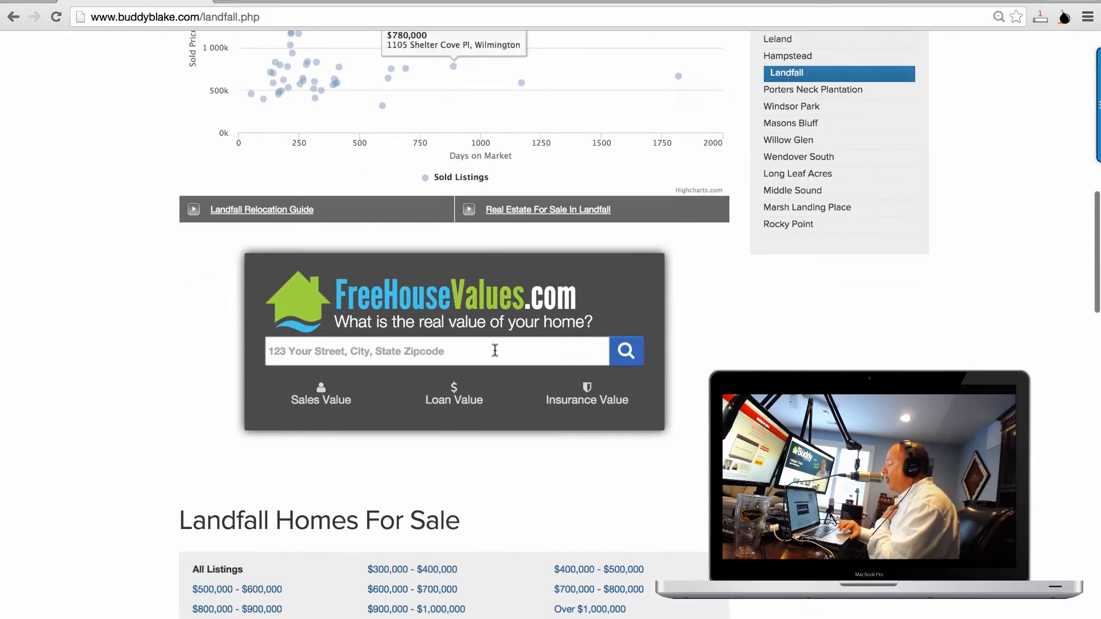
pyautogui.click(495, 350)
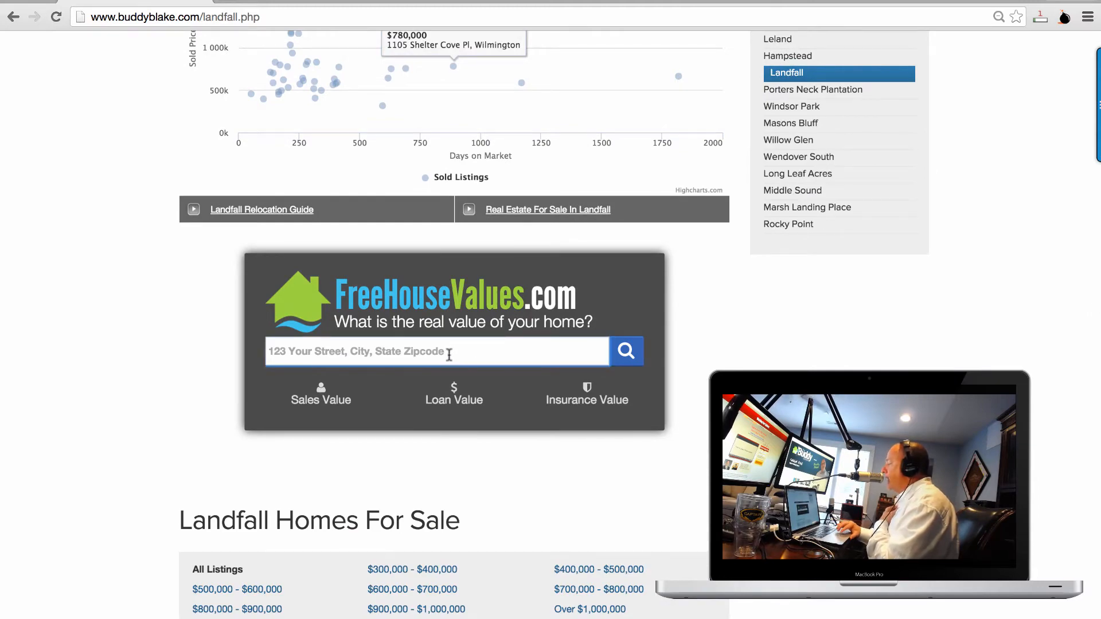
pyautogui.scroll(13, 449, 354)
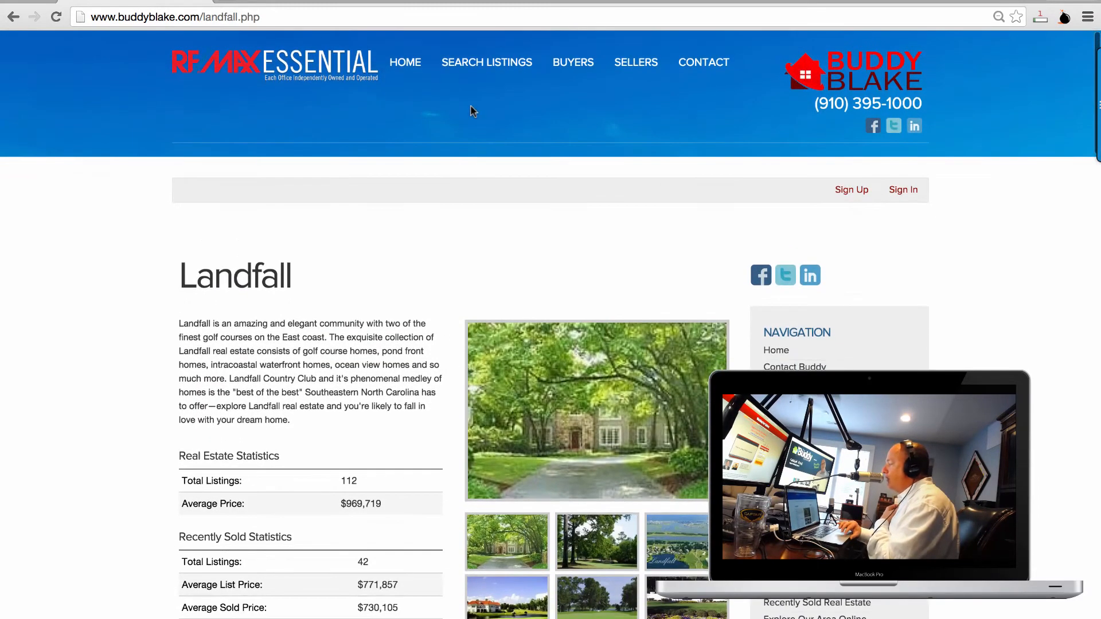
pyautogui.click(421, 68)
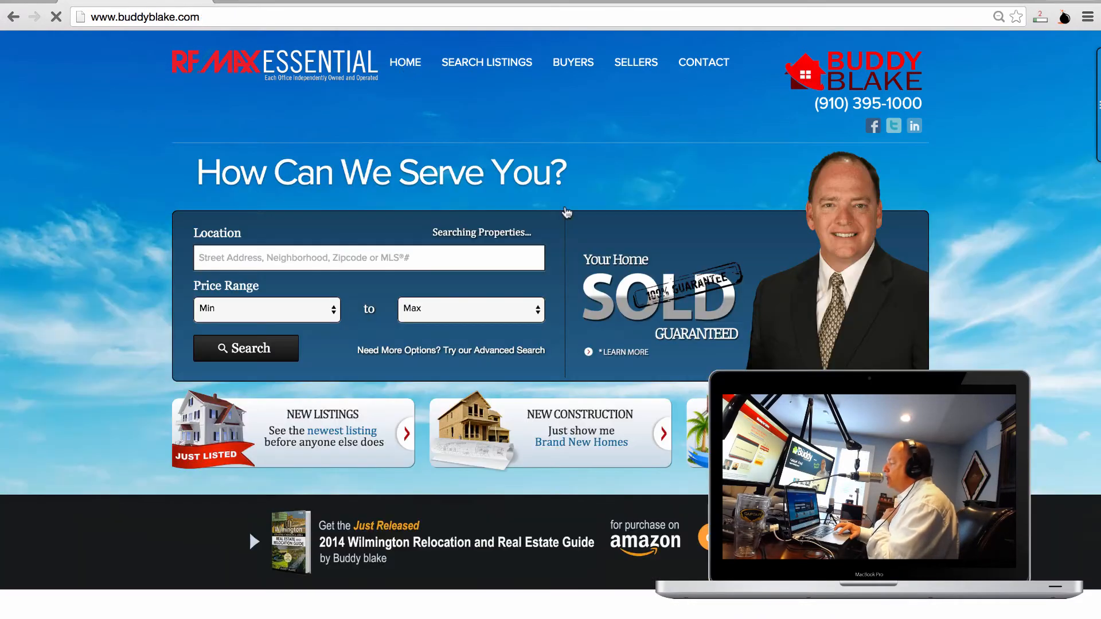
pyautogui.scroll(-10, 567, 212)
pyautogui.scroll(4, 565, 211)
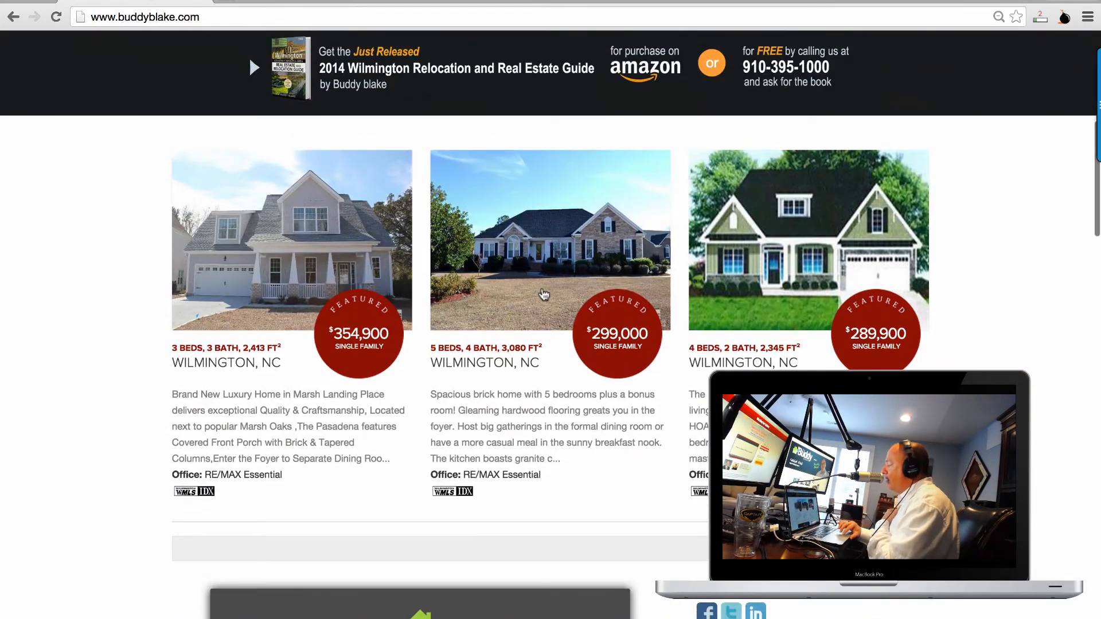
pyautogui.click(544, 294)
# Scroll the listing details and click into the home-value widget's address field.
pyautogui.scroll(-9, 543, 293)
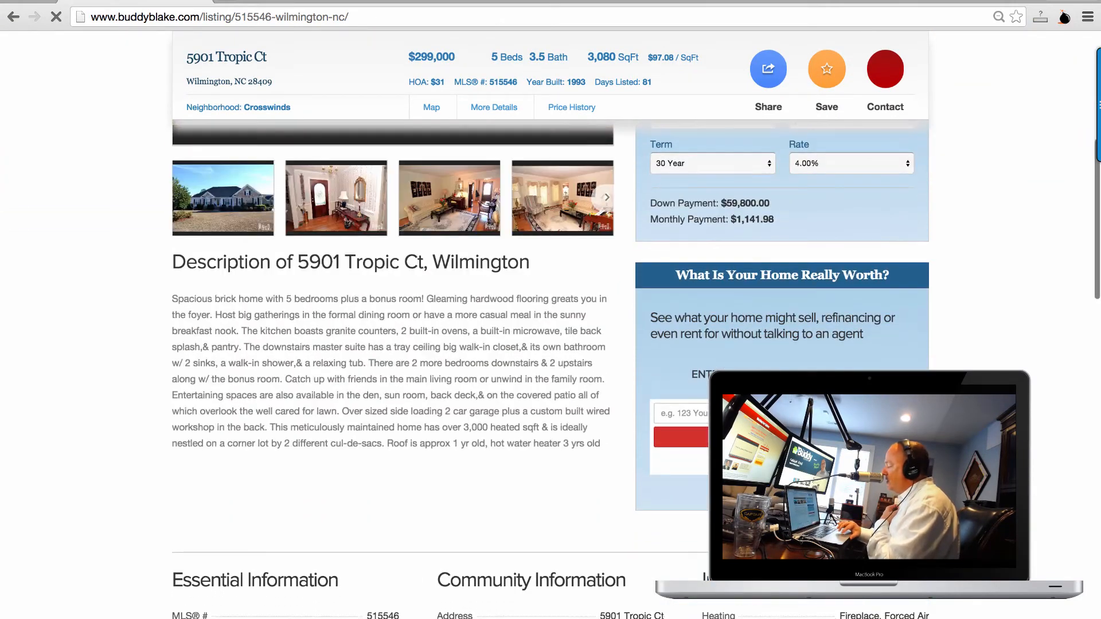
pyautogui.scroll(1, 551, 367)
pyautogui.scroll(-3, 551, 367)
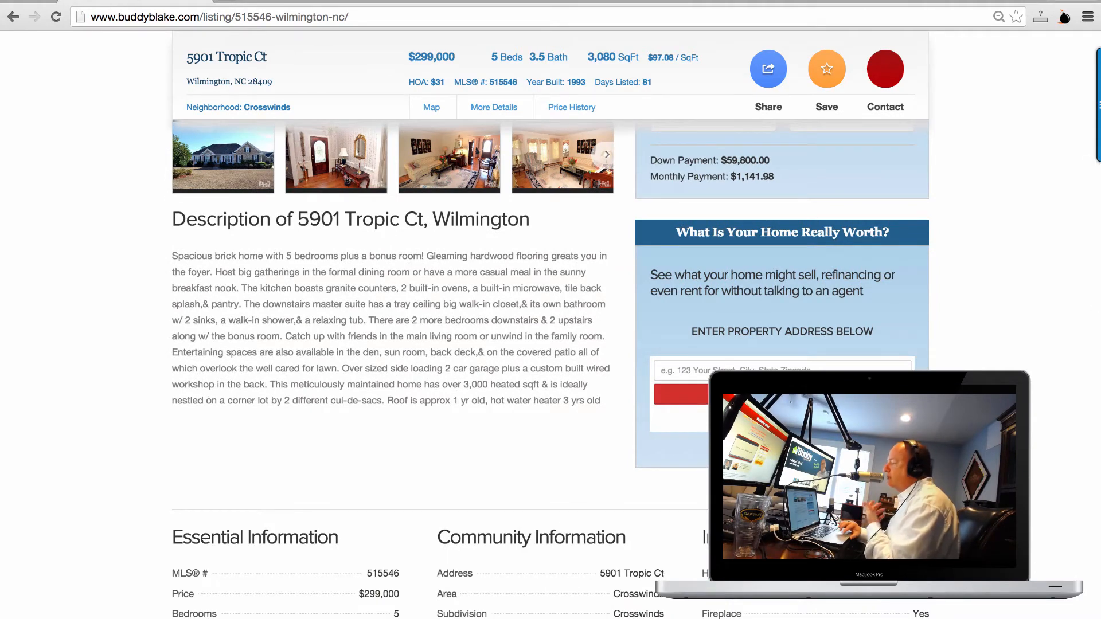
pyautogui.click(775, 365)
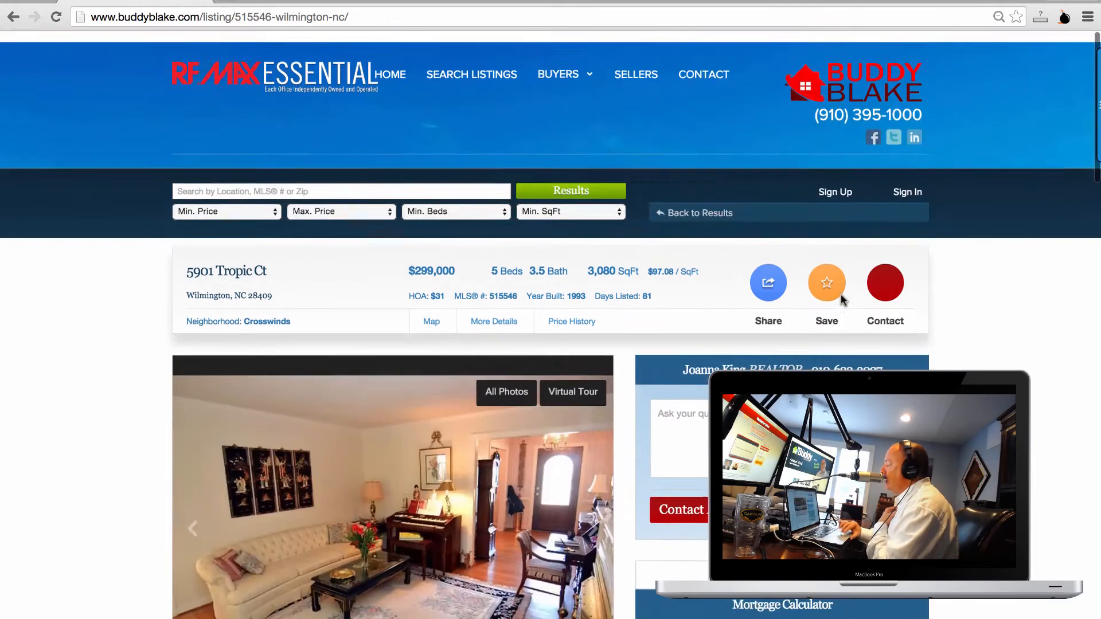
pyautogui.scroll(-10, 841, 295)
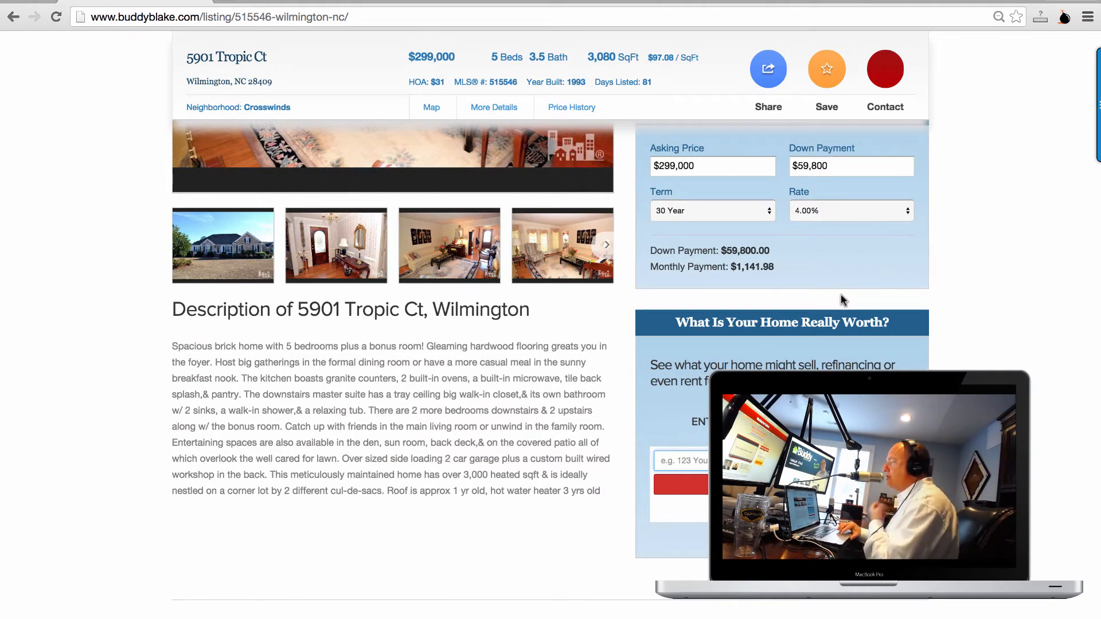
pyautogui.scroll(-1, 841, 298)
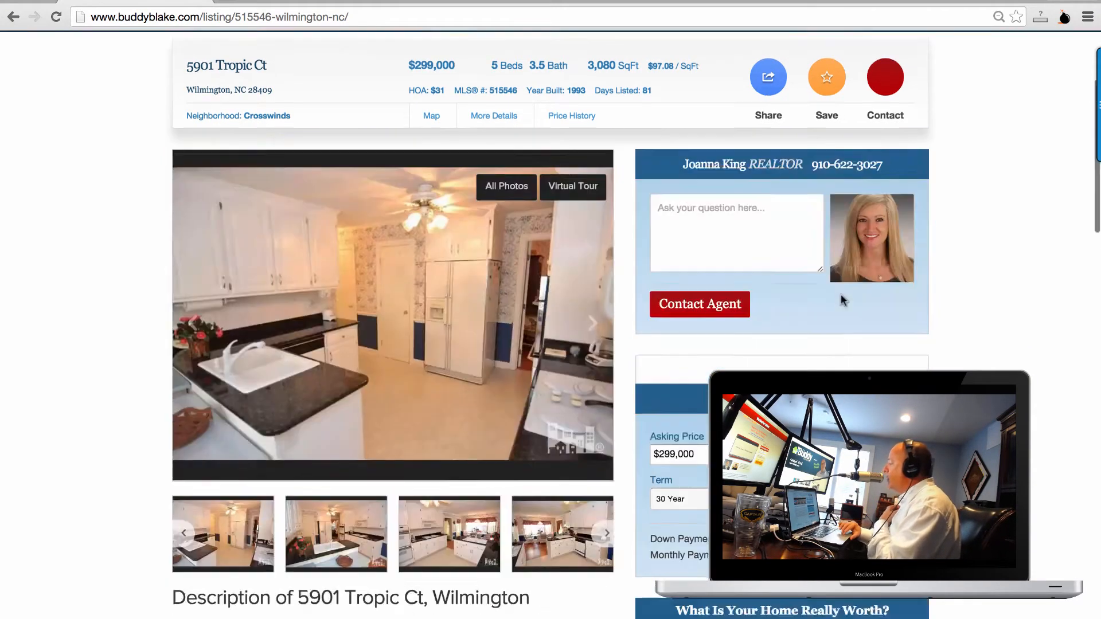
pyautogui.scroll(1, 841, 296)
pyautogui.scroll(-4, 841, 295)
pyautogui.scroll(6, 842, 295)
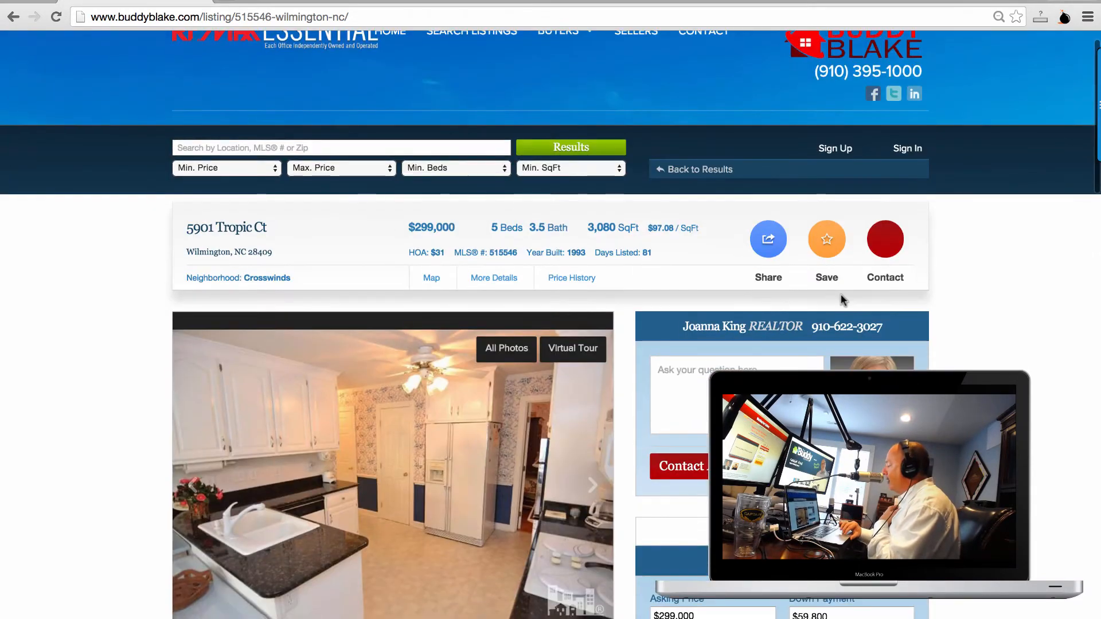
pyautogui.scroll(-6, 842, 297)
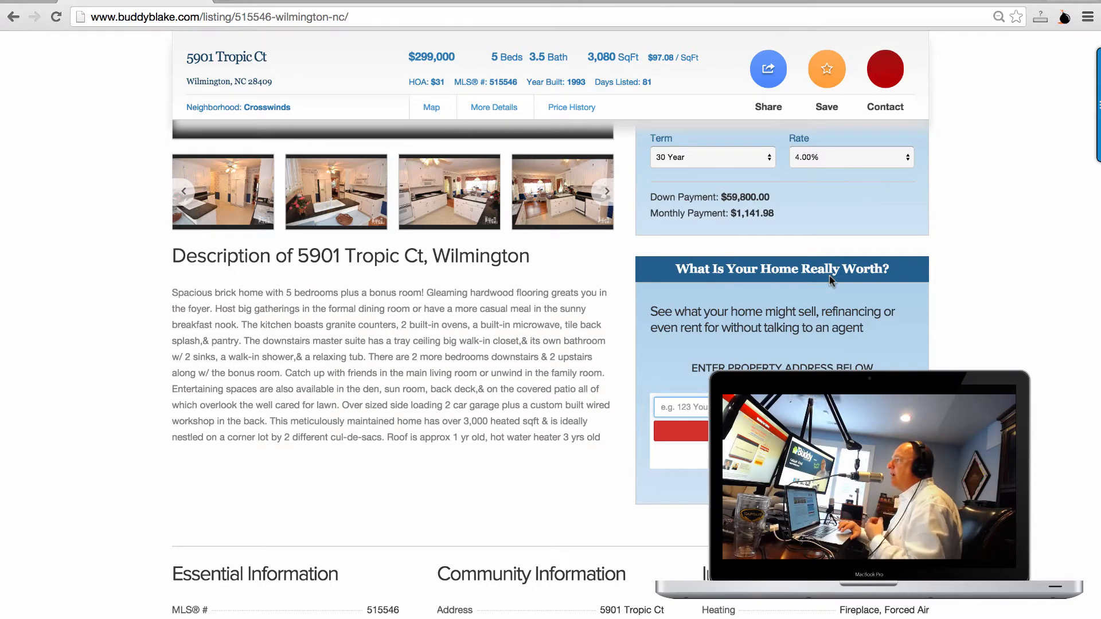
pyautogui.scroll(5, 830, 276)
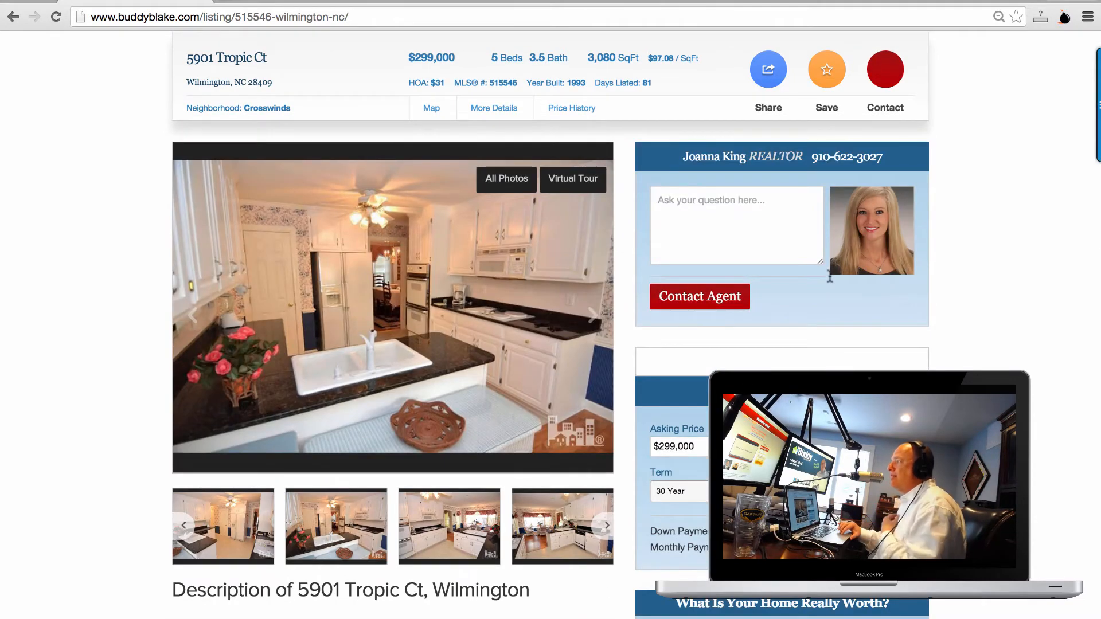
pyautogui.scroll(-2, 830, 277)
pyautogui.scroll(-1, 831, 278)
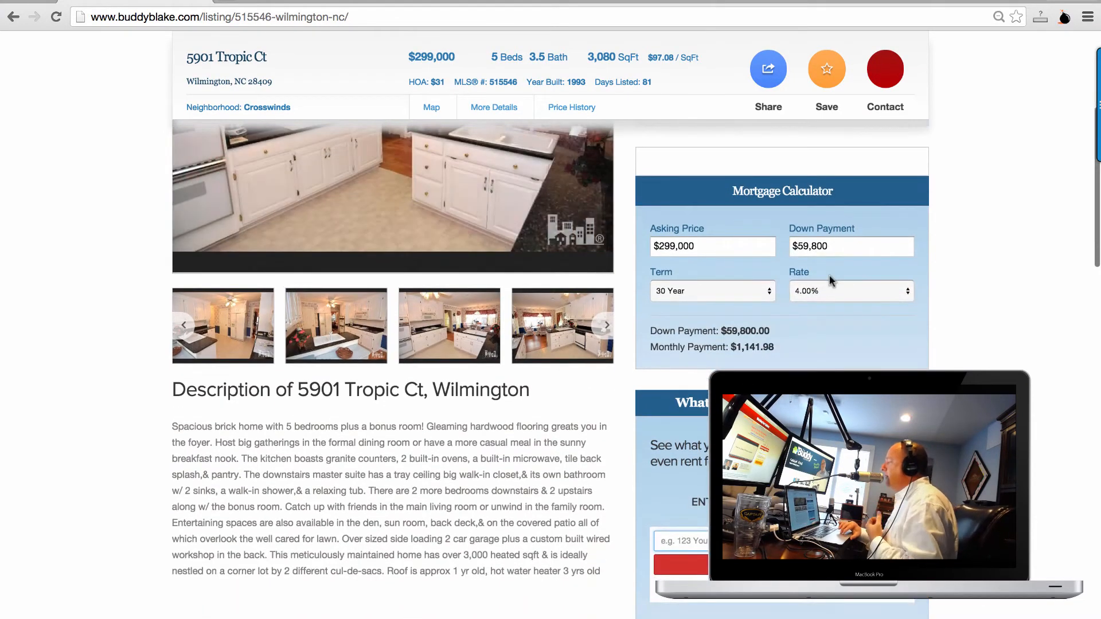
pyautogui.scroll(7, 829, 280)
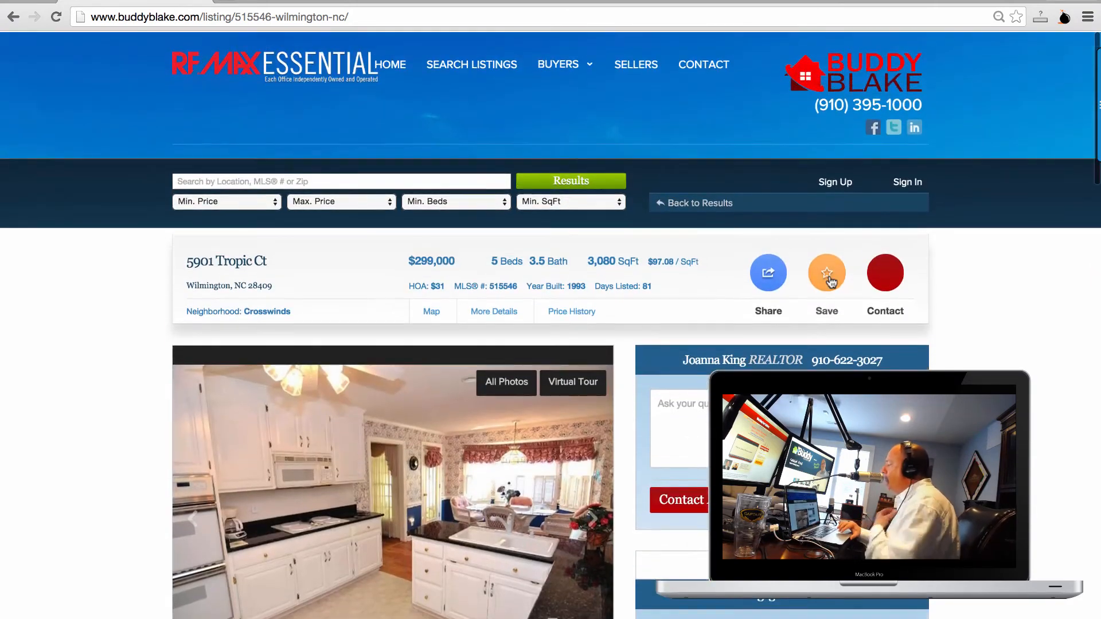
pyautogui.scroll(-3, 830, 279)
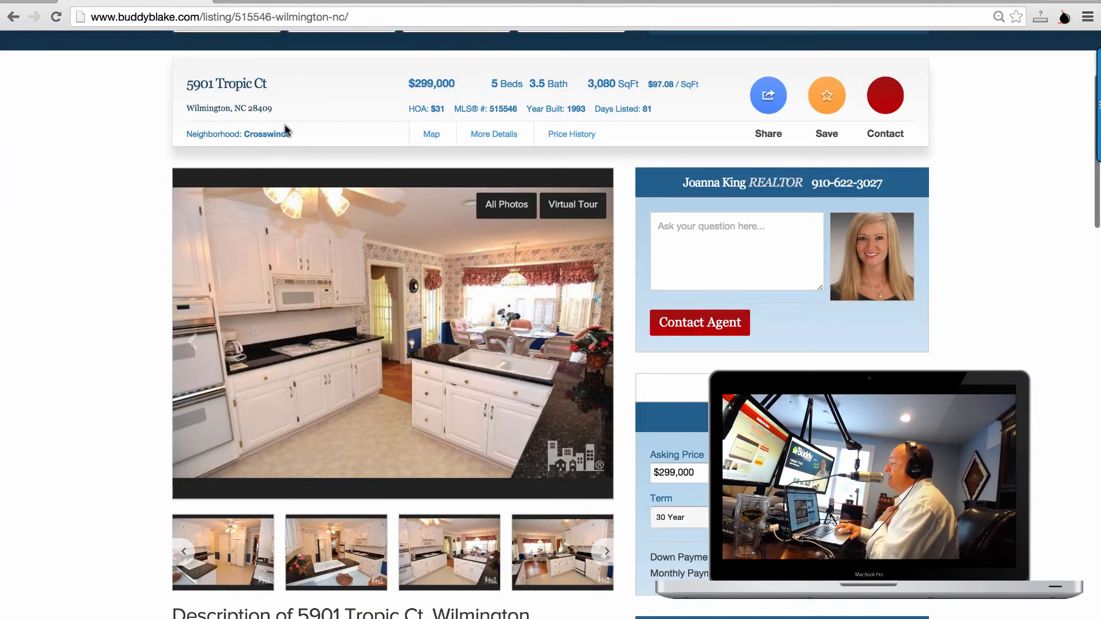
pyautogui.scroll(3, 461, 195)
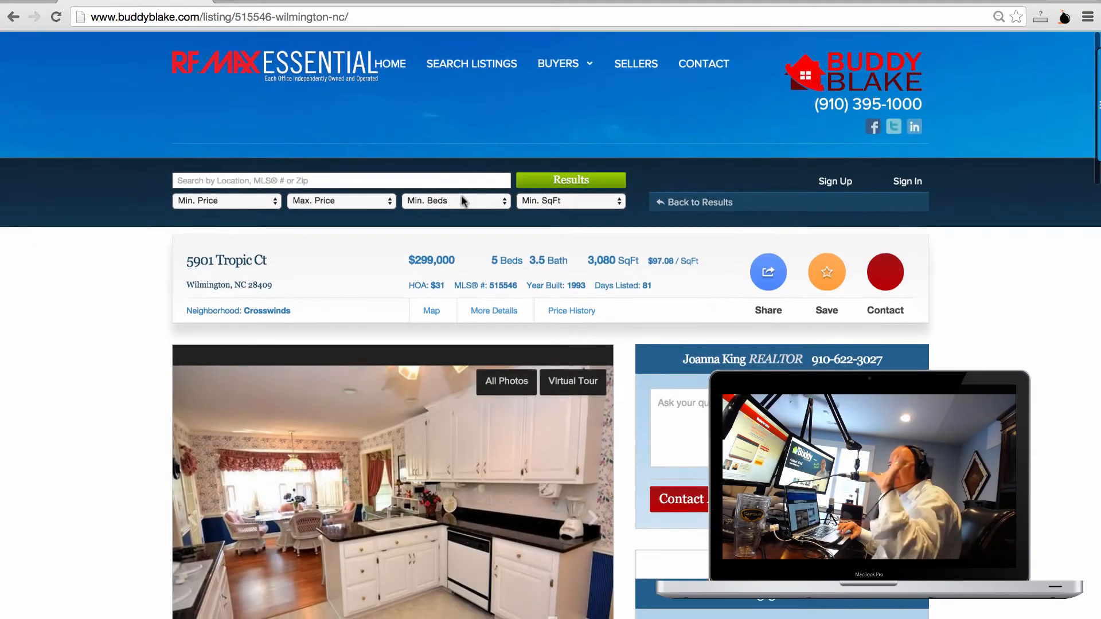
pyautogui.scroll(-1, 465, 201)
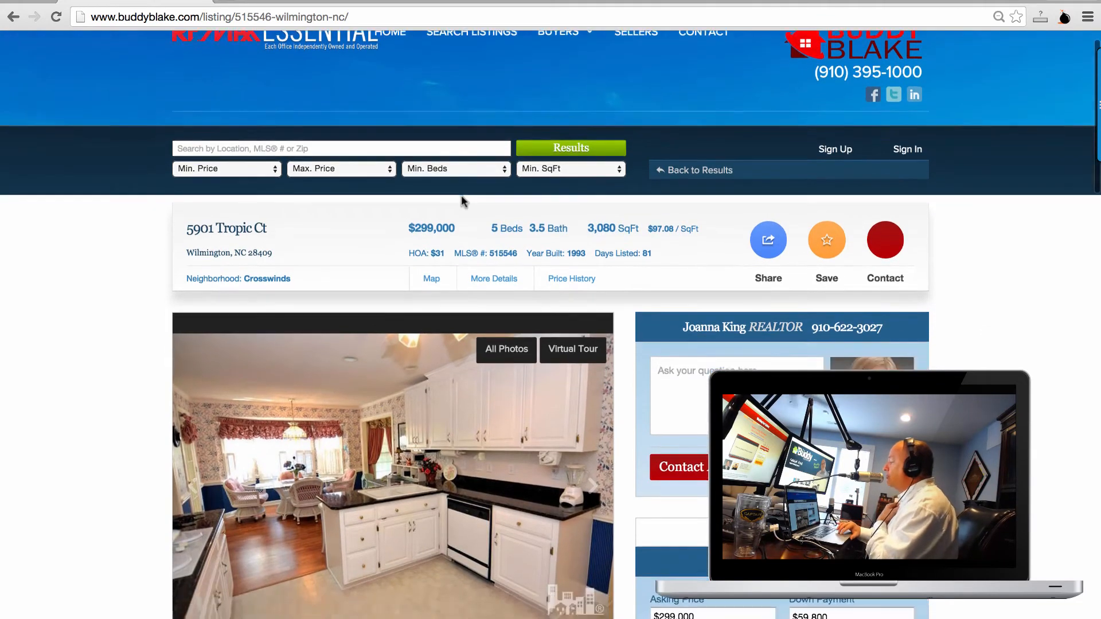
pyautogui.scroll(1, 463, 200)
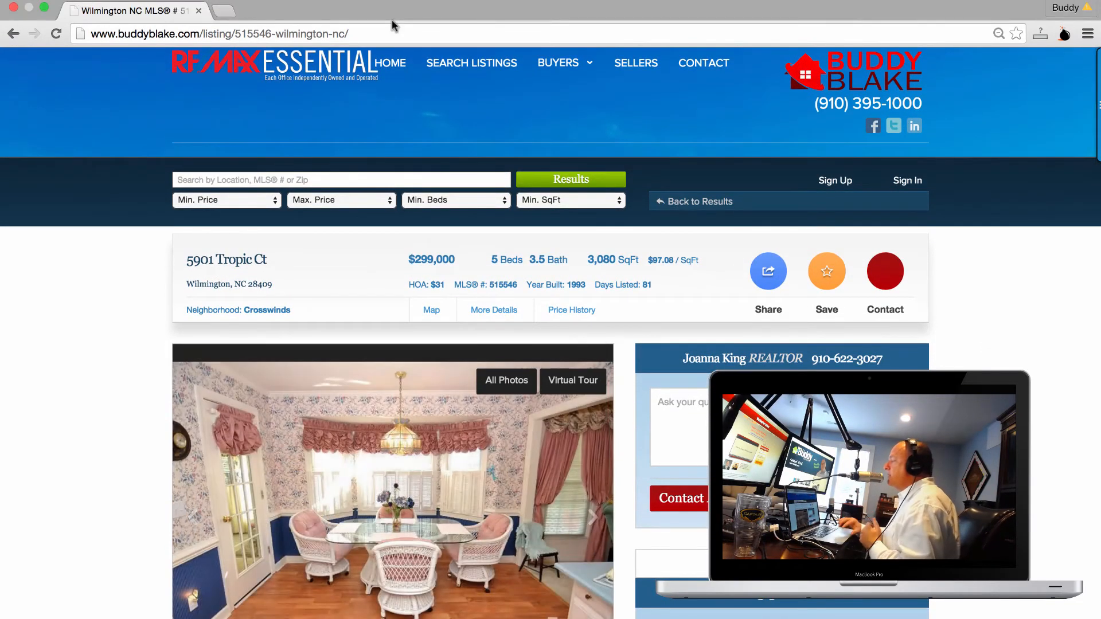
# Retype the misspelled wilmington.freehousevalue.socm address as wilmington.freehousevalues.com and load it.
pyautogui.click(400, 29)
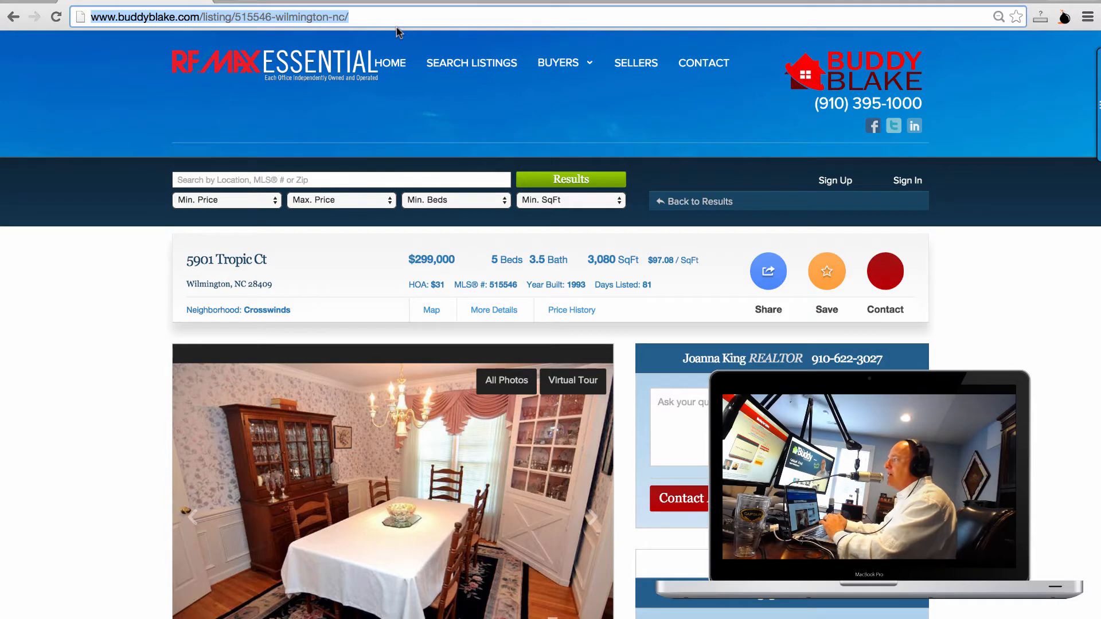
pyautogui.write('wilmington')
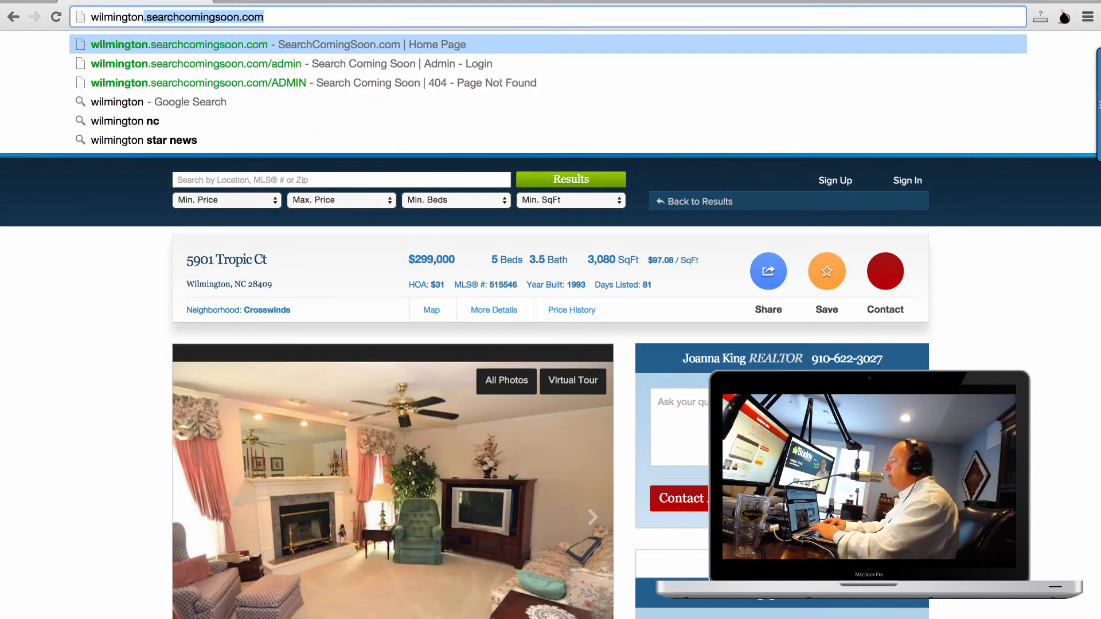
pyautogui.write('.')
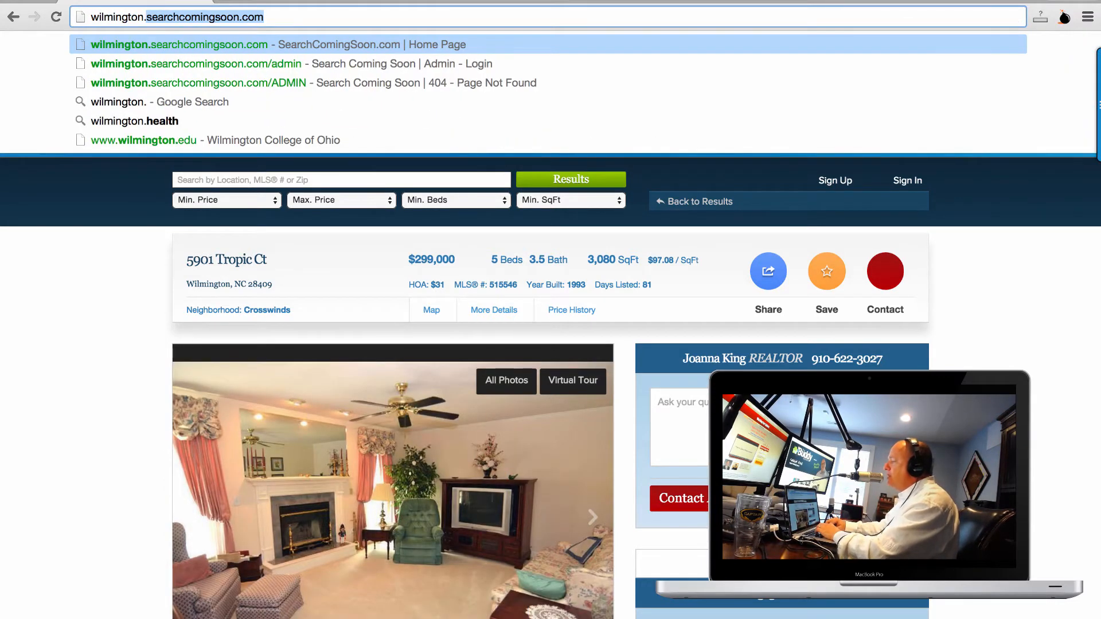
pyautogui.write('freehousevalue.socm')
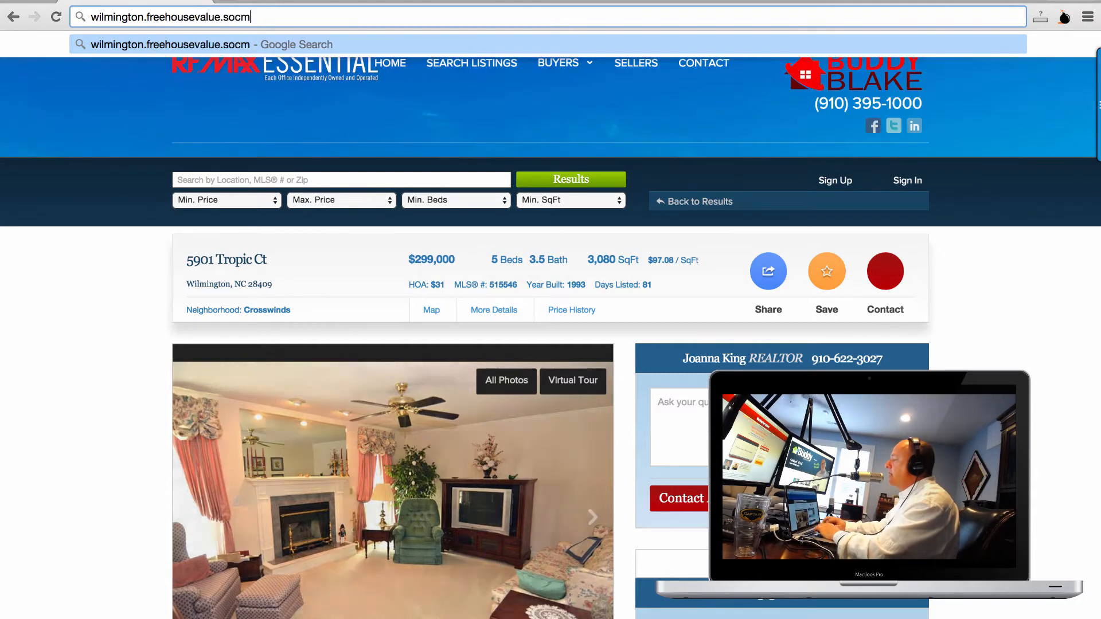
pyautogui.press('Return')
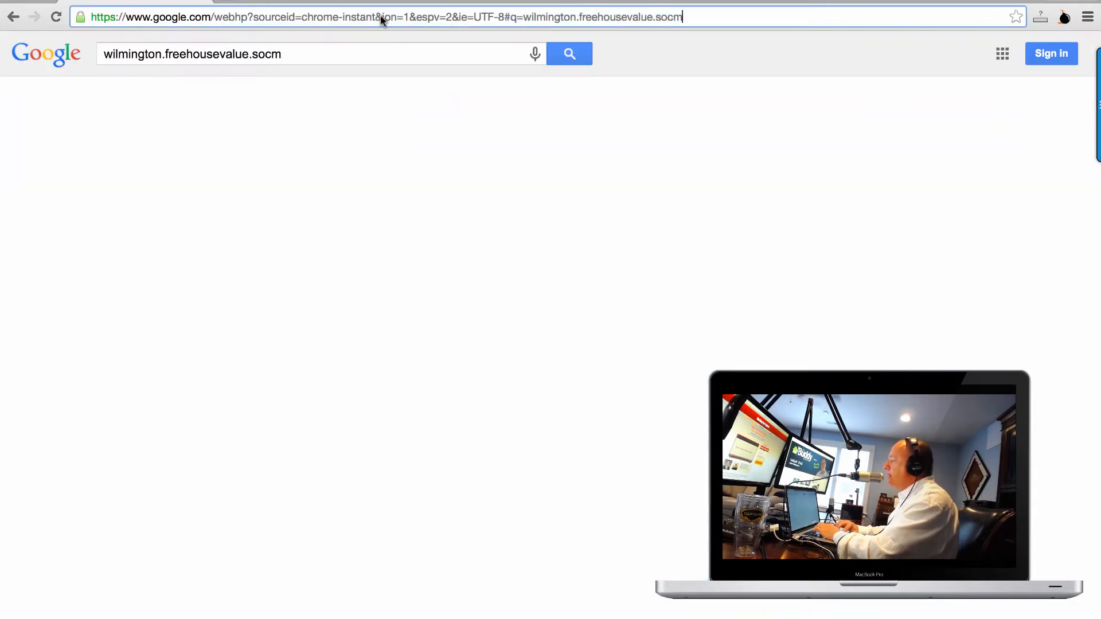
pyautogui.click(381, 15)
pyautogui.write('wilmington')
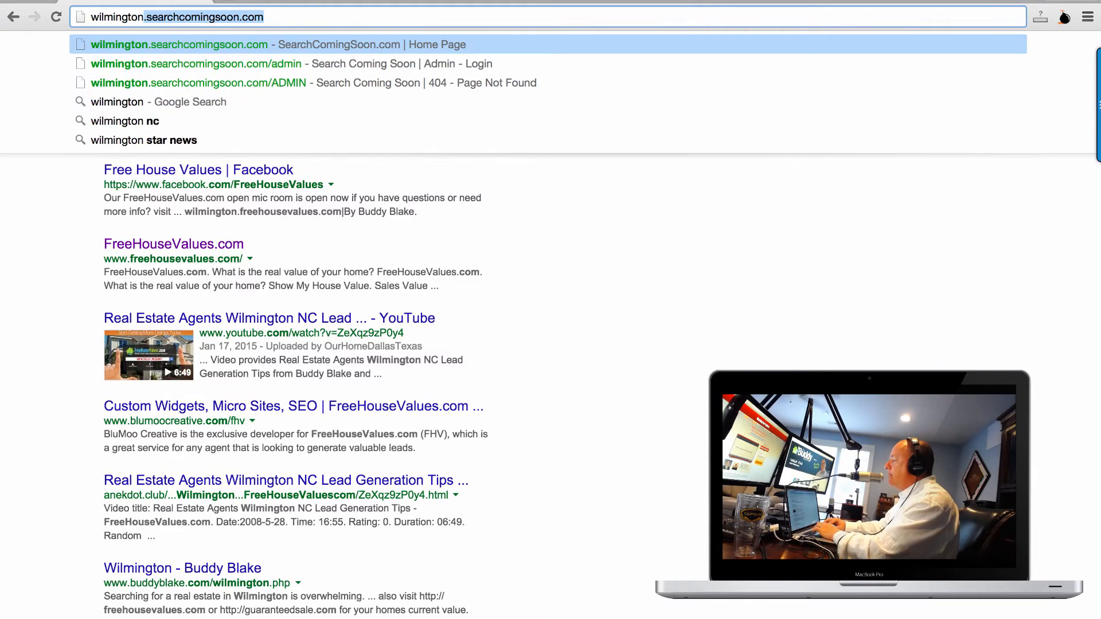
pyautogui.write('.freehousevalues.com')
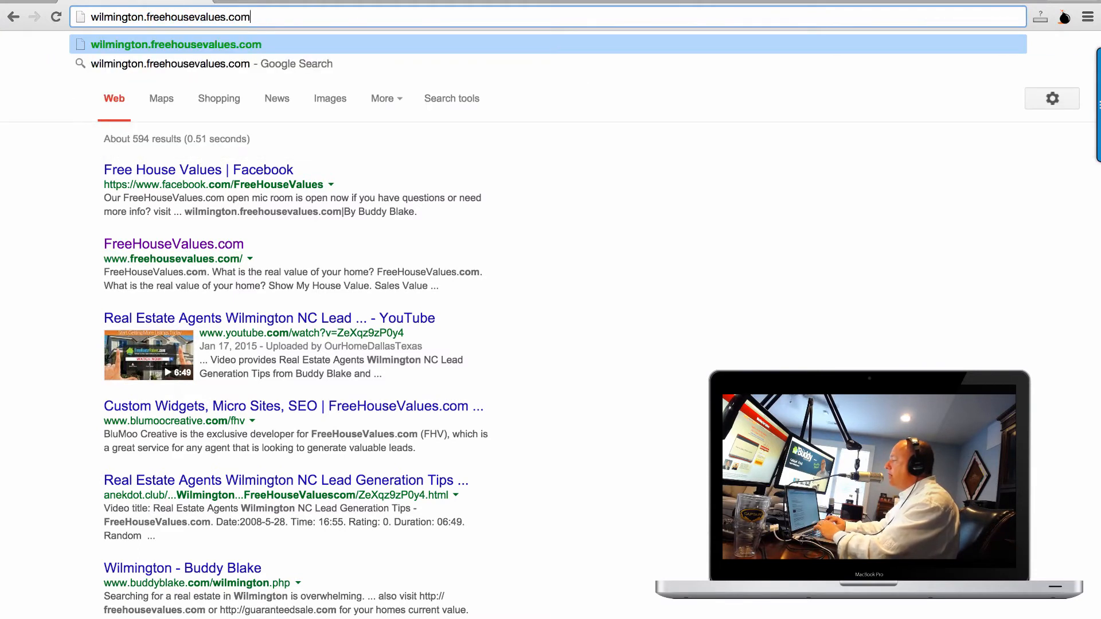
pyautogui.press('Return')
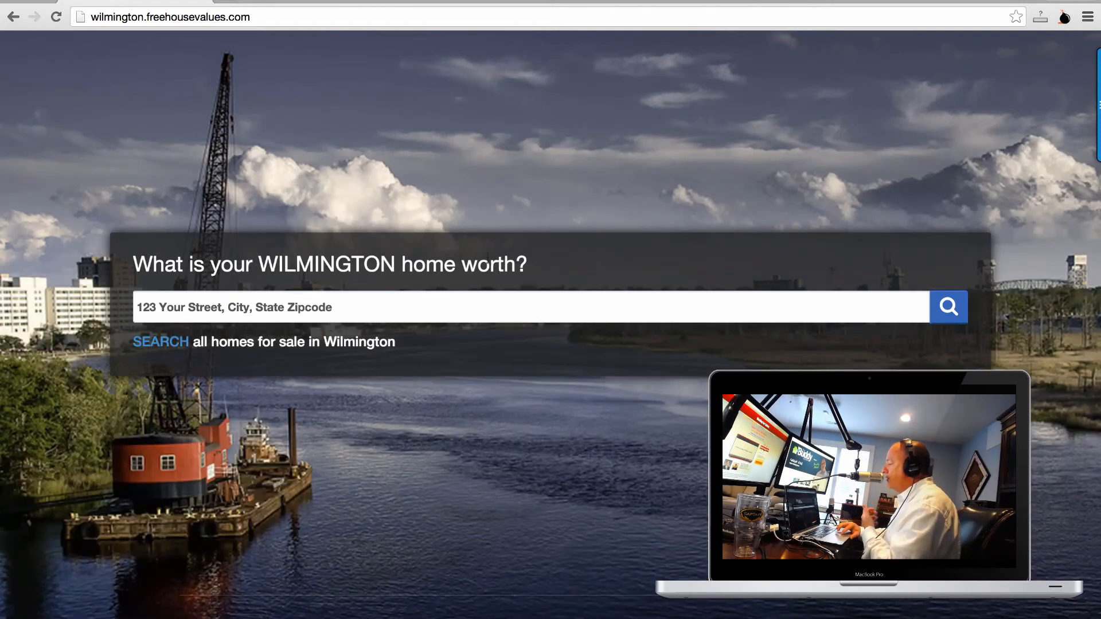
# Highlight the 'What is your WILMINGTON home worth?' heading and the all-Wilmington-homes line.
pyautogui.moveTo(576, 258); pyautogui.dragTo(133, 264)
pyautogui.moveTo(467, 358); pyautogui.dragTo(136, 342)
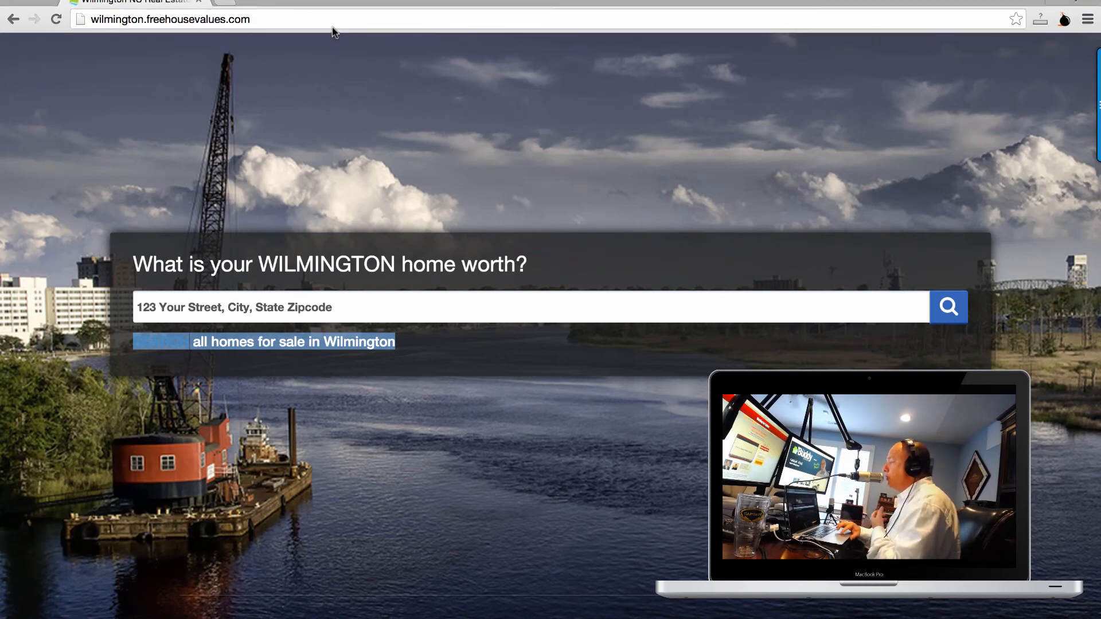
pyautogui.click(333, 11)
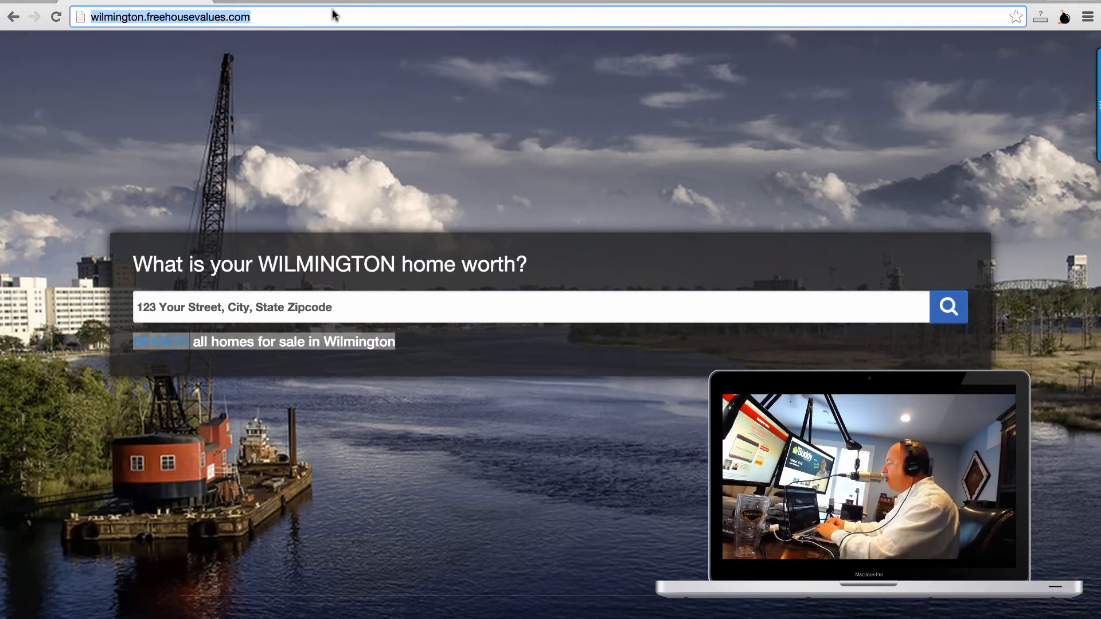
# Load the buddyblake.freehousevalues.com micro site.
pyautogui.write('buddyblake.com')
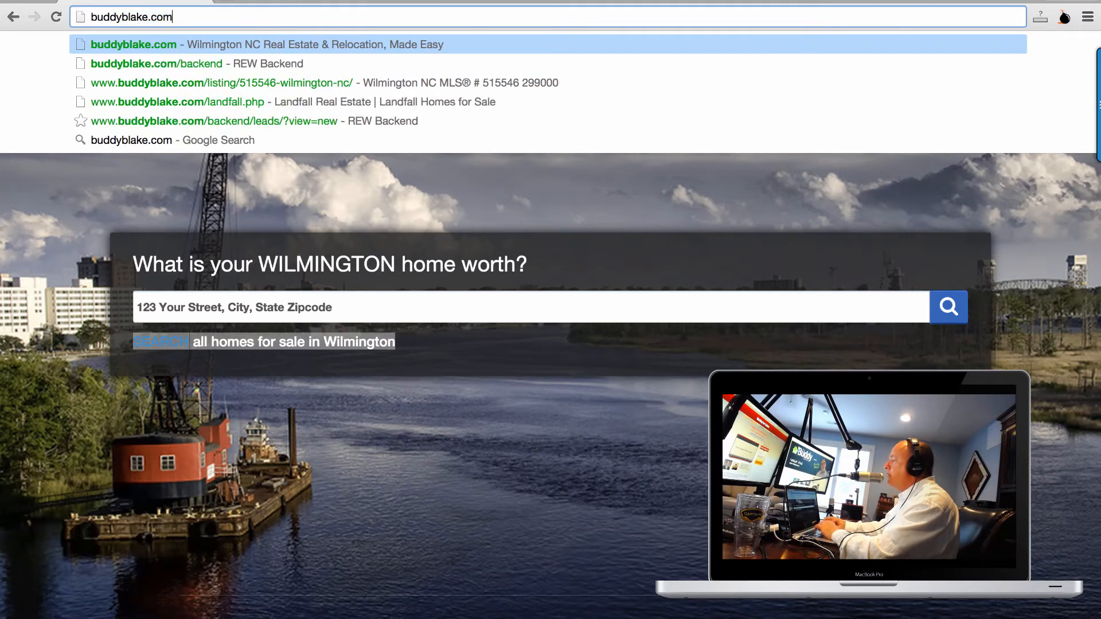
pyautogui.press('BackSpace')
pyautogui.press('BackSpace')
pyautogui.press('BackSpace')
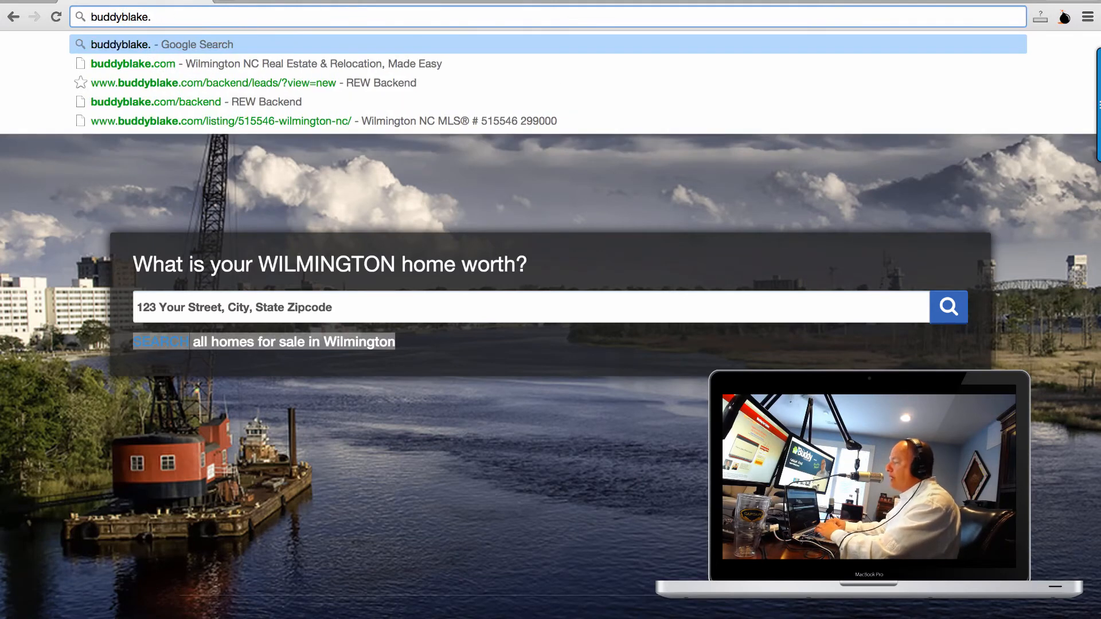
pyautogui.write('freehouse')
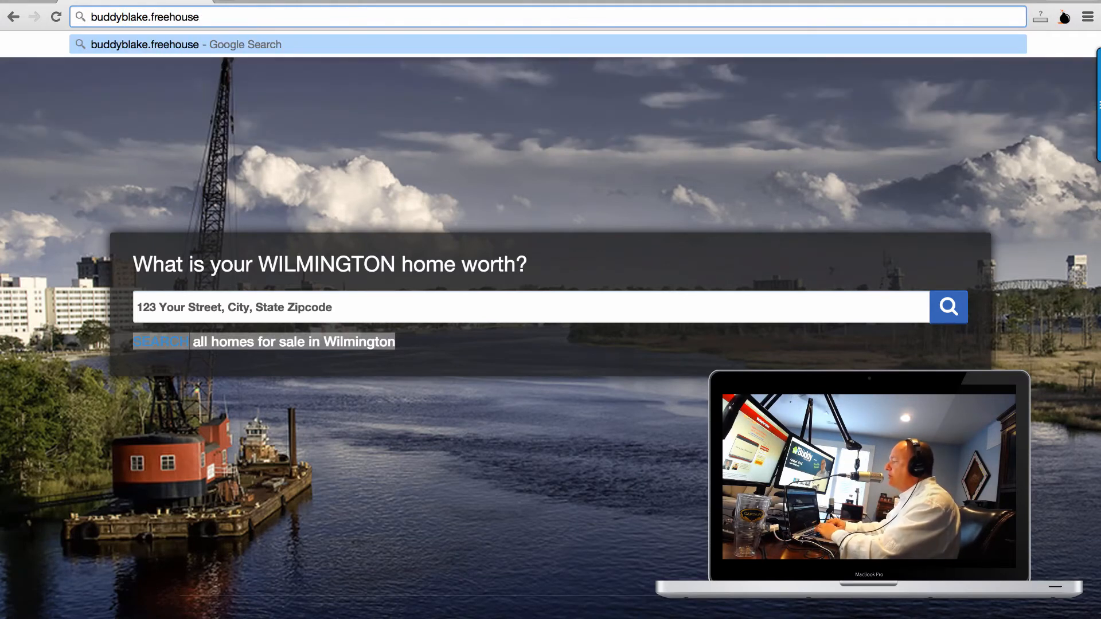
pyautogui.write('values.com')
pyautogui.press('Return')
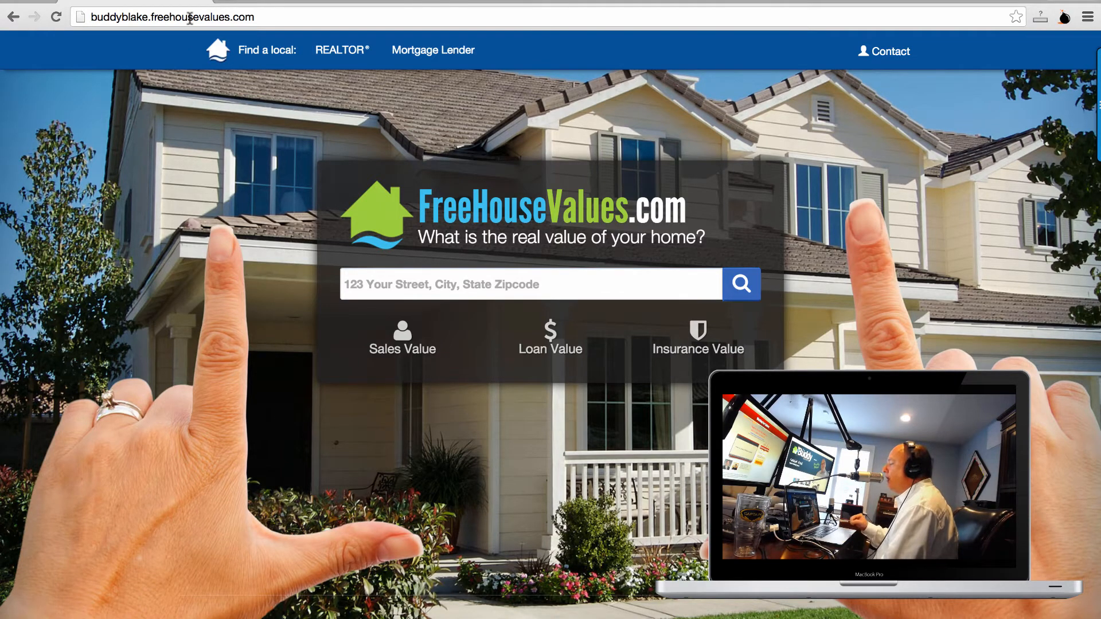
# Try to reach the FreeHouseValues login page with a mistyped freehousevlaues.com/login address.
pyautogui.click(277, 16)
pyautogui.write('freehosue')
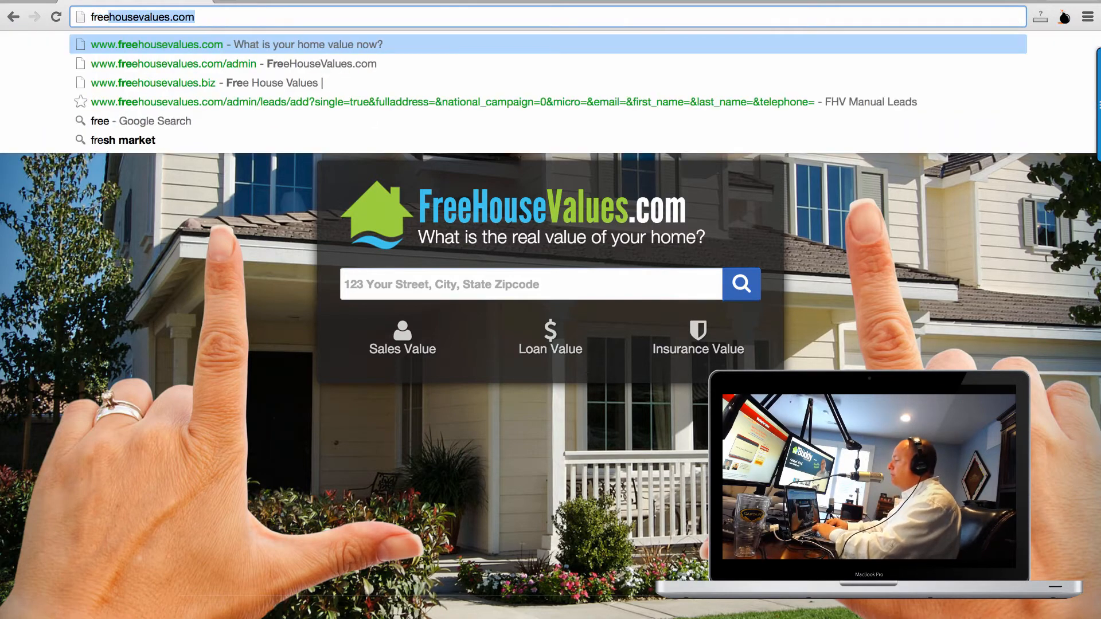
pyautogui.press('BackSpace')
pyautogui.press('BackSpace')
pyautogui.press('BackSpace')
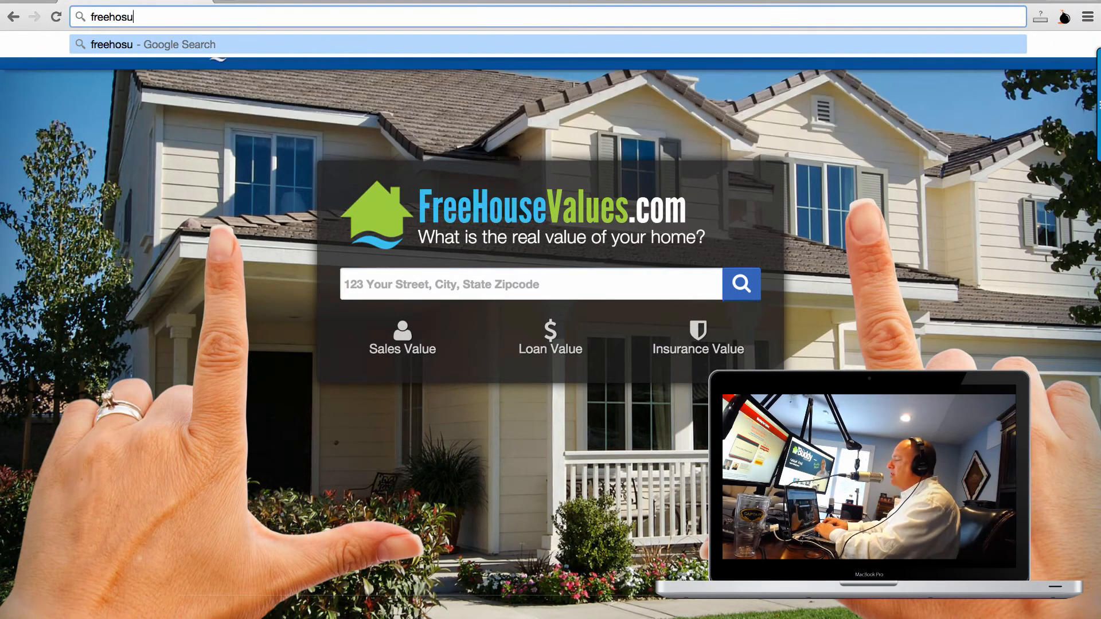
pyautogui.write('use.com')
pyautogui.press('BackSpace')
pyautogui.press('BackSpace')
pyautogui.press('BackSpace')
pyautogui.press('BackSpace')
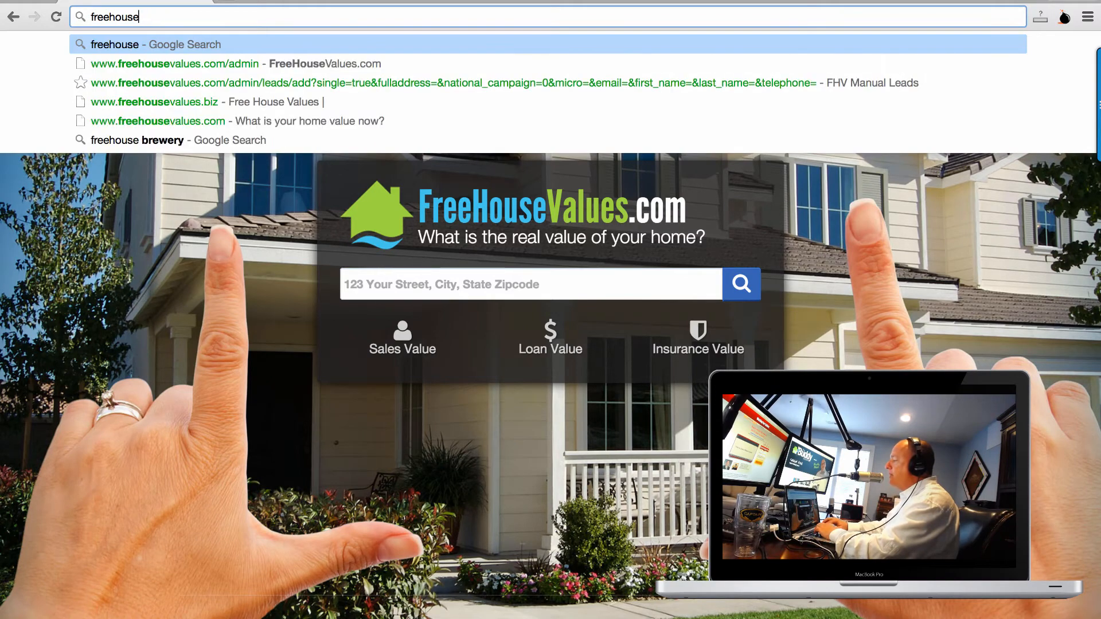
pyautogui.write('vlaues.com/')
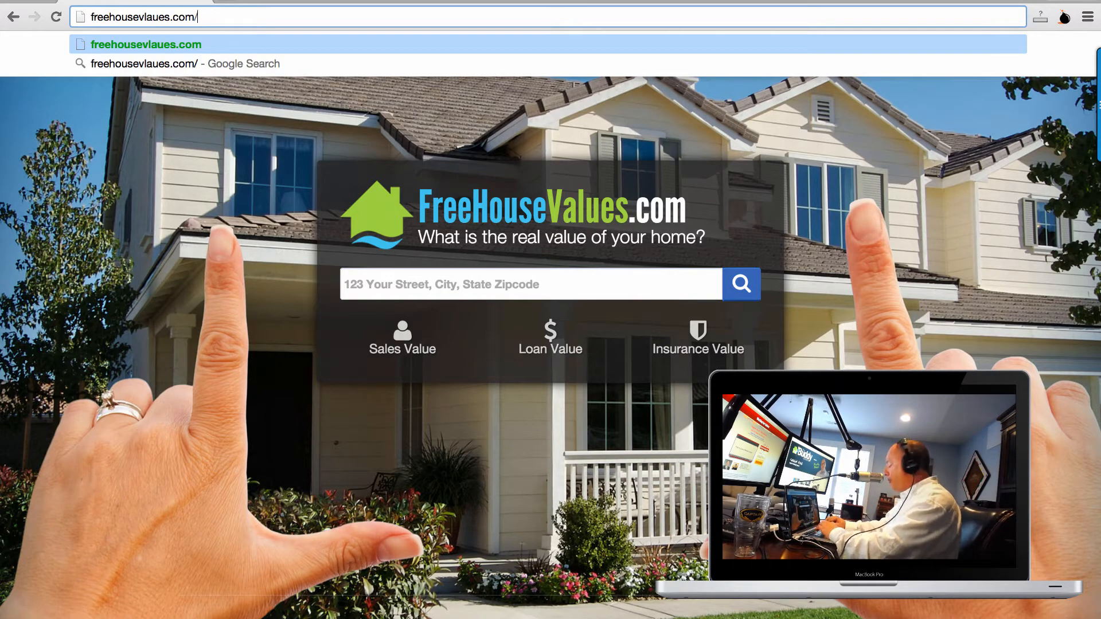
pyautogui.write('login')
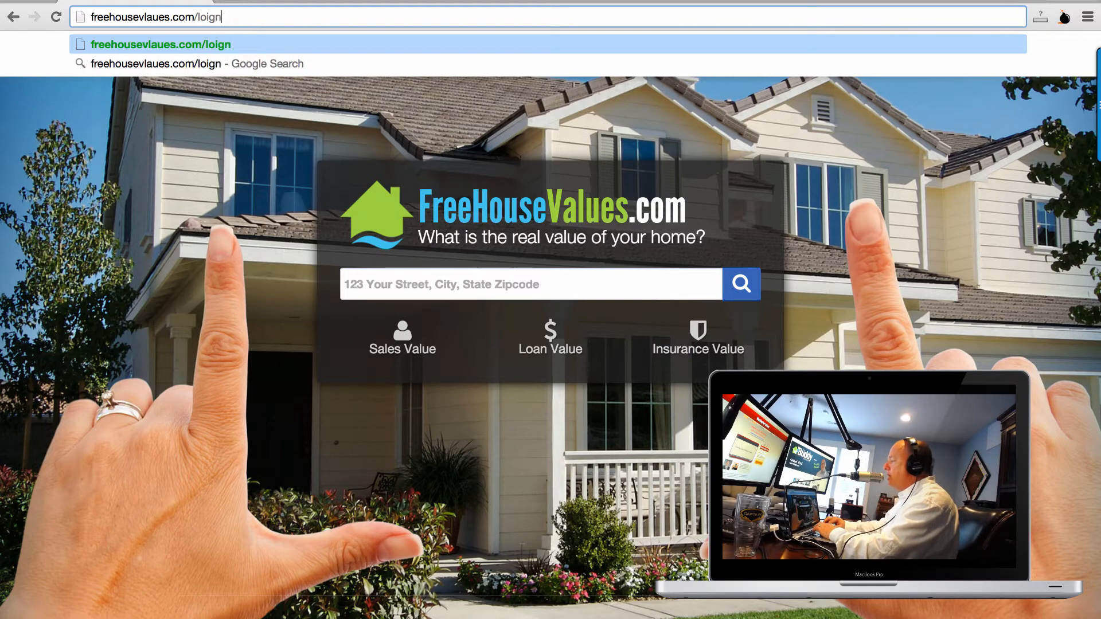
pyautogui.press('BackSpace')
pyautogui.press('BackSpace')
pyautogui.write('gin')
pyautogui.press('Return')
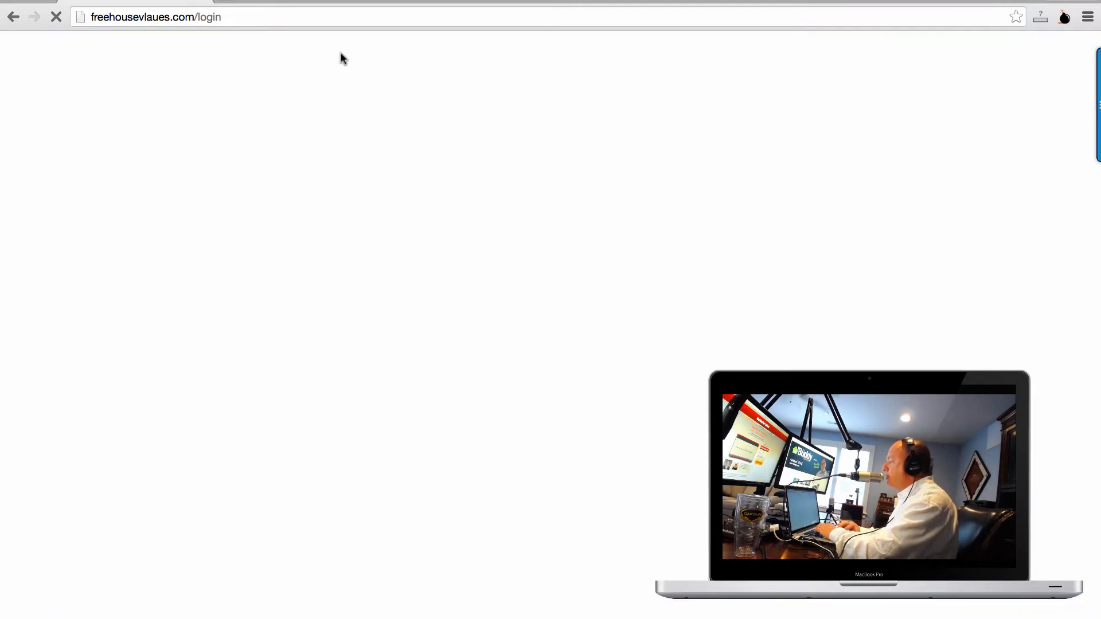
# Load freehousevalues.com/auth/login to reach the Account Login page.
pyautogui.click(290, 17)
pyautogui.write('freehousevlaues.com')
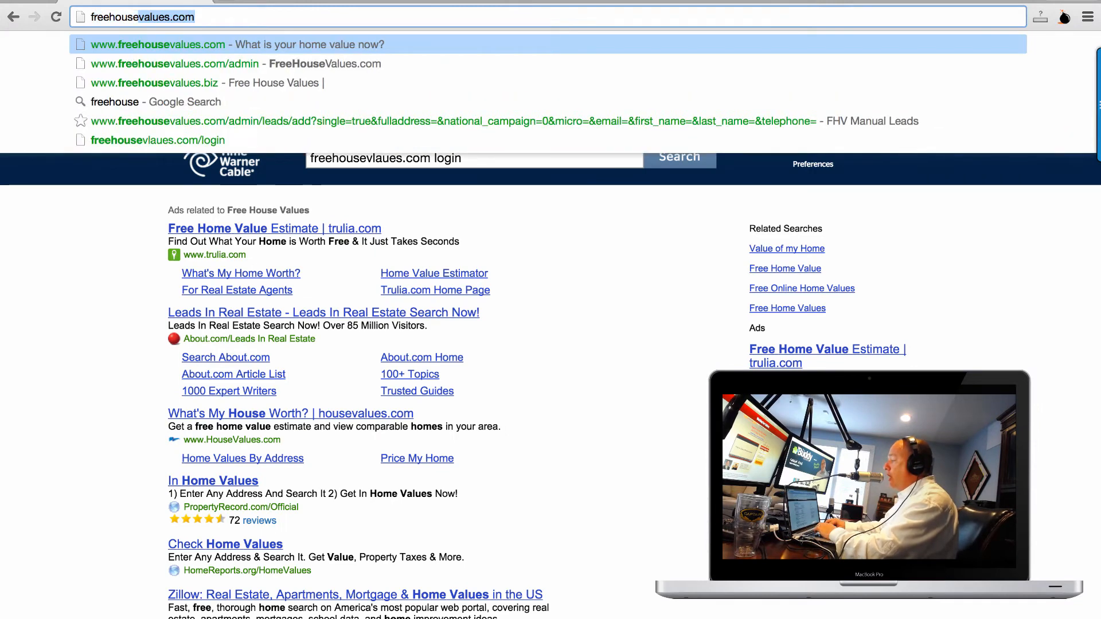
pyautogui.write('.com/lg')
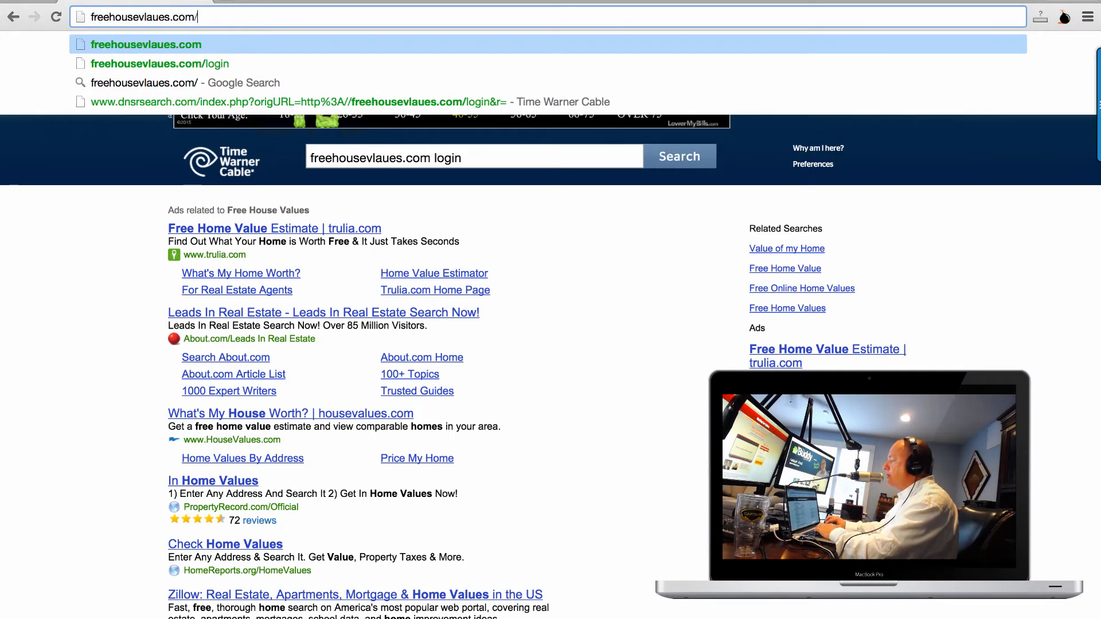
pyautogui.press('BackSpace')
pyautogui.press('BackSpace')
pyautogui.press('BackSpace')
pyautogui.press('BackSpace')
pyautogui.press('BackSpace')
pyautogui.press('BackSpace')
pyautogui.press('BackSpace')
pyautogui.press('BackSpace')
pyautogui.press('BackSpace')
pyautogui.press('BackSpace')
pyautogui.press('BackSpace')
pyautogui.press('BackSpace')
pyautogui.press('BackSpace')
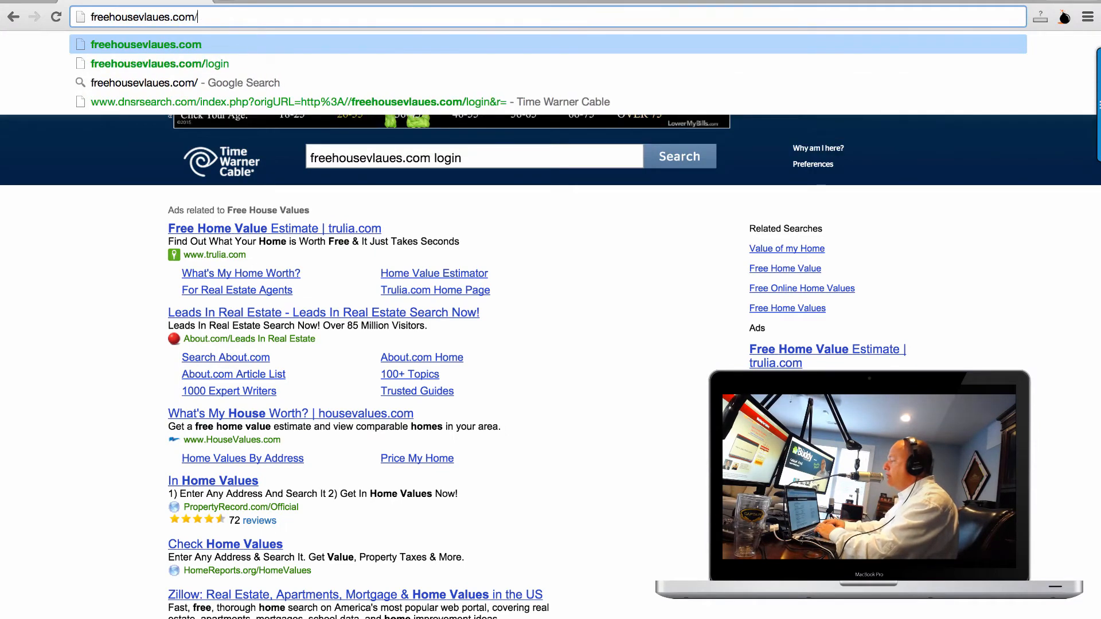
pyautogui.write('valu')
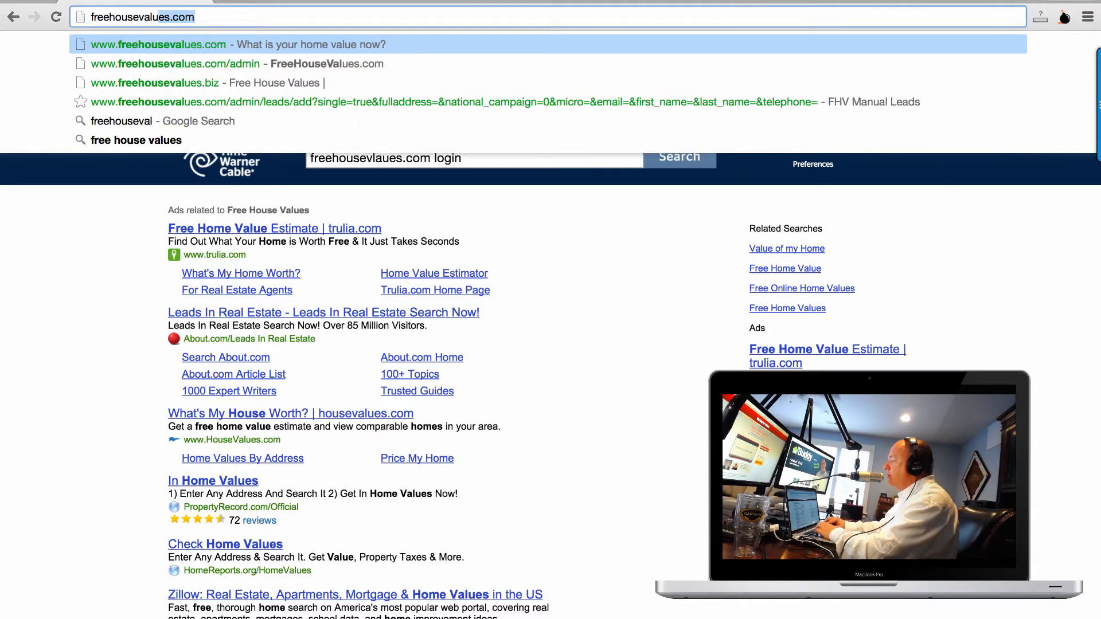
pyautogui.write('es.com/auth/login')
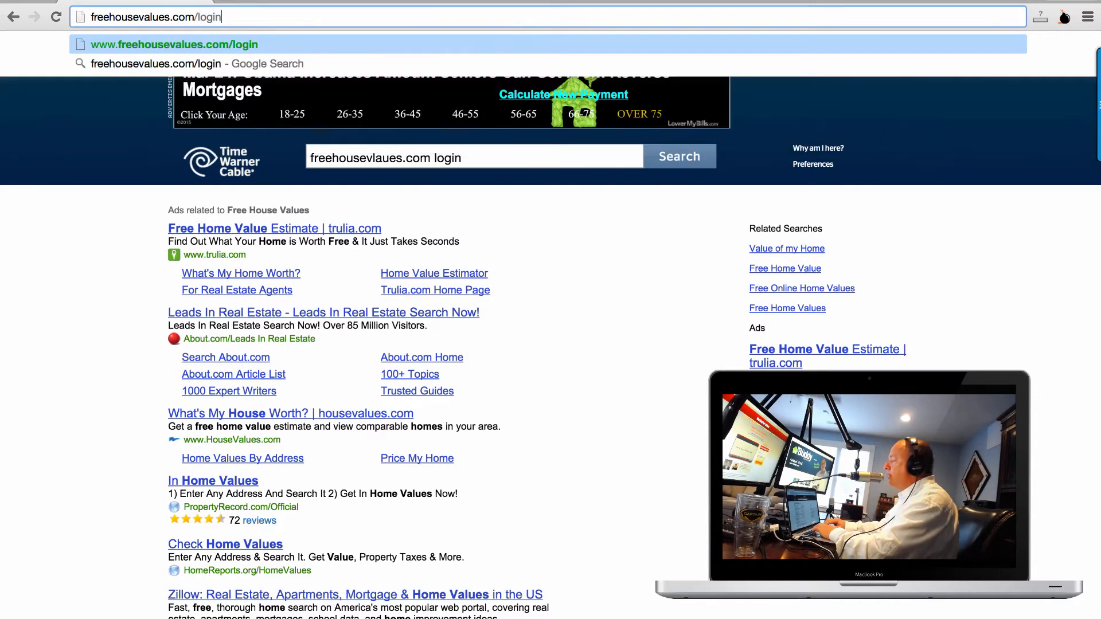
pyautogui.press('Return')
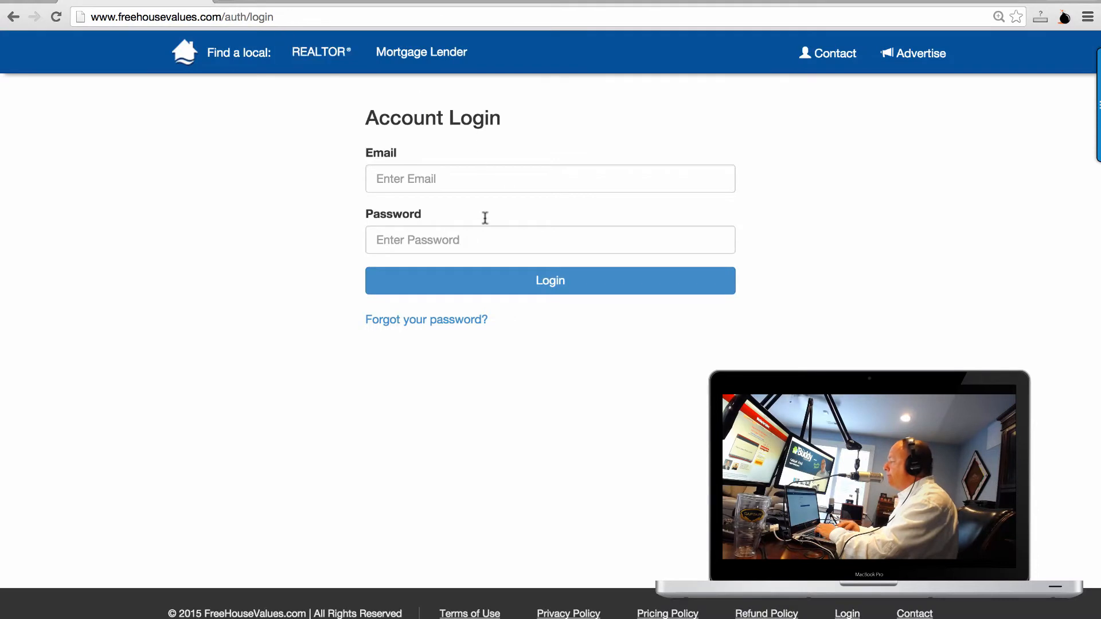
# Enter the account email and password and submit the login.
pyautogui.click(485, 184)
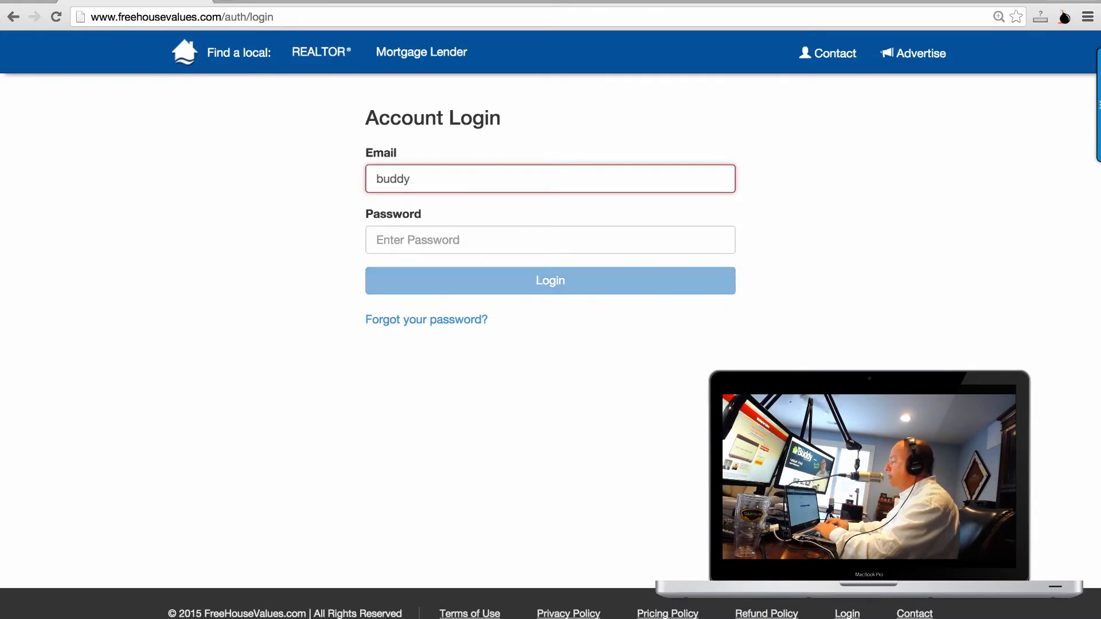
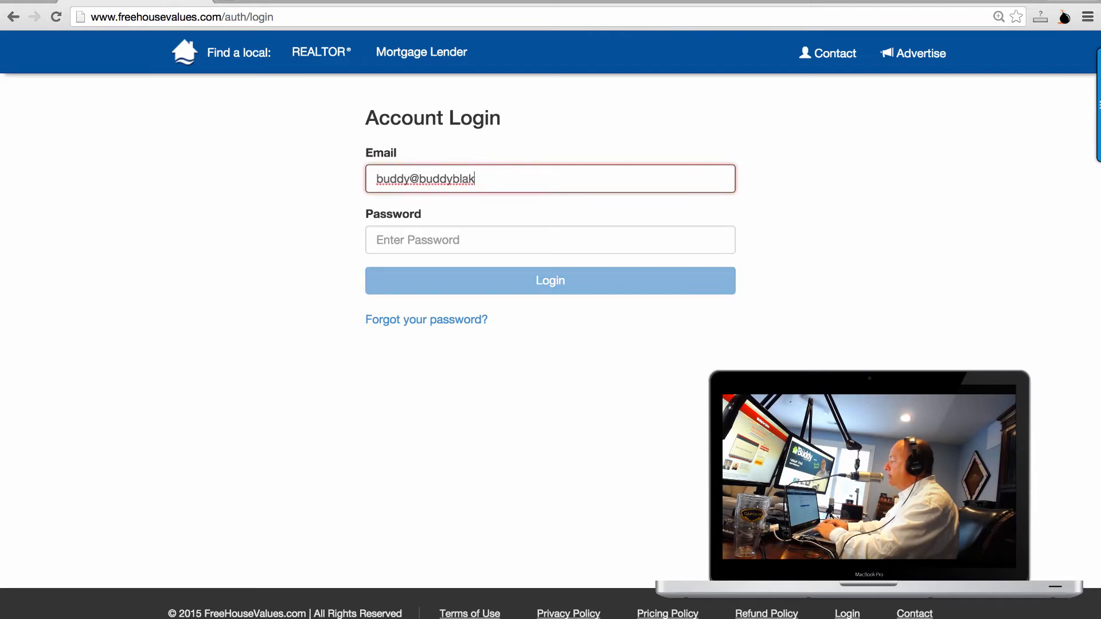
pyautogui.press('Tab')
pyautogui.write('••••••')
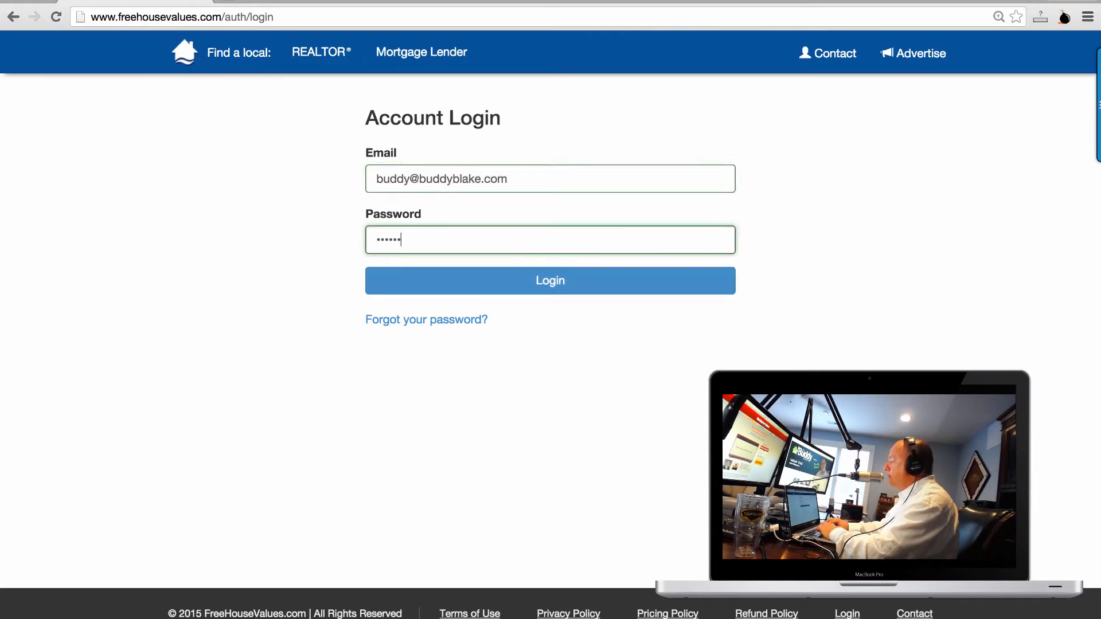
pyautogui.write('•••••••')
pyautogui.press('Return')
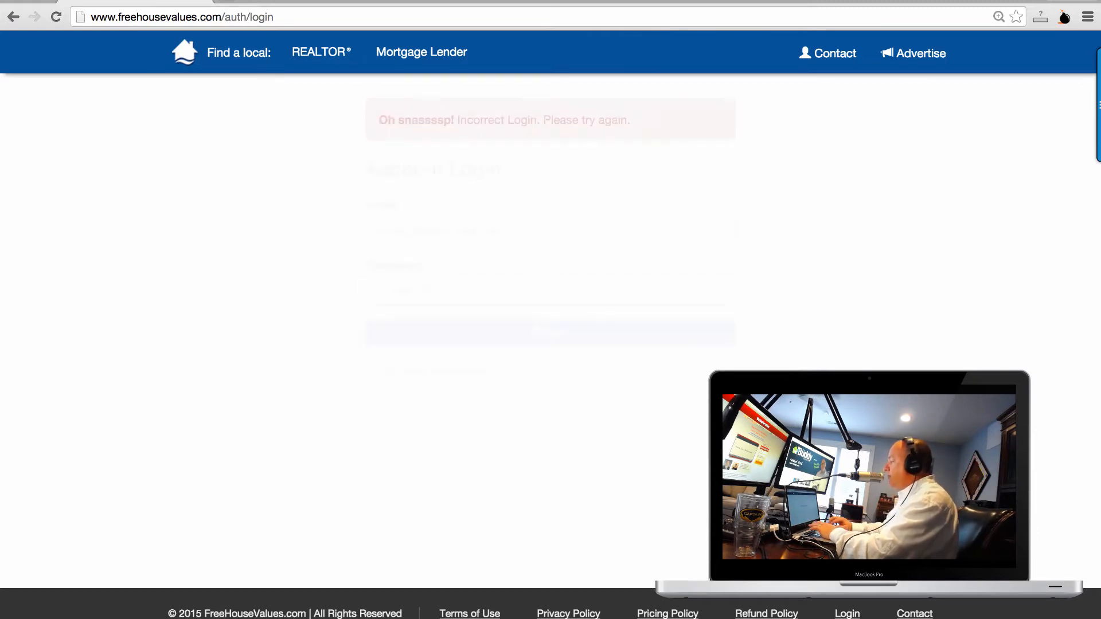
# Retype the password after the rejected attempt and log in again.
pyautogui.doubleClick(490, 285)
pyautogui.write('•')
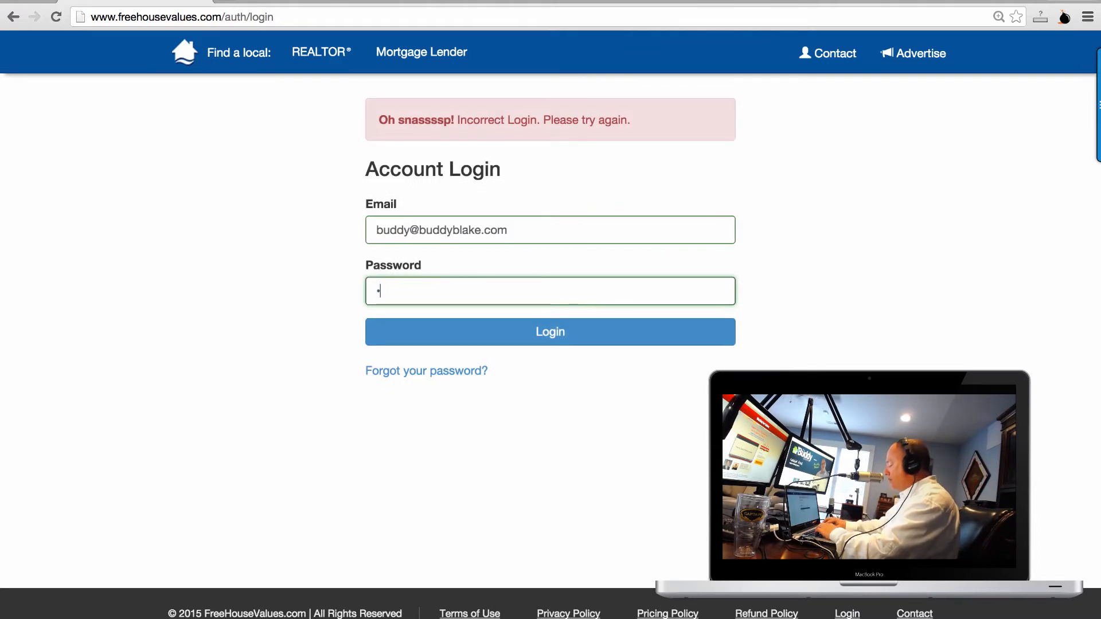
pyautogui.write('•••••••••••')
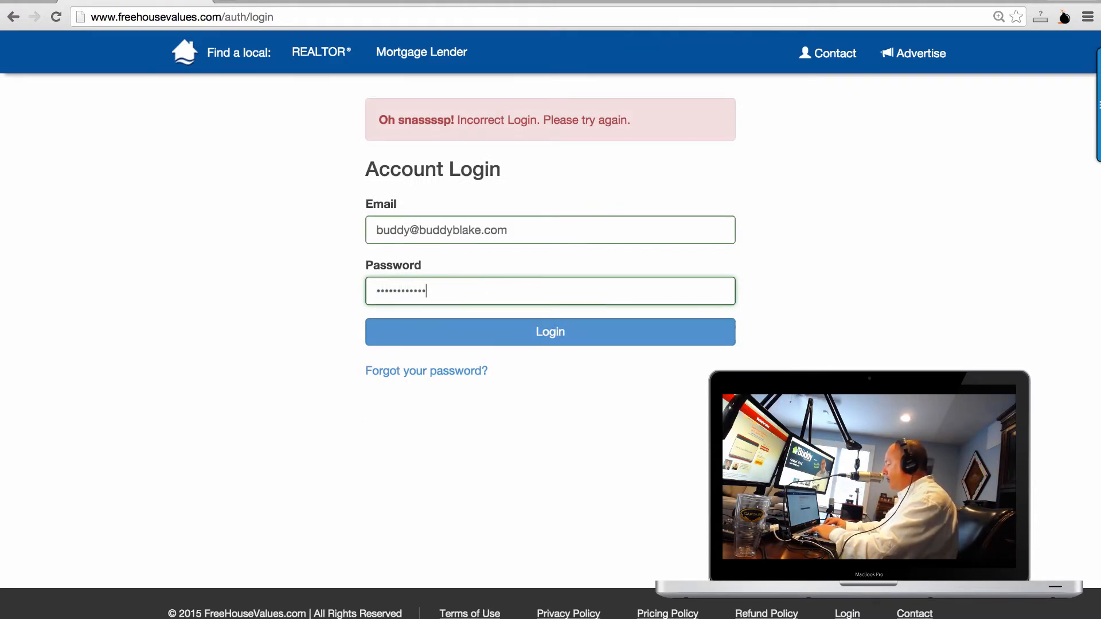
pyautogui.press('Return')
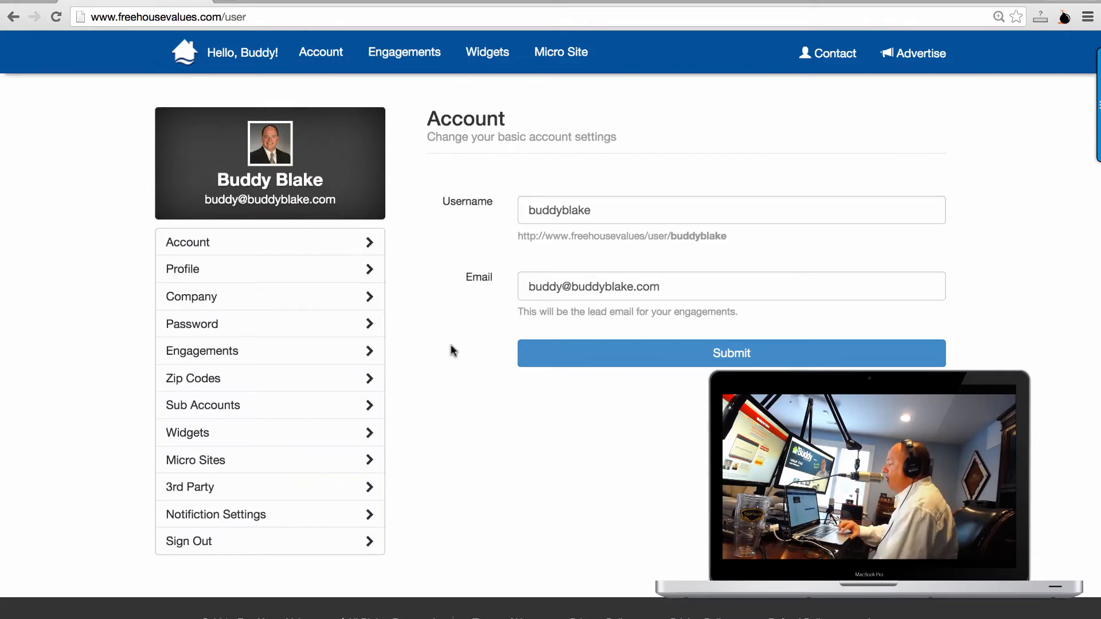
# Scroll through the Widgets table, then switch to the Micro Sites list of 8 sites.
pyautogui.scroll(-3, 307, 400)
pyautogui.moveTo(307, 402)
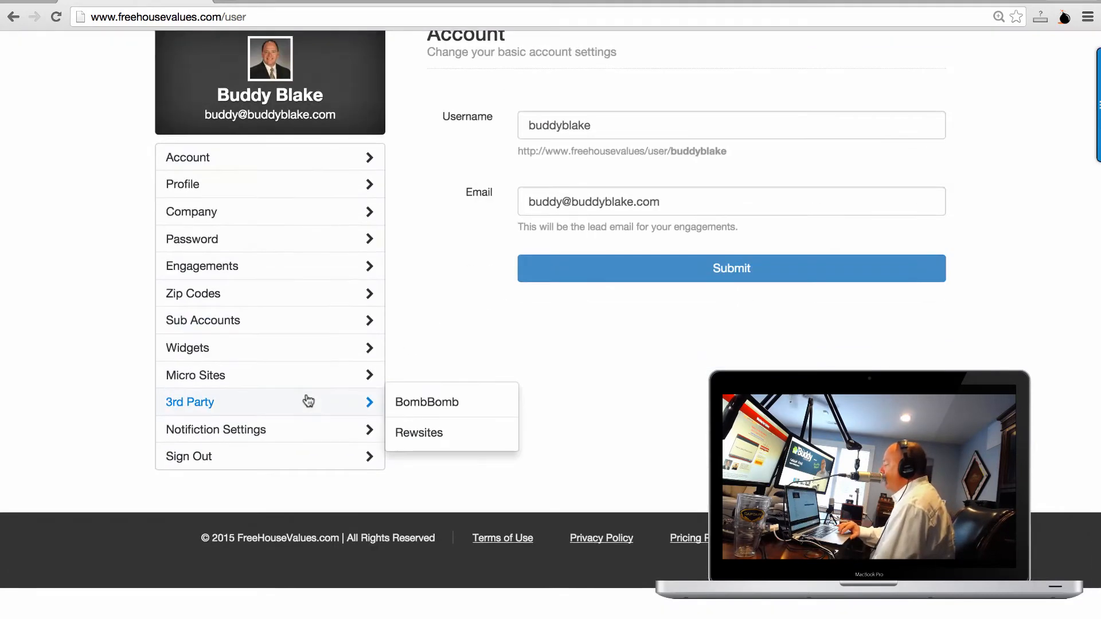
pyautogui.click(223, 351)
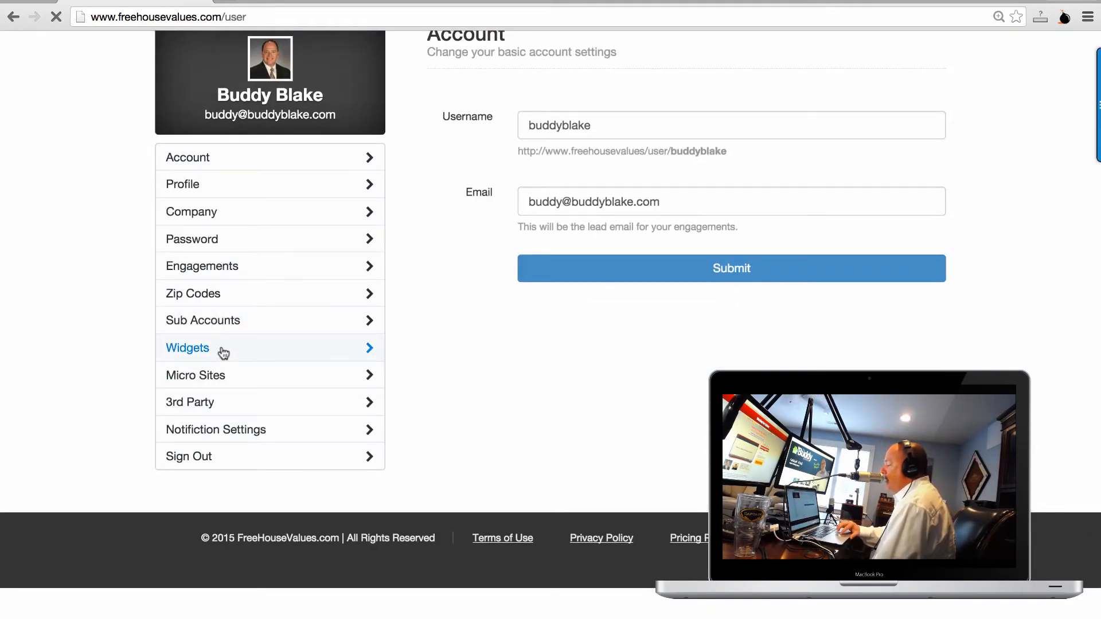
pyautogui.scroll(-3, 643, 386)
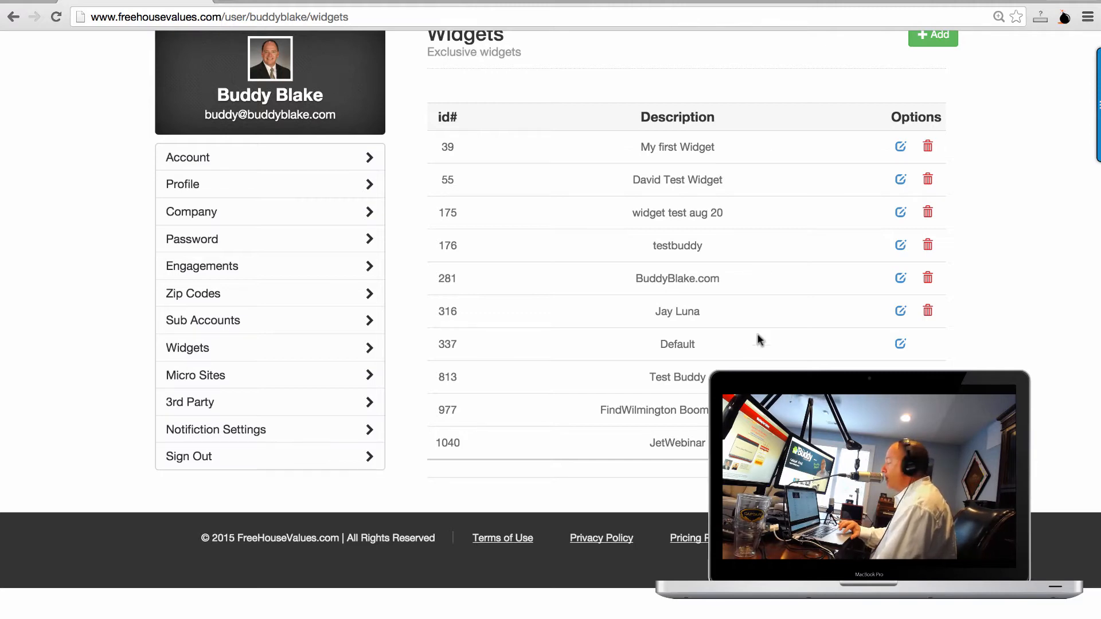
pyautogui.scroll(3, 660, 224)
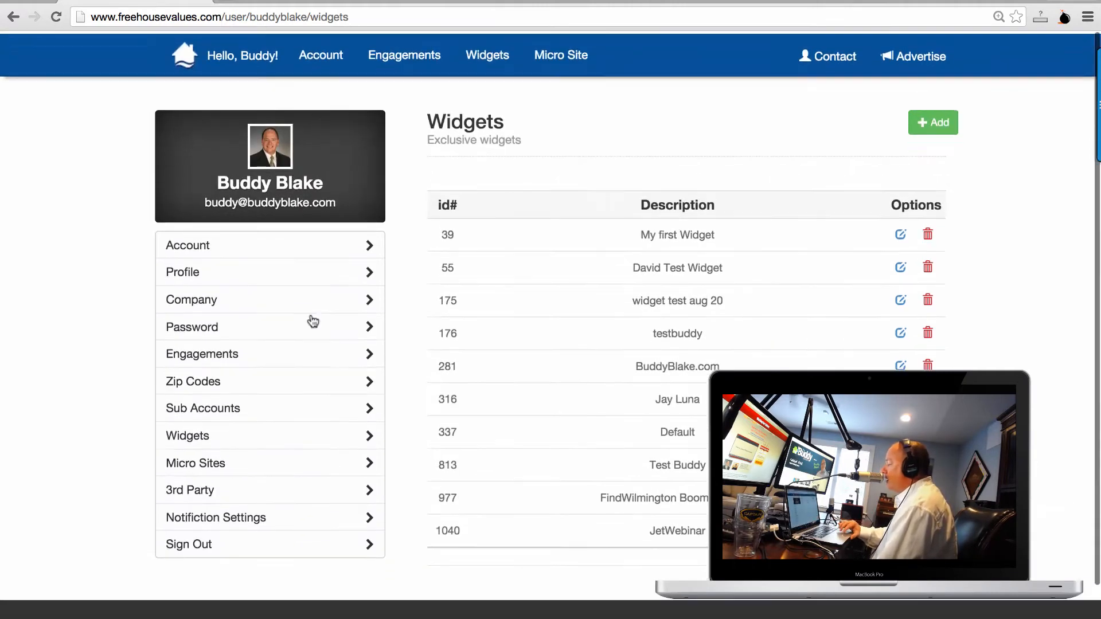
pyautogui.click(208, 462)
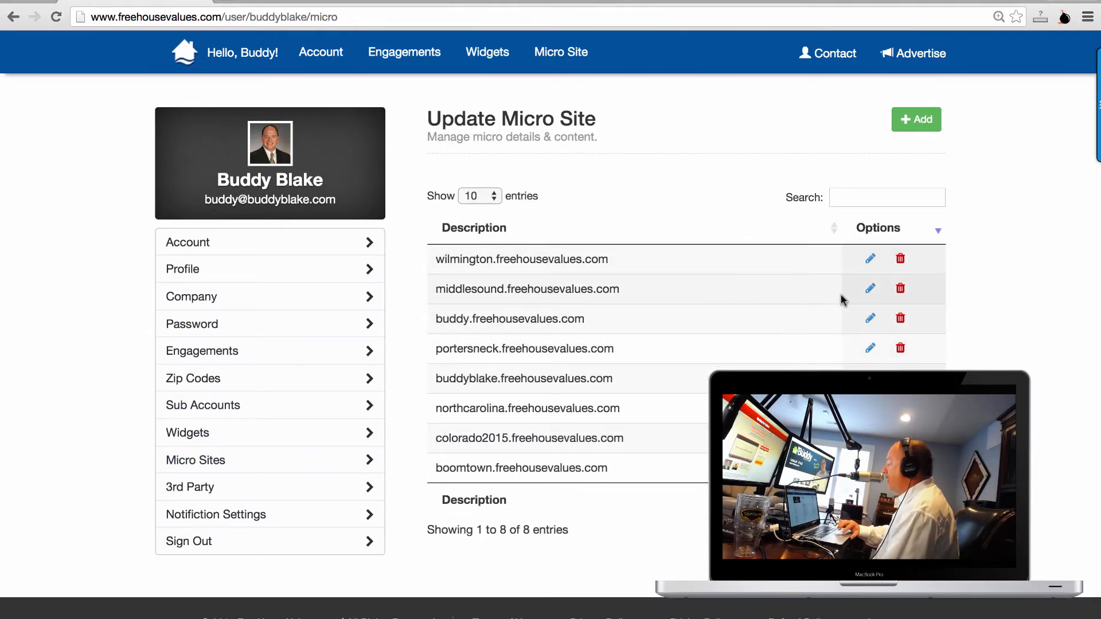
# Highlight the middlesound.freehousevalues.com address in the list and paste it into the address bar to load it.
pyautogui.moveTo(635, 290); pyautogui.dragTo(423, 289)
pyautogui.click(516, 287)
pyautogui.moveTo(628, 291); pyautogui.dragTo(438, 290)
pyautogui.hotkey('ctrl', 'c')
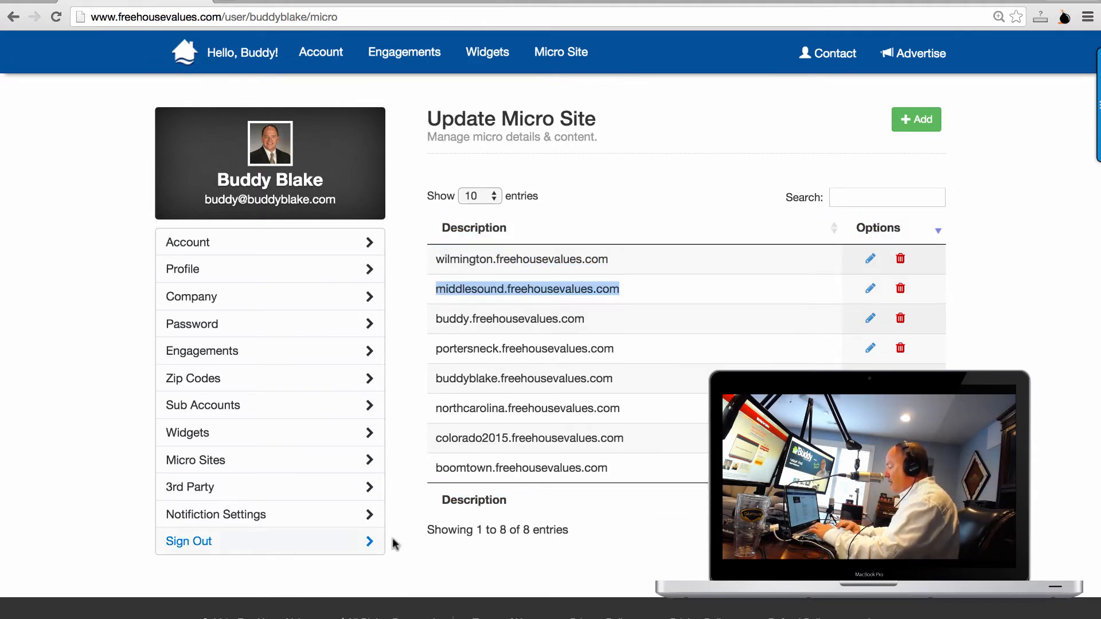
pyautogui.click(438, 17)
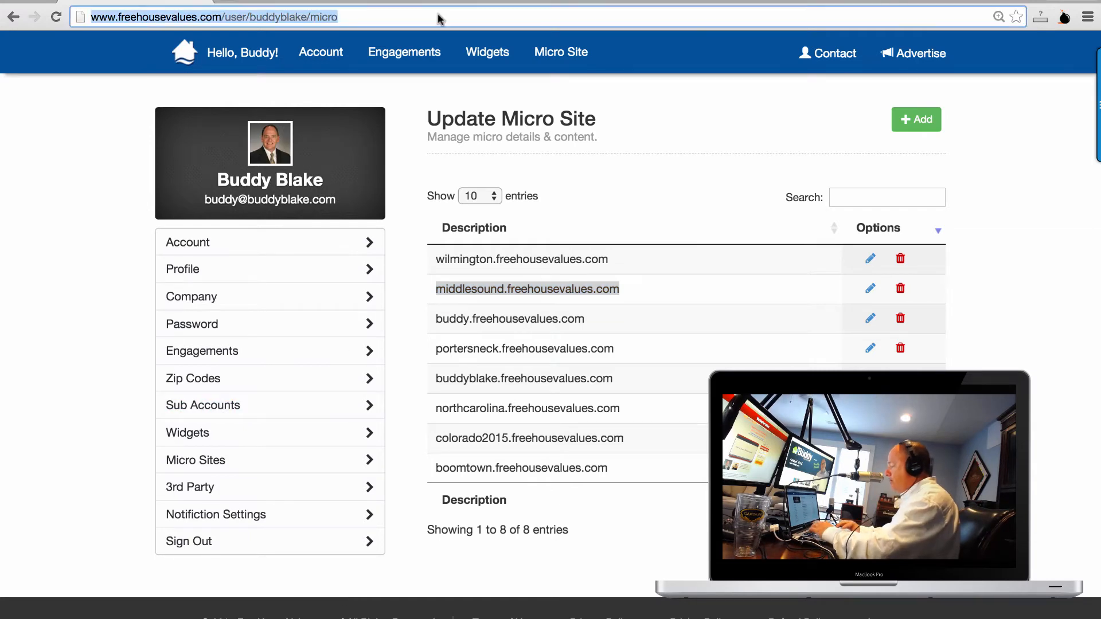
pyautogui.hotkey('ctrl', 'v')
pyautogui.press('Return')
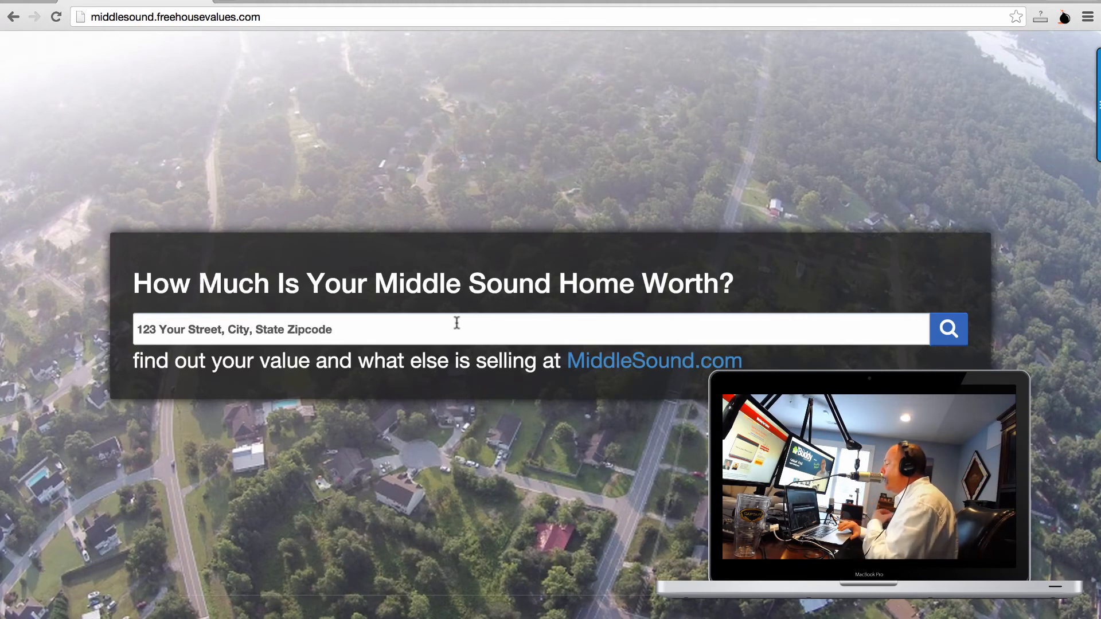
# Visit the linked MiddleSound.com site, return to the micro site, then enter wilmingtonvalues.com as the next address.
pyautogui.click(672, 368)
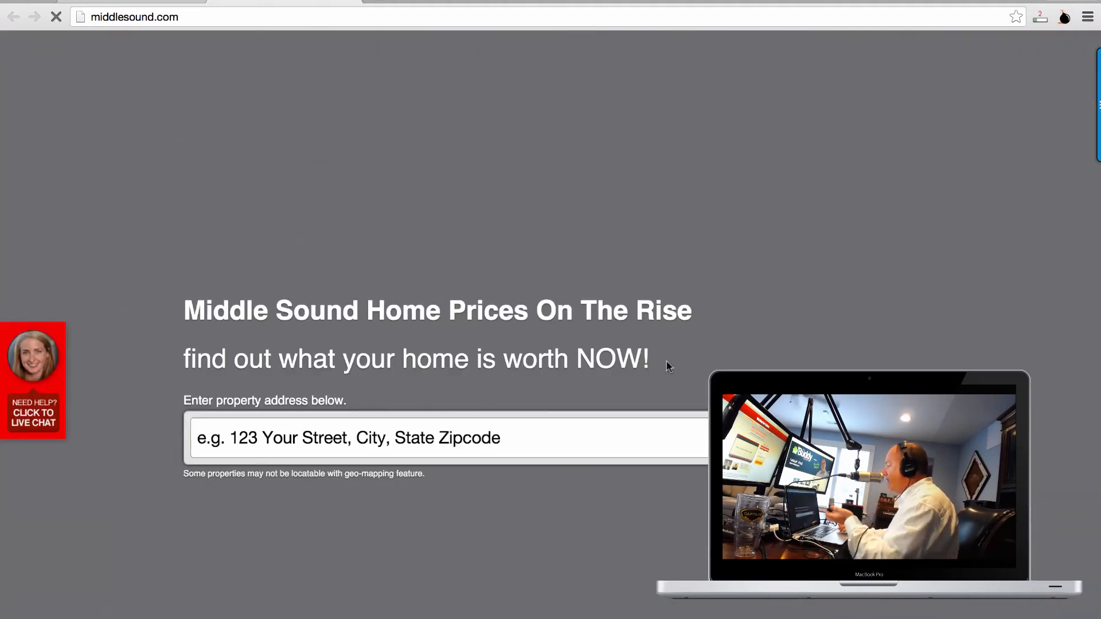
pyautogui.click(627, 422)
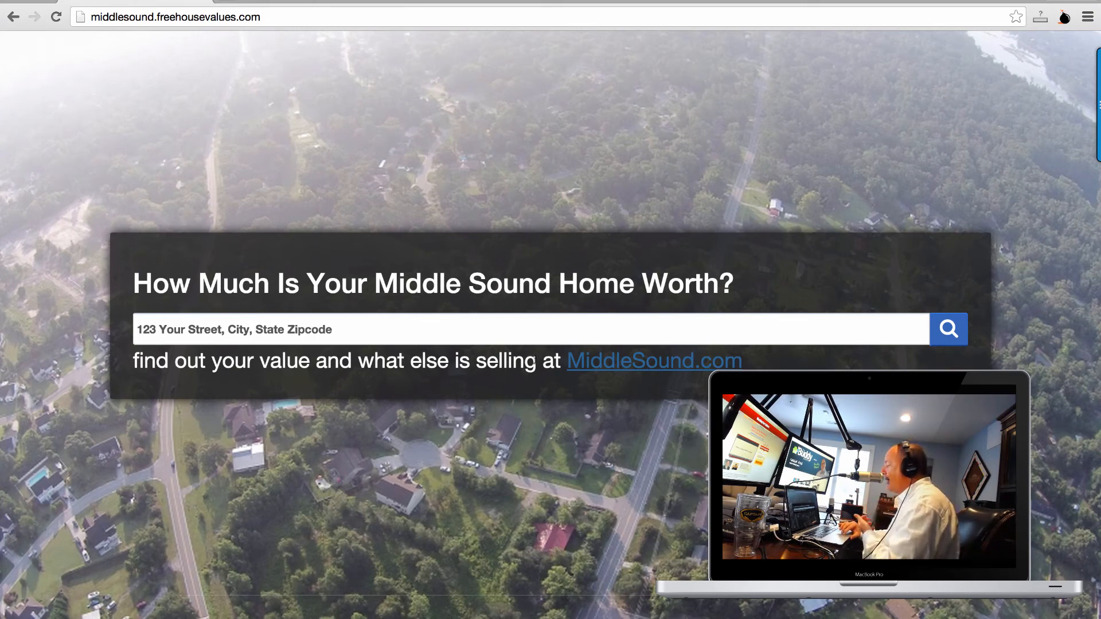
pyautogui.click(530, 319)
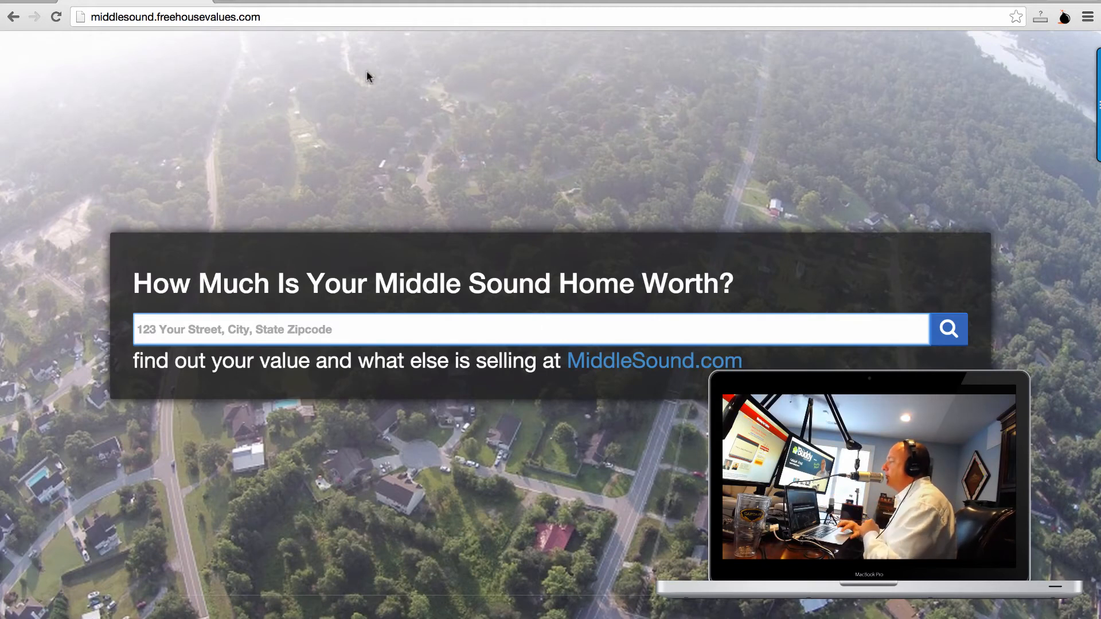
pyautogui.click(377, 19)
pyautogui.write('wilmingtonvalues.com')
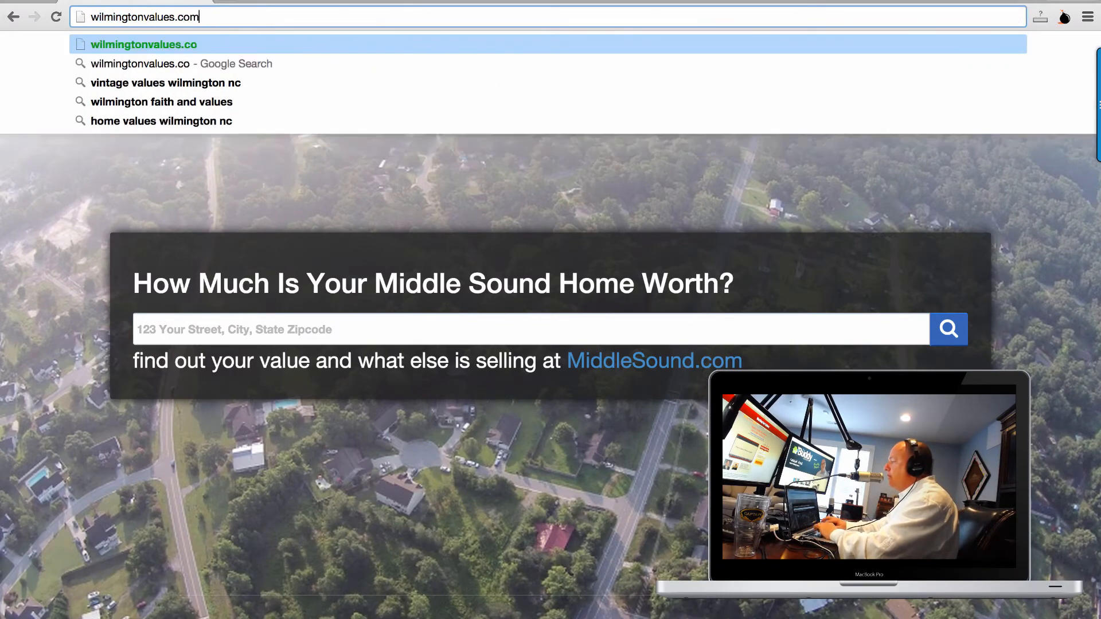
pyautogui.press('Return')
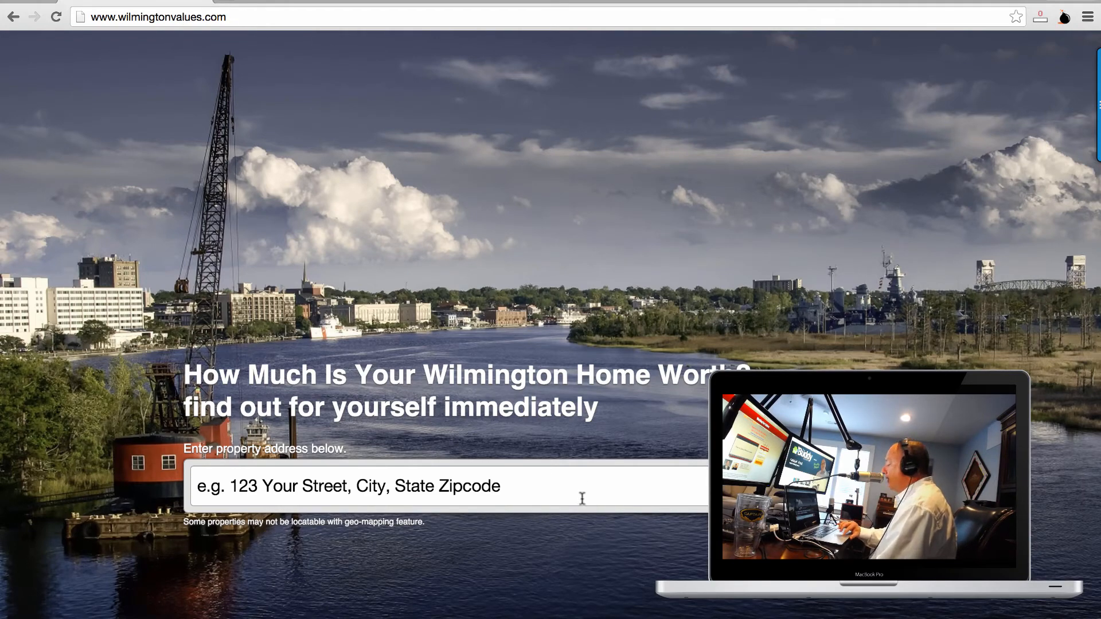
pyautogui.scroll(-1, 582, 499)
pyautogui.scroll(1, 583, 497)
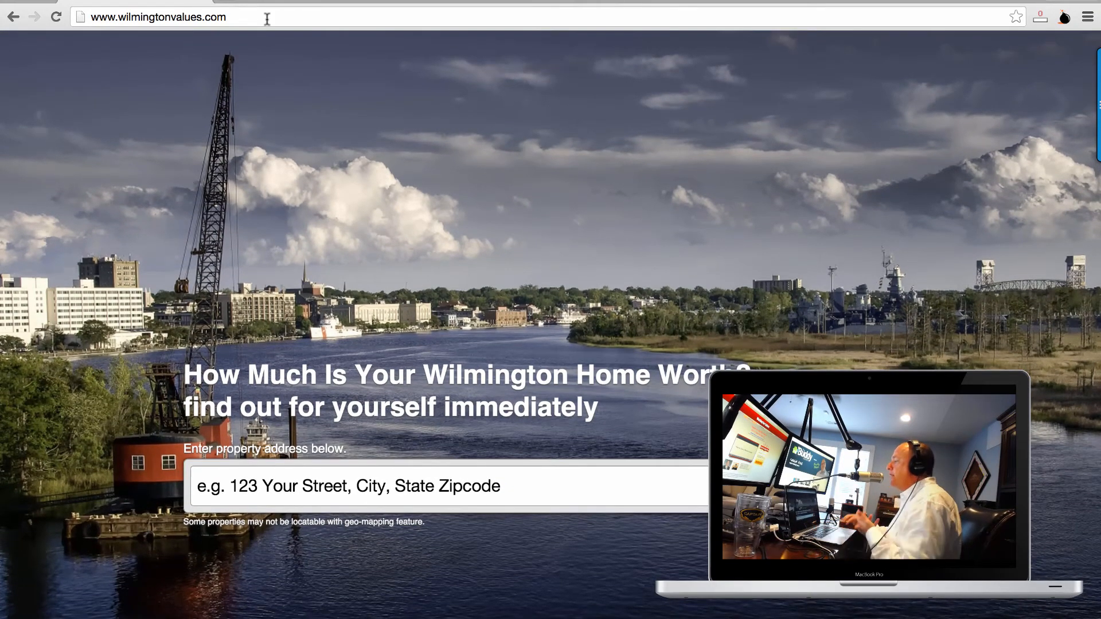
pyautogui.click(10, 18)
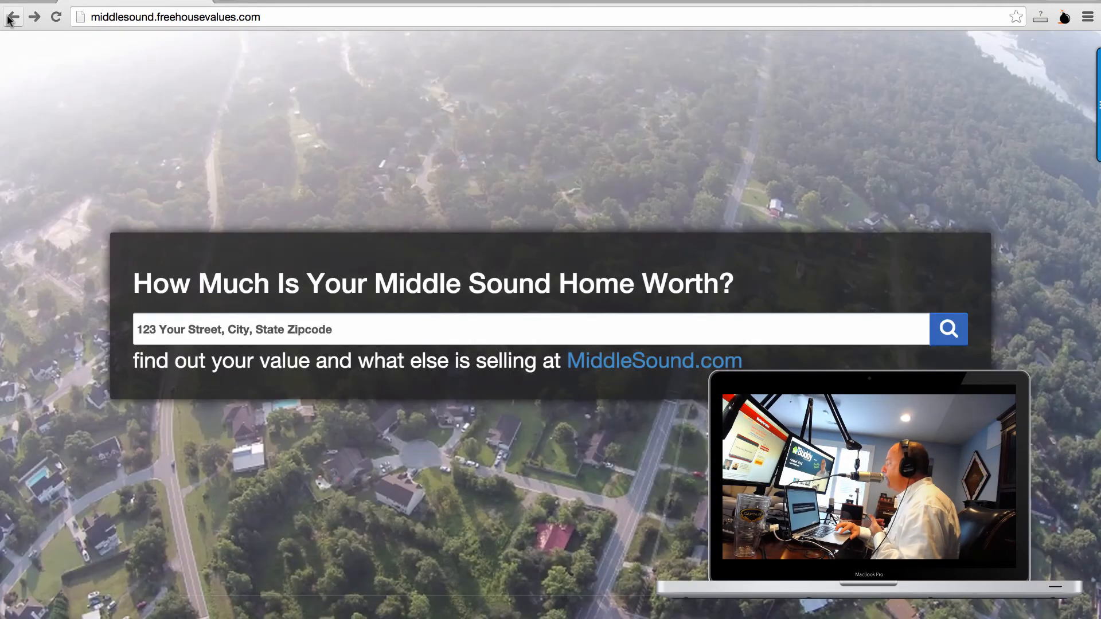
# Return to the agent dashboard and open View Engagements from the Engagements menu.
pyautogui.click(11, 18)
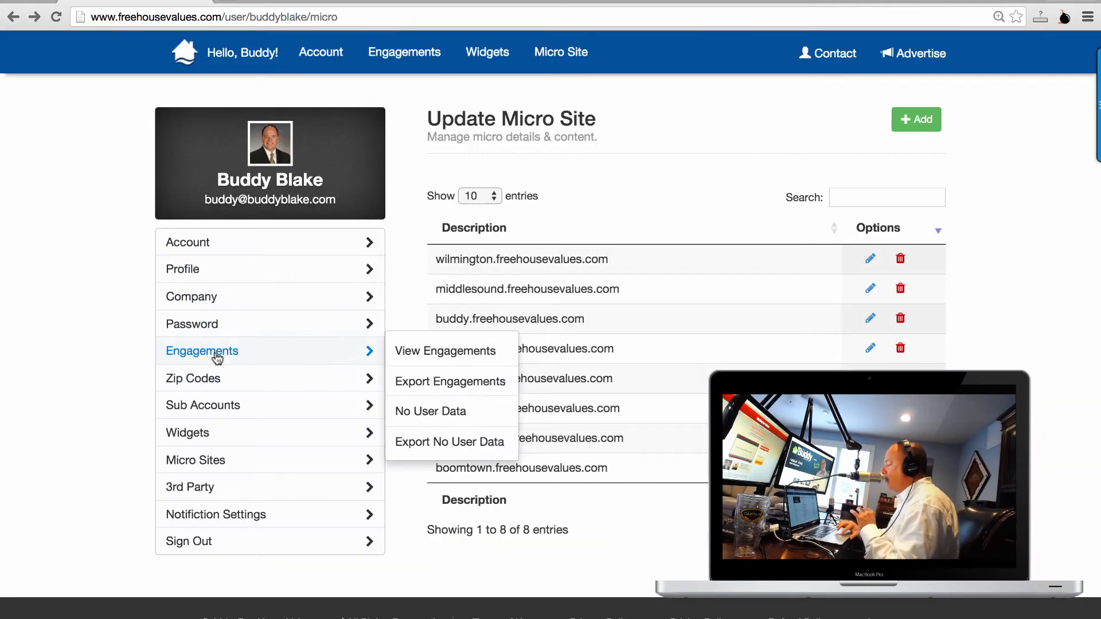
pyautogui.moveTo(351, 356)
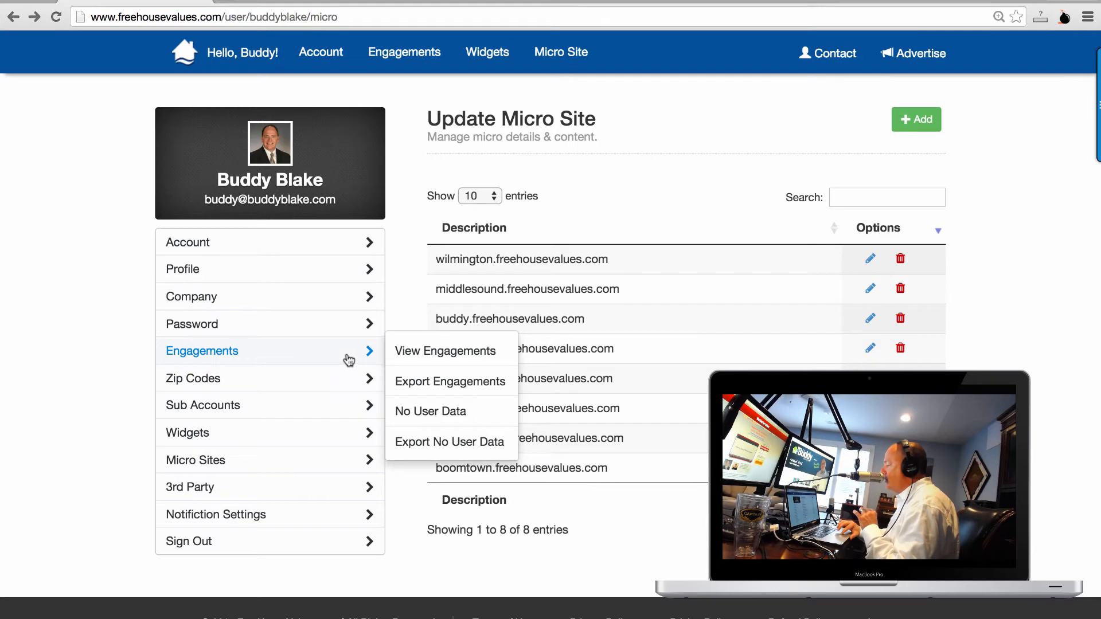
pyautogui.click(449, 357)
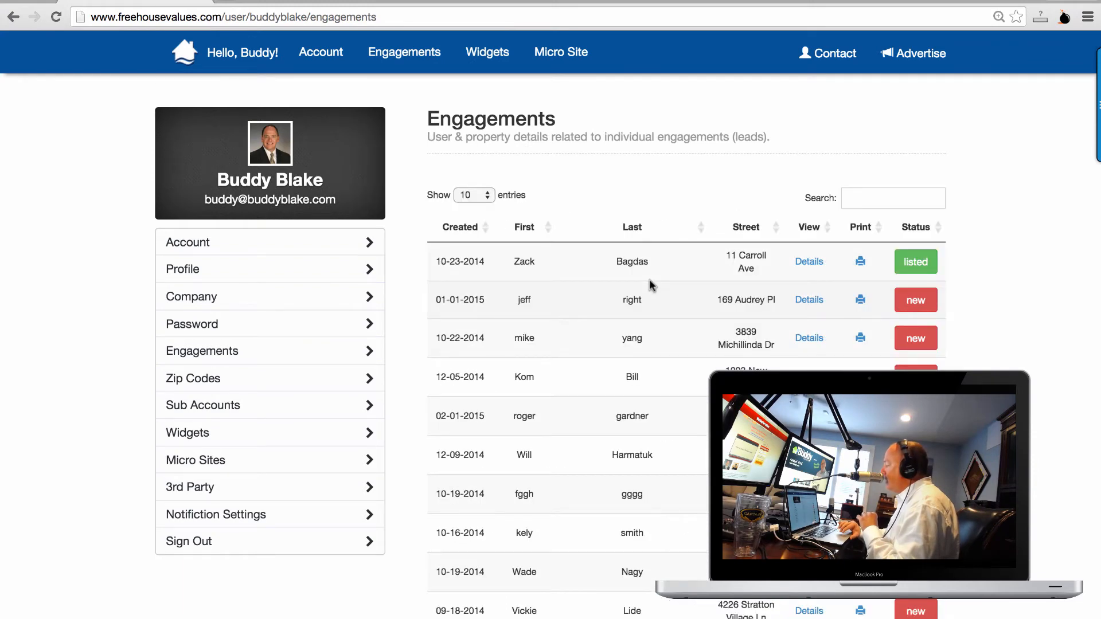
# Open the No User Data records, listed newest first with geo city and state.
pyautogui.scroll(-2, 651, 284)
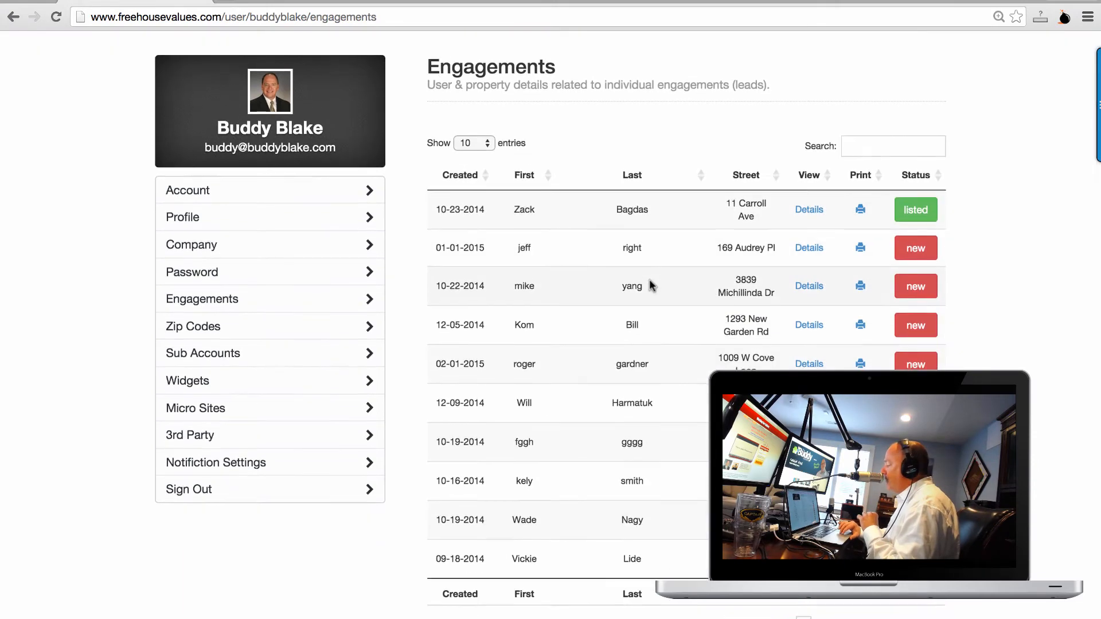
pyautogui.scroll(-3, 650, 284)
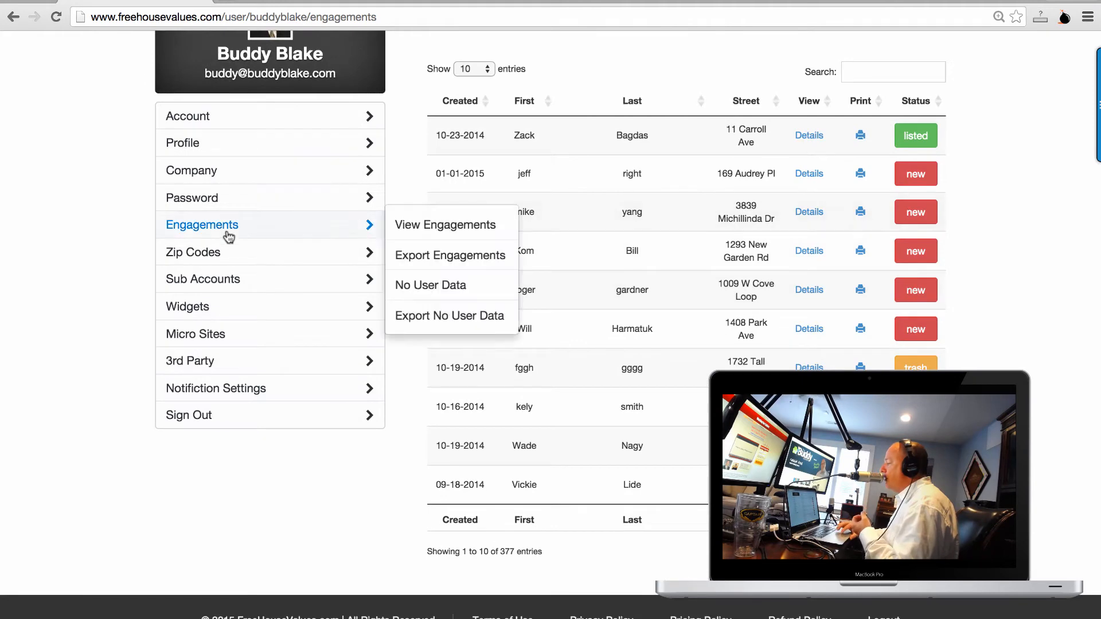
pyautogui.moveTo(386, 236)
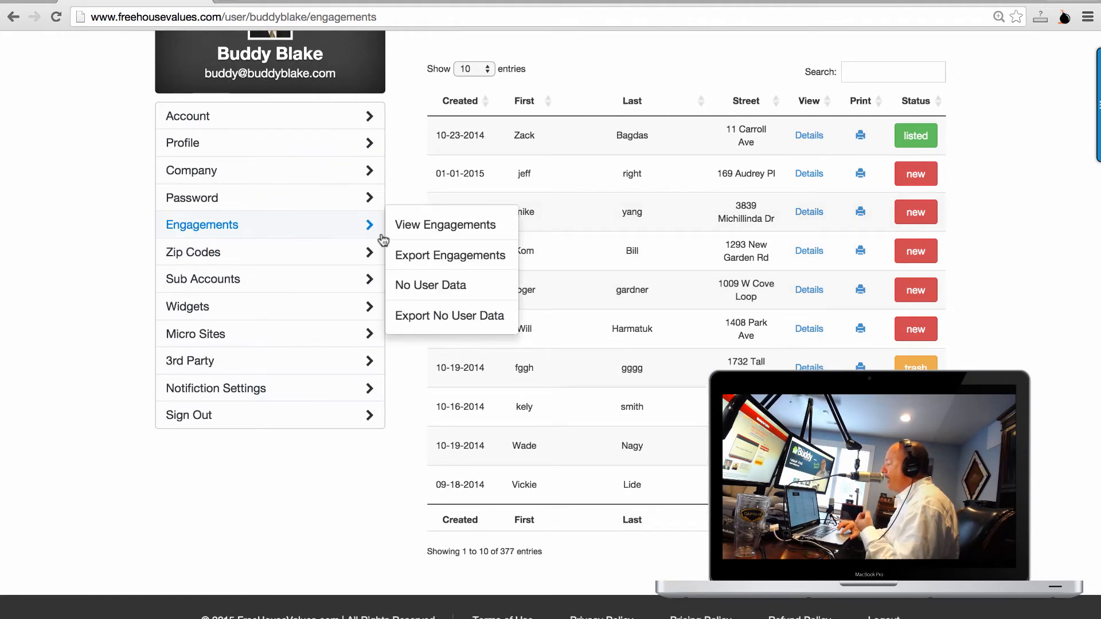
pyautogui.click(404, 287)
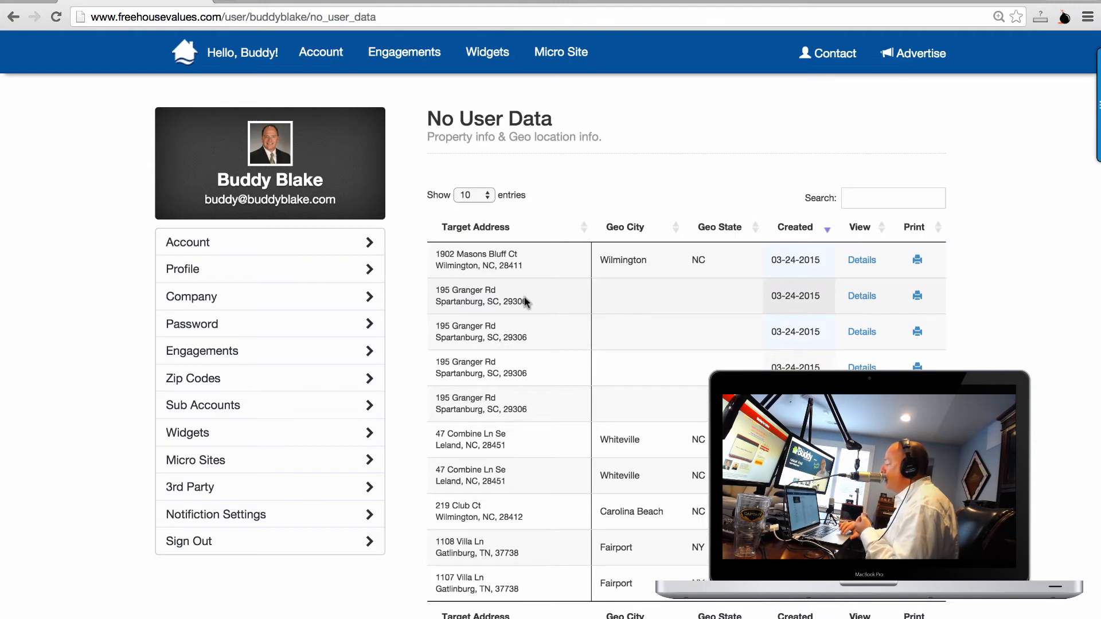
# Open the Details of the first No User Data lead and scroll to Property Value.
pyautogui.click(861, 263)
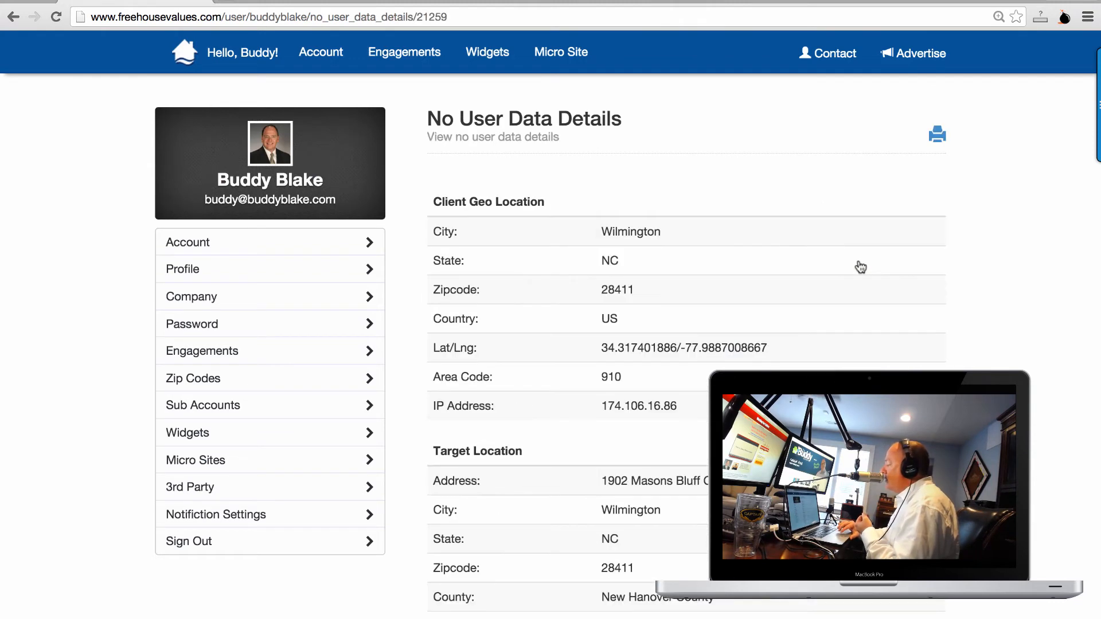
pyautogui.scroll(-4, 768, 330)
pyautogui.scroll(2, 767, 328)
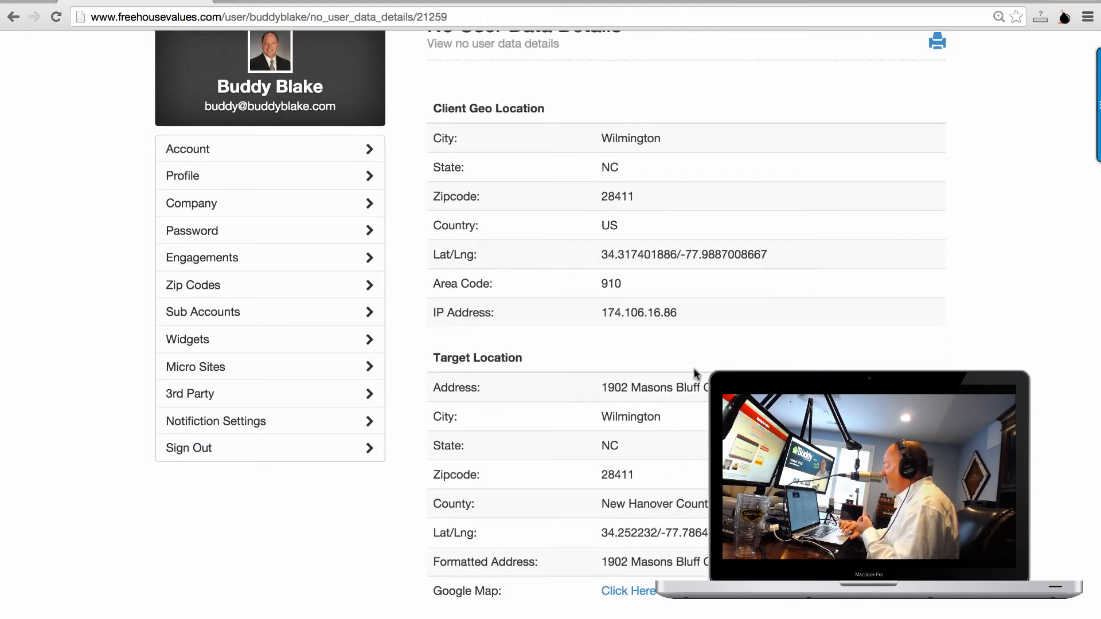
pyautogui.scroll(-3, 693, 253)
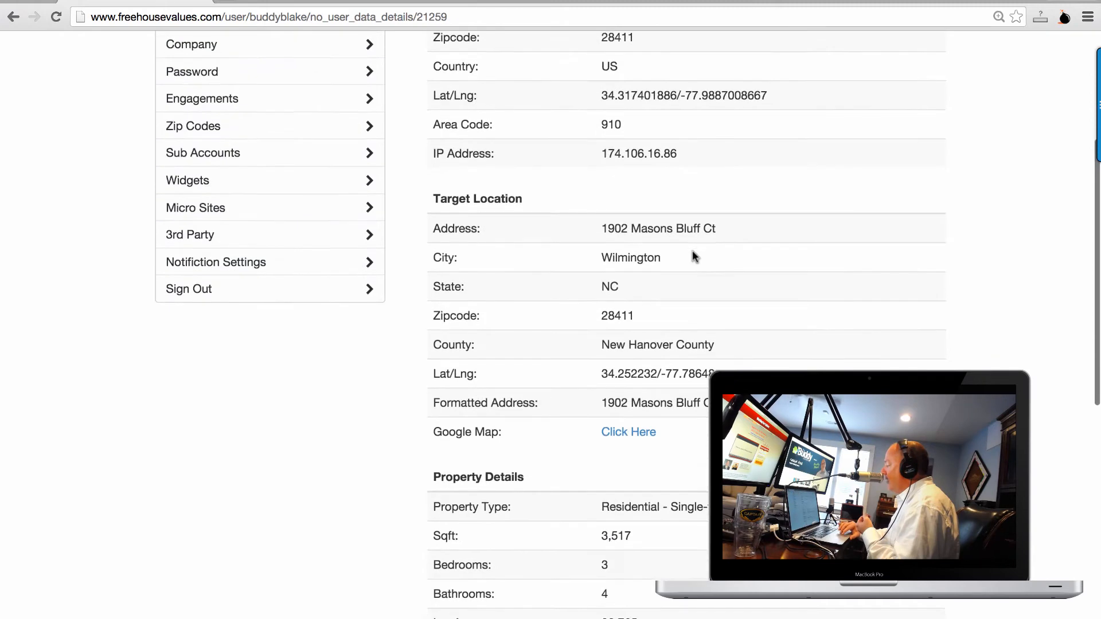
pyautogui.scroll(-4, 692, 251)
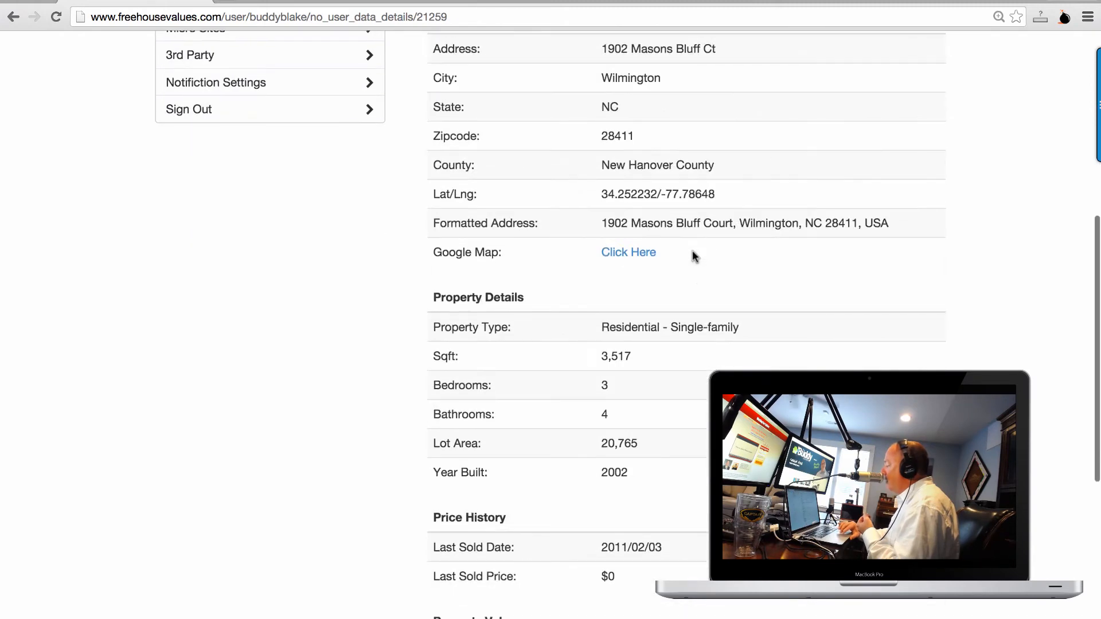
pyautogui.scroll(-9, 693, 252)
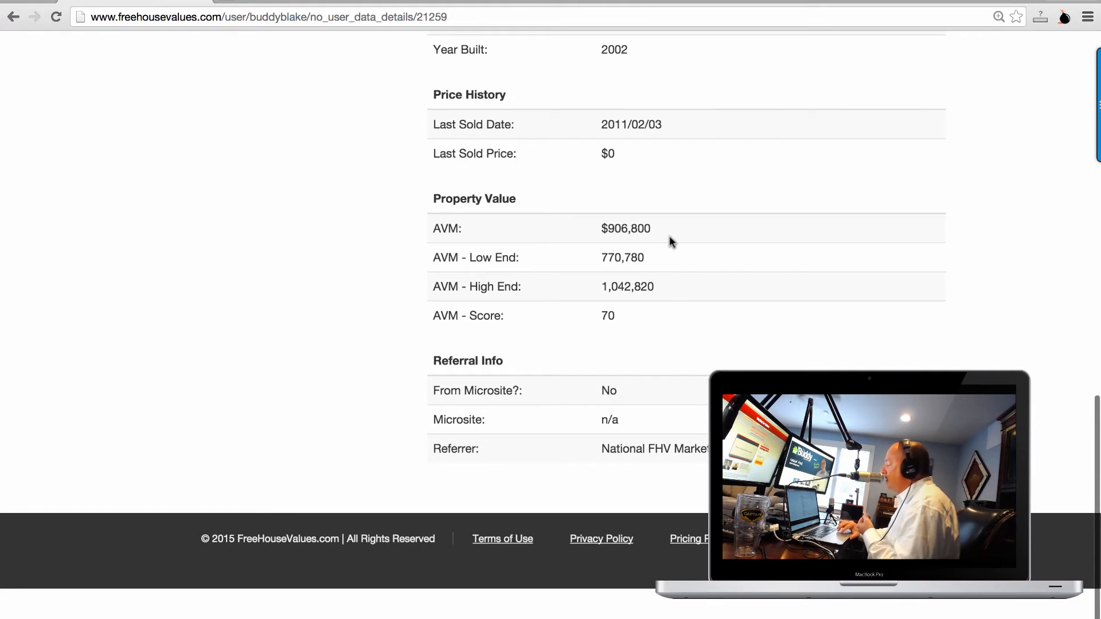
# Highlight the lead's AVM estimate of $906,800.
pyautogui.moveTo(654, 230); pyautogui.dragTo(600, 228)
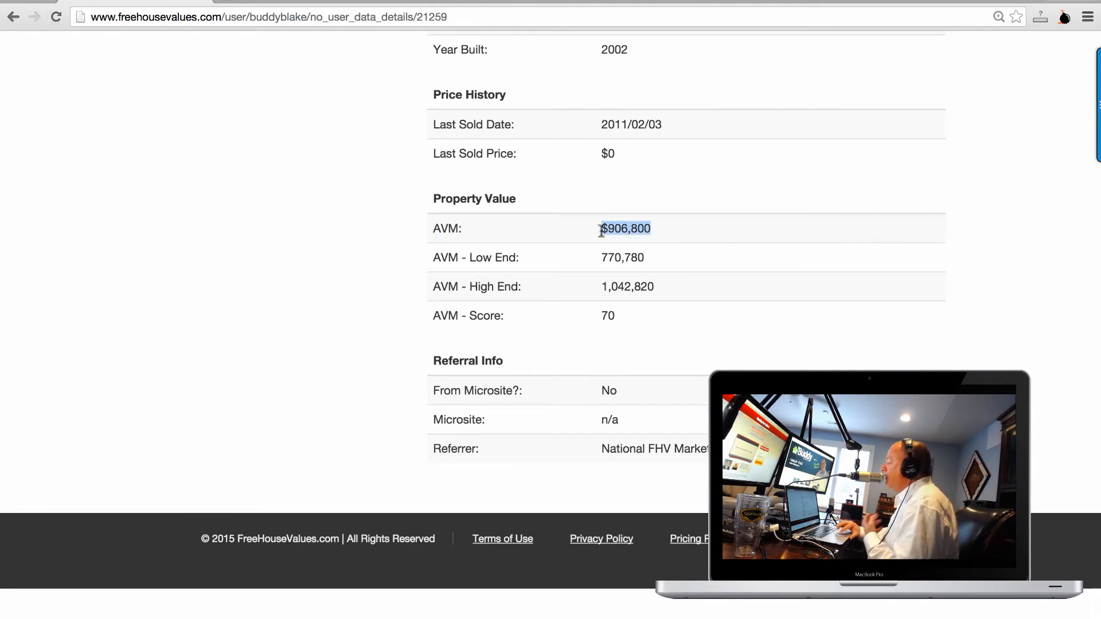
pyautogui.moveTo(603, 230); pyautogui.dragTo(631, 229)
pyautogui.click(623, 228)
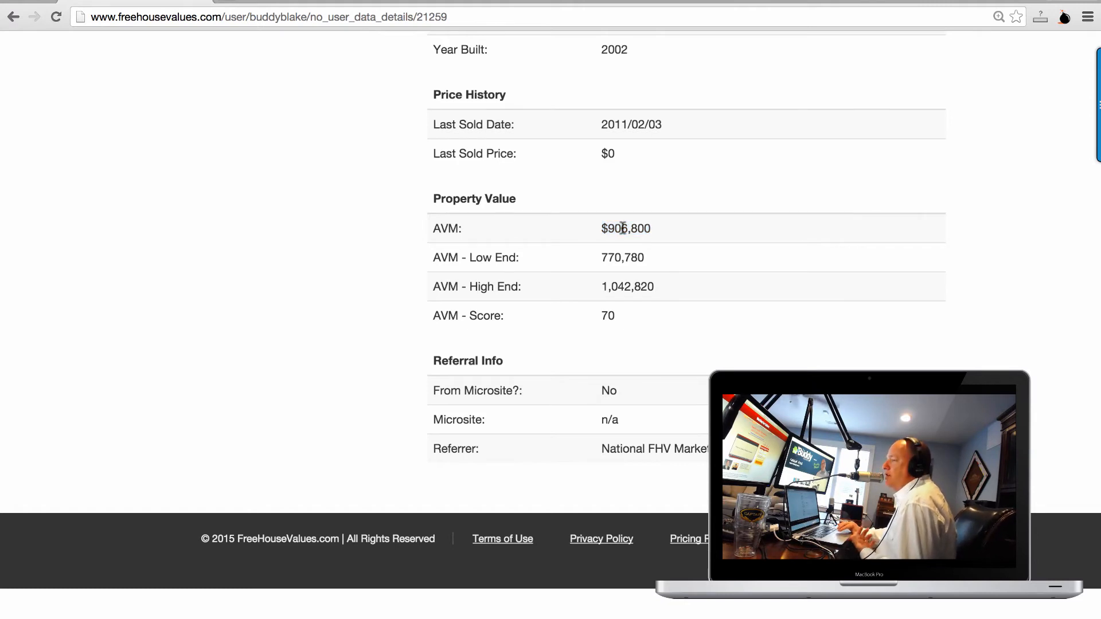
pyautogui.moveTo(654, 222); pyautogui.dragTo(602, 224)
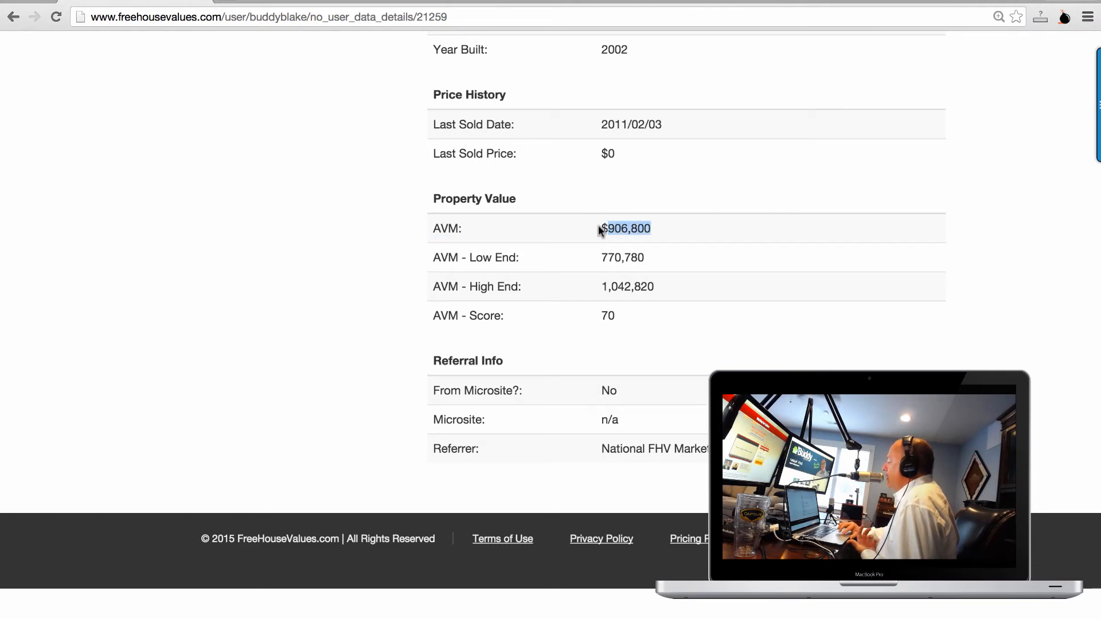
pyautogui.click(602, 230)
pyautogui.moveTo(606, 228); pyautogui.dragTo(659, 228)
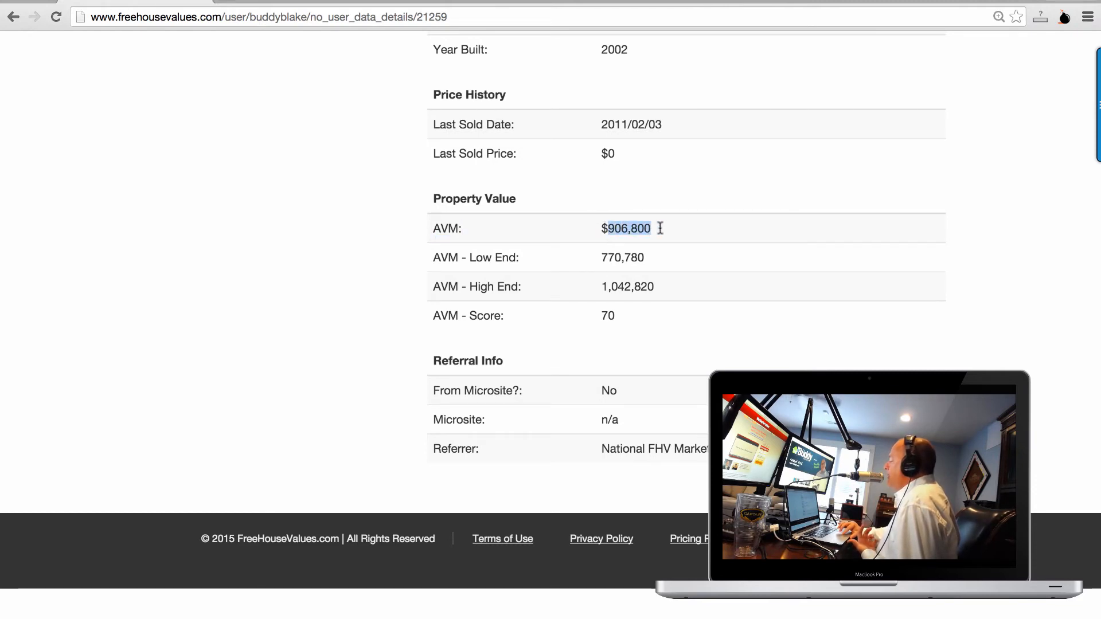
pyautogui.scroll(15, 679, 266)
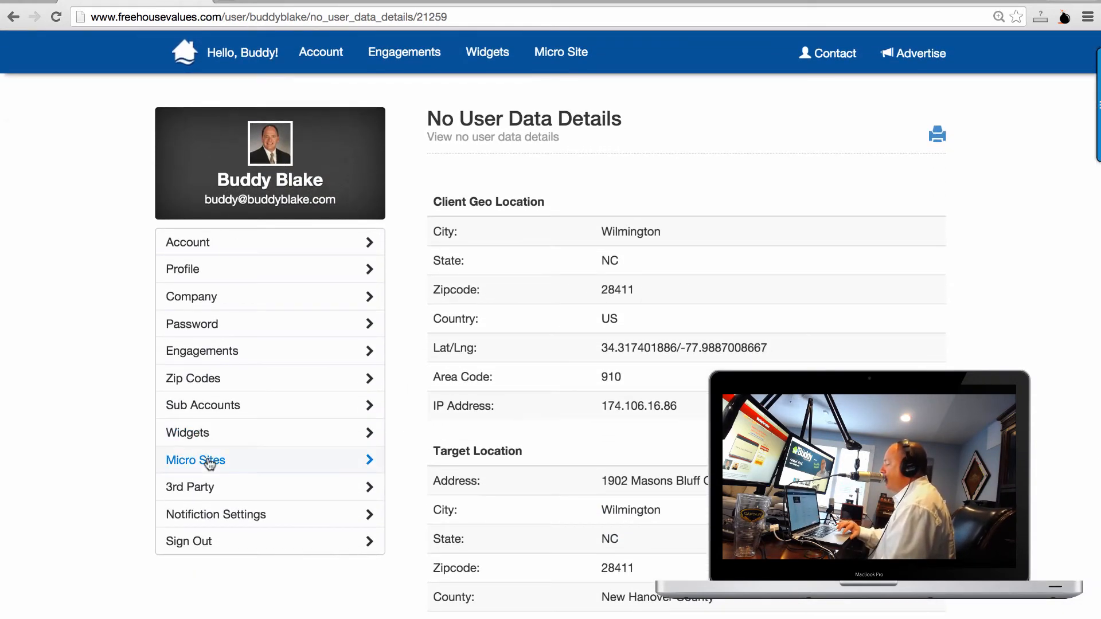
# Open the Micro Sites page listing the account's 8 micro sites, with the 3rd Party options showing.
pyautogui.click(209, 462)
pyautogui.moveTo(205, 489)
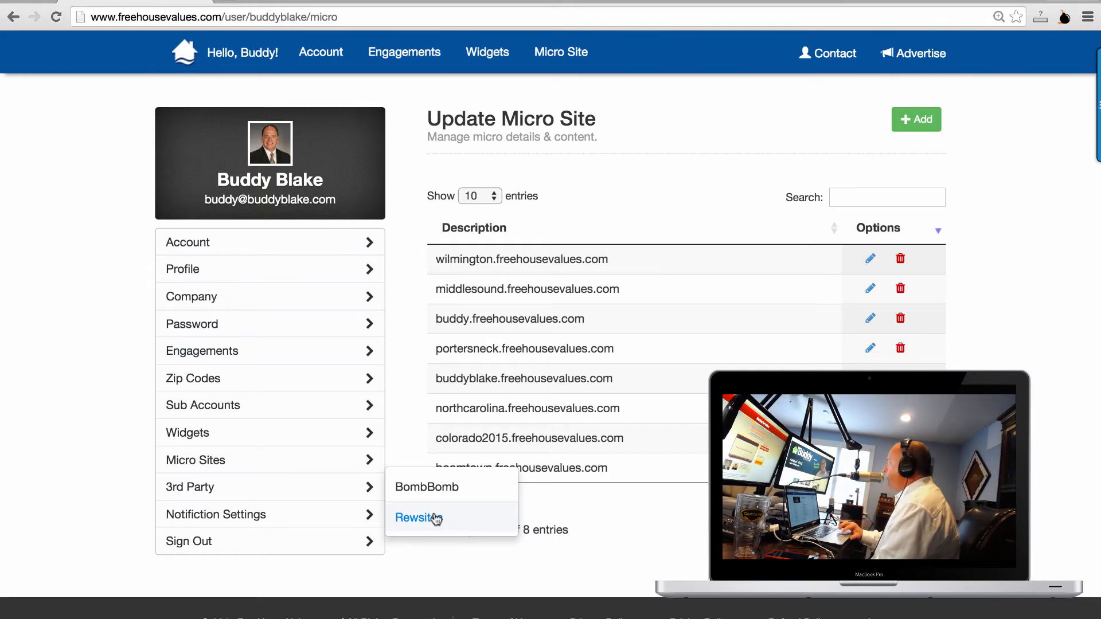
pyautogui.click(287, 519)
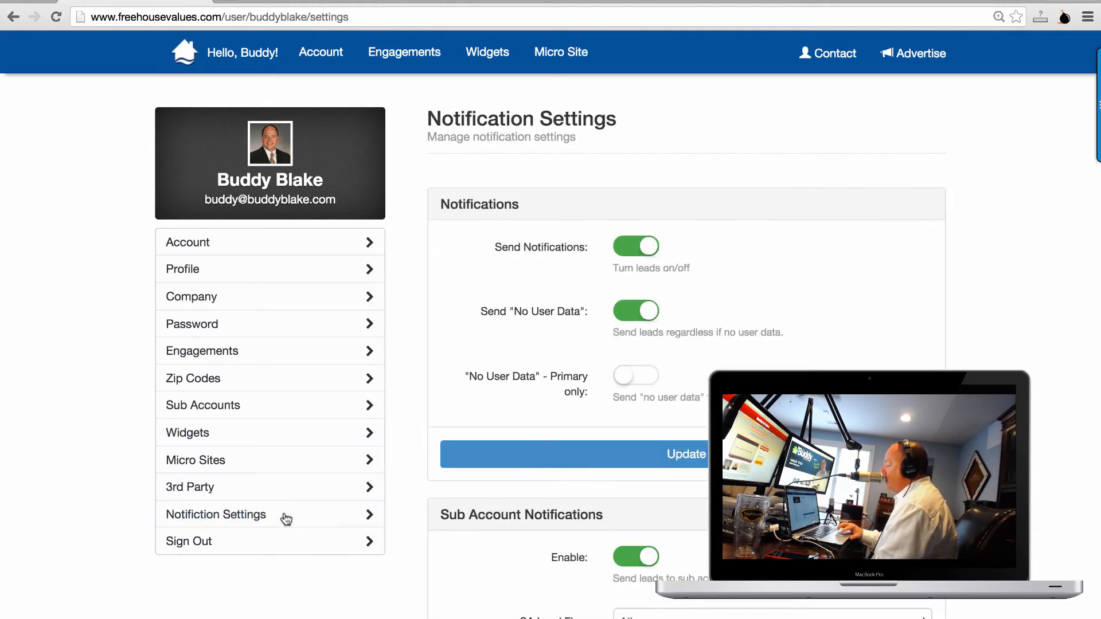
pyautogui.scroll(-10, 485, 465)
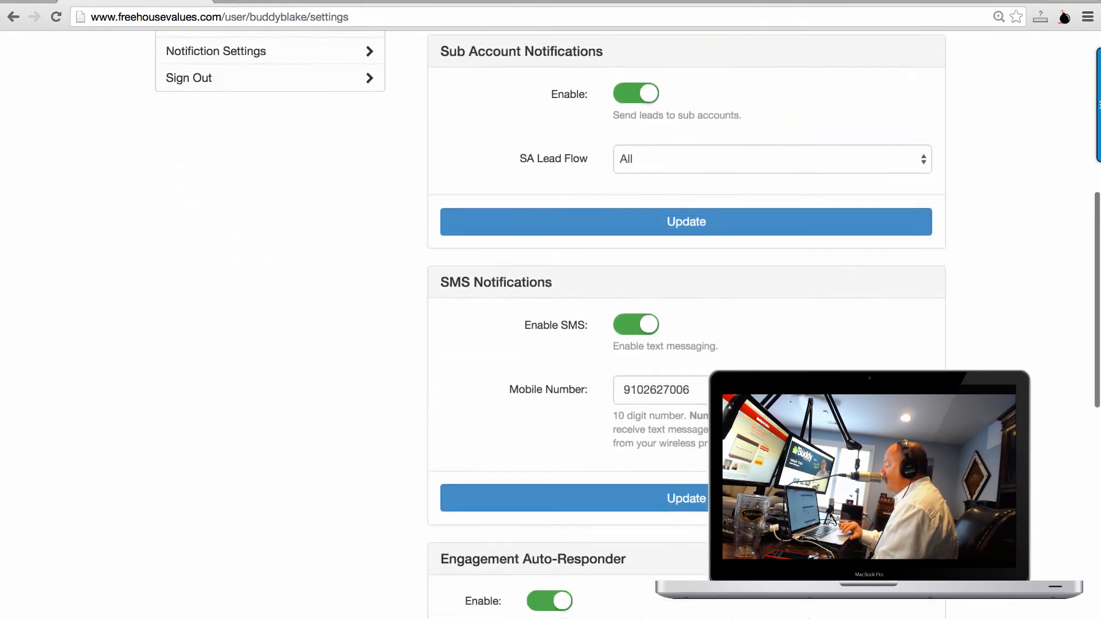
pyautogui.scroll(-10, 687, 325)
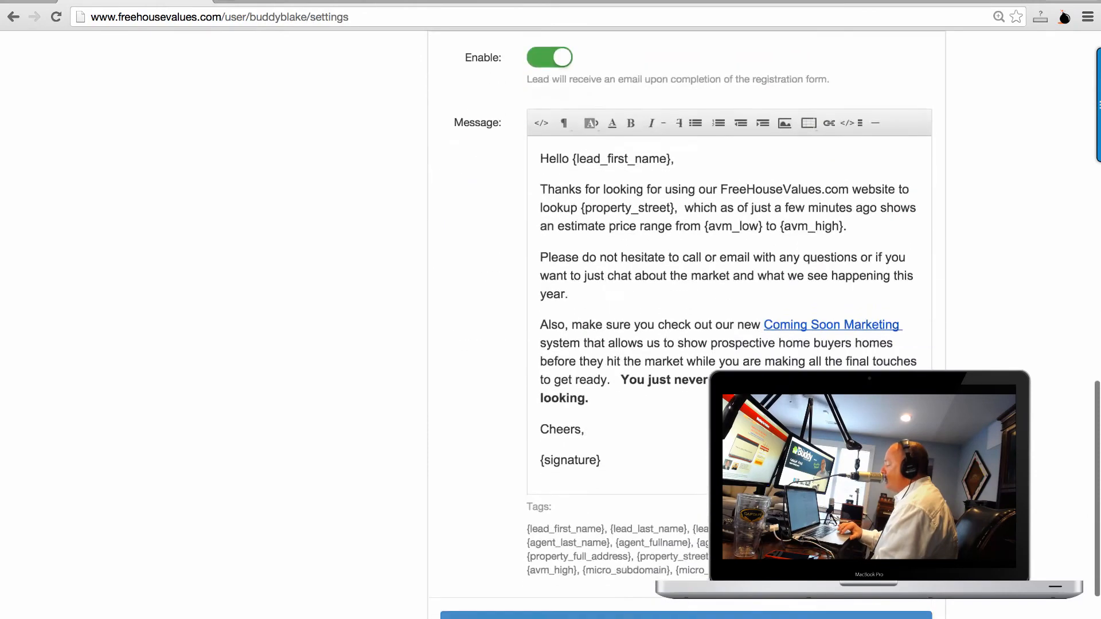
pyautogui.scroll(20, 686, 325)
pyautogui.scroll(-12, 687, 326)
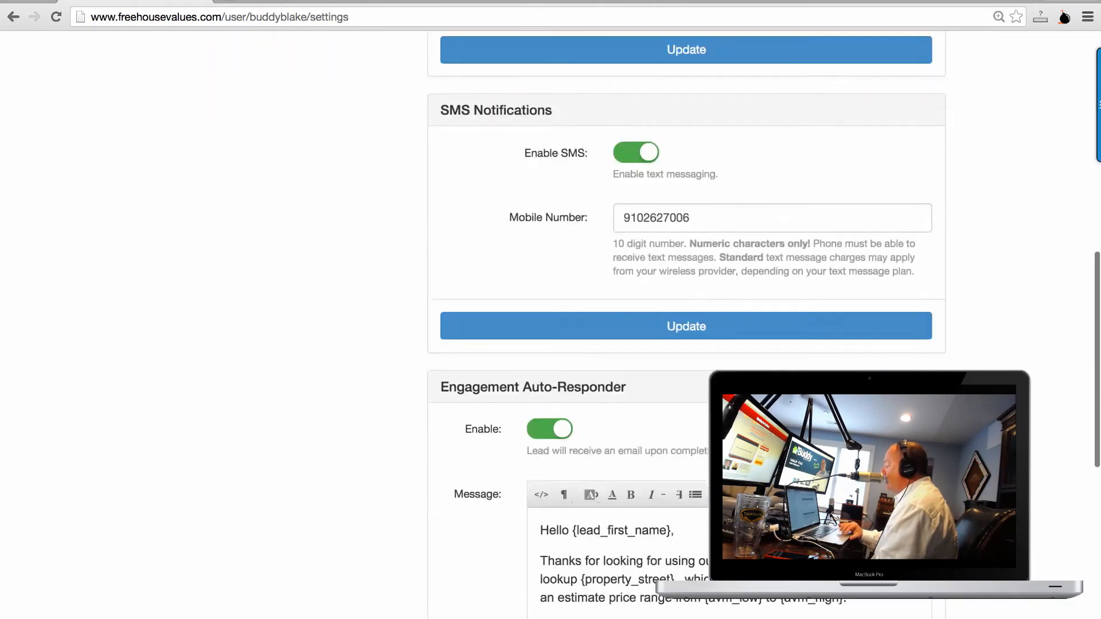
pyautogui.scroll(-2, 687, 325)
pyautogui.scroll(6, 687, 326)
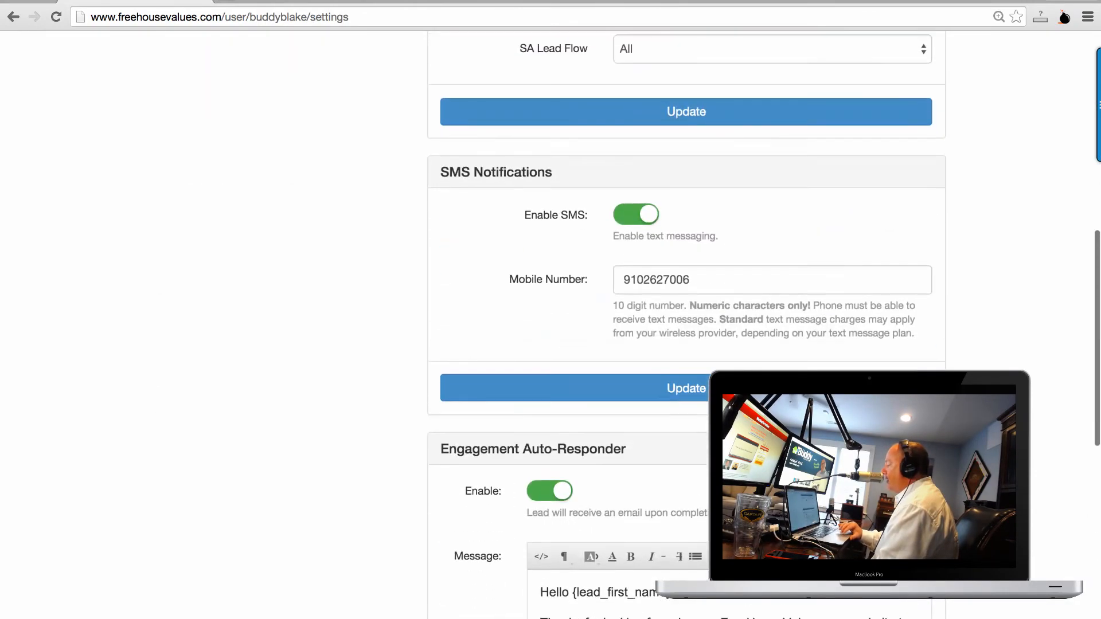
pyautogui.scroll(3, 686, 326)
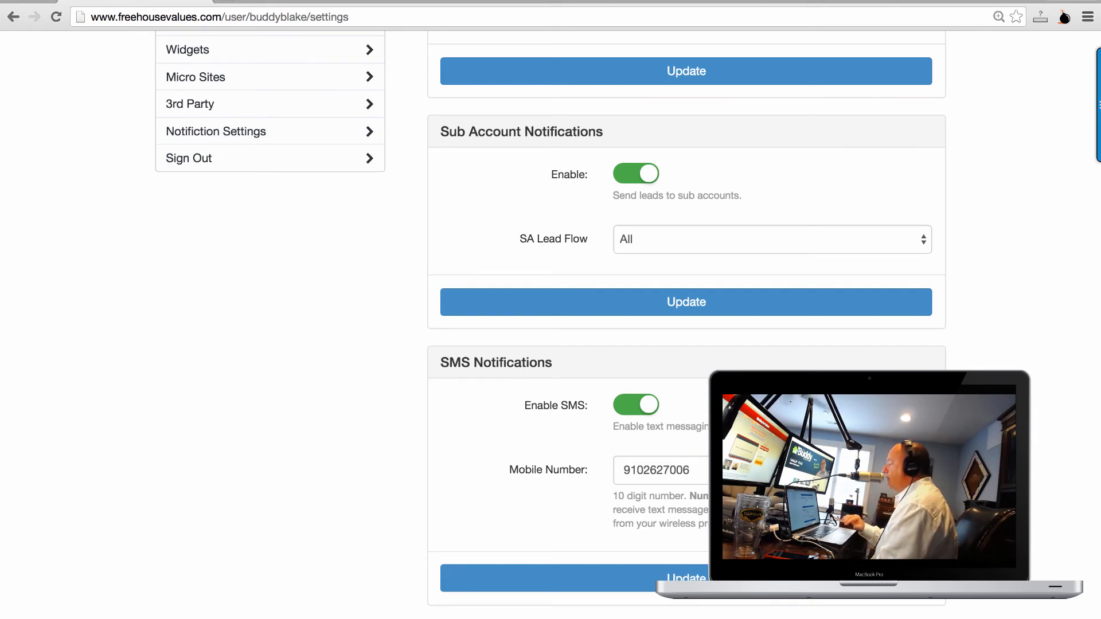
pyautogui.scroll(-1, 687, 325)
pyautogui.scroll(3, 686, 325)
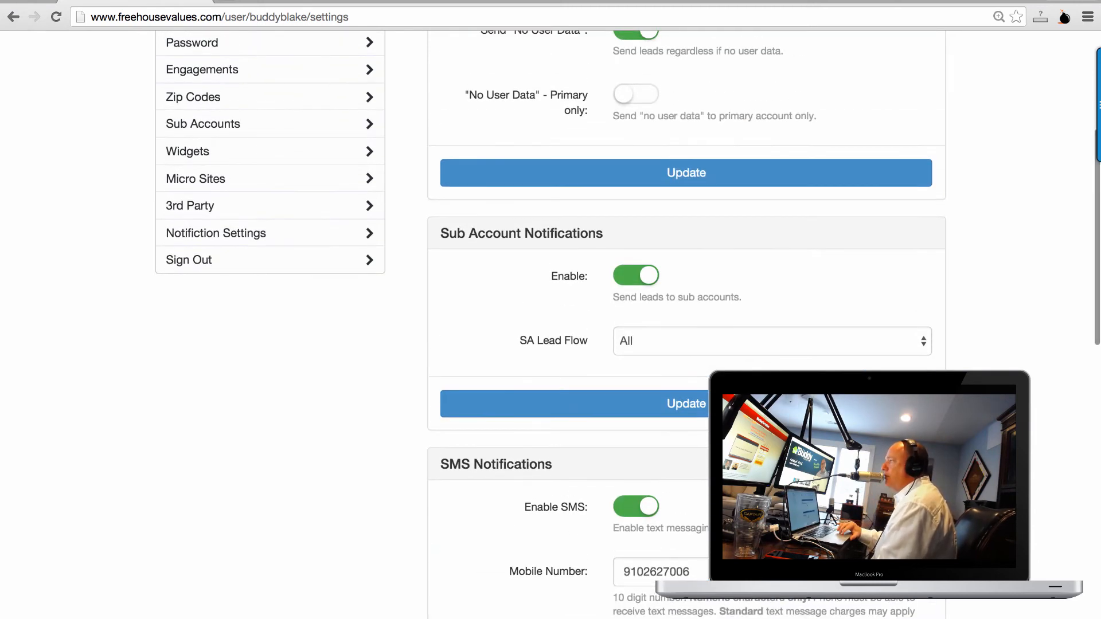
pyautogui.scroll(1, 686, 325)
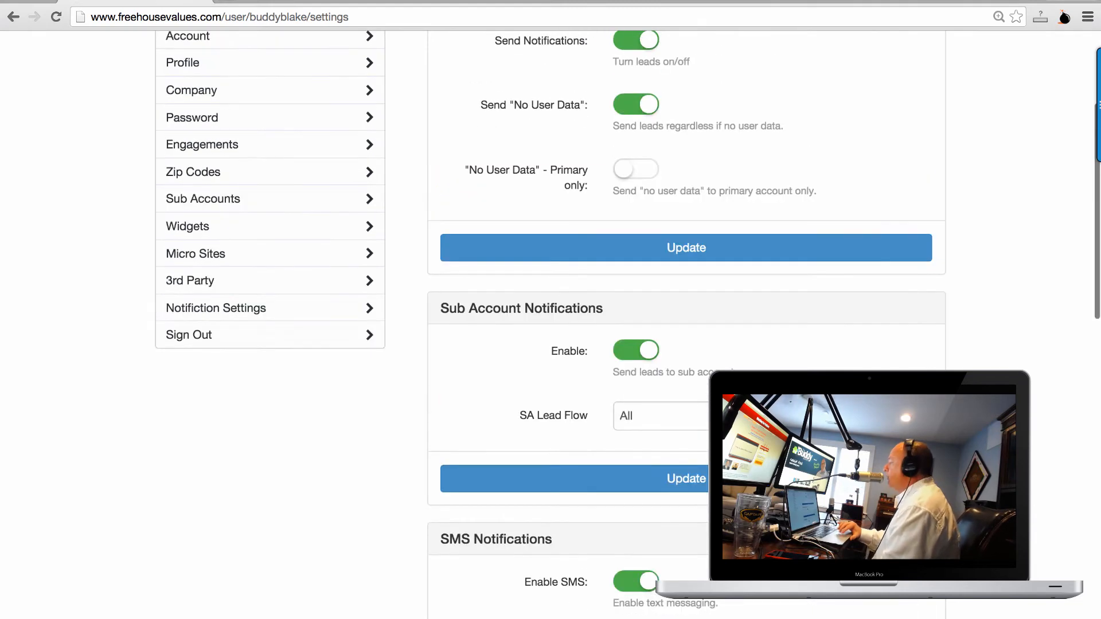
pyautogui.scroll(-2, 687, 326)
pyautogui.scroll(-3, 686, 325)
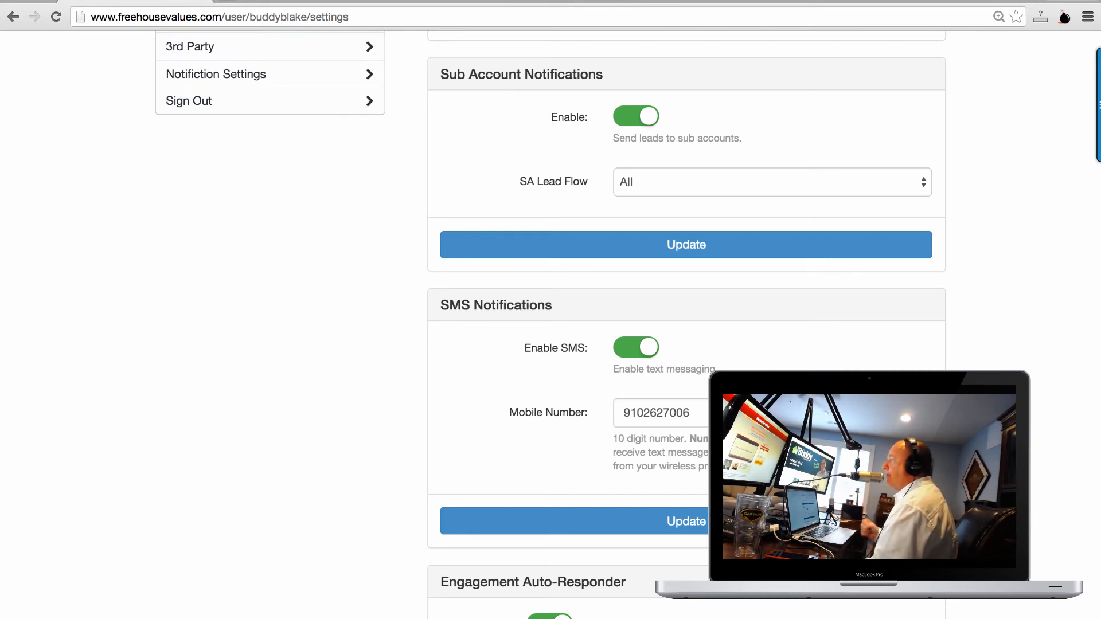
pyautogui.scroll(-5, 686, 321)
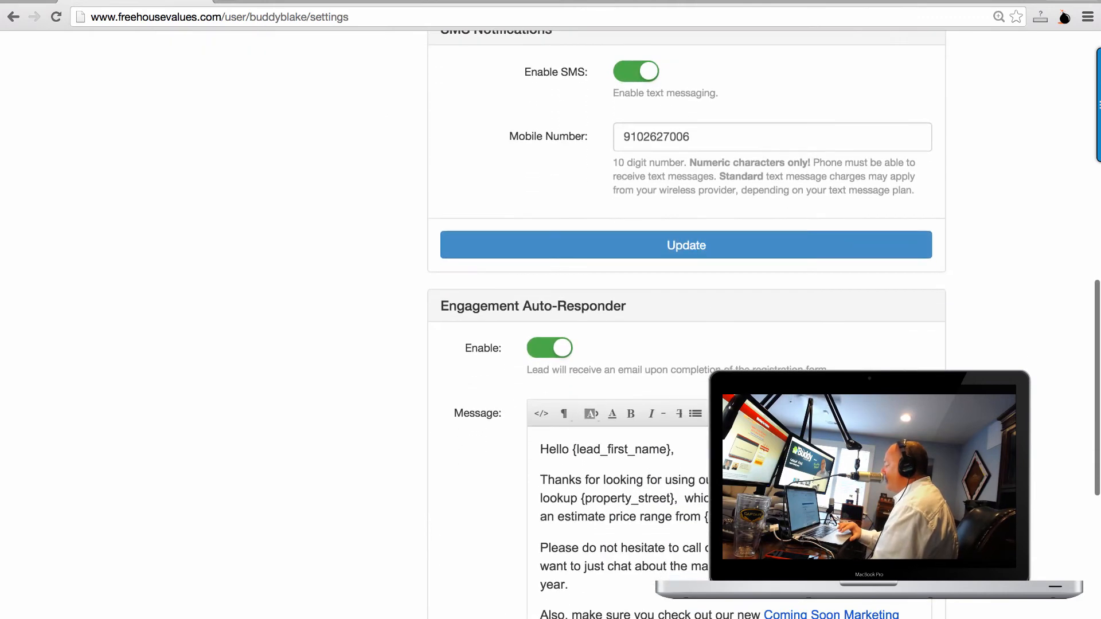
pyautogui.scroll(12, 686, 321)
pyautogui.scroll(-1, 283, 415)
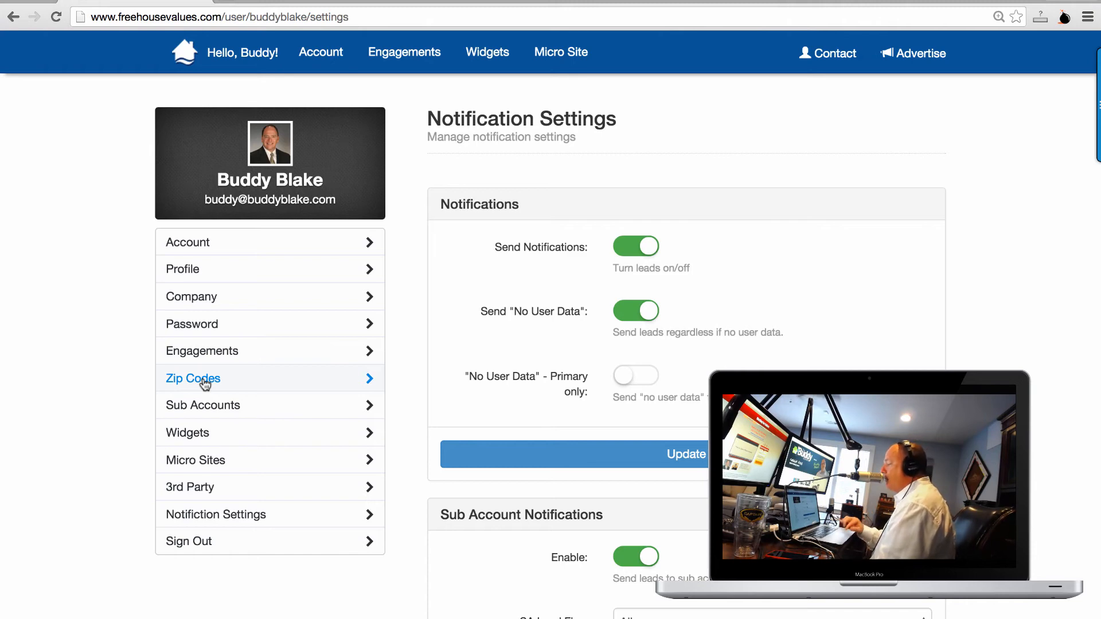
# Check Sub Accounts, then open the Zip Codes page showing 12 active zips and 186,009 reach.
pyautogui.click(205, 406)
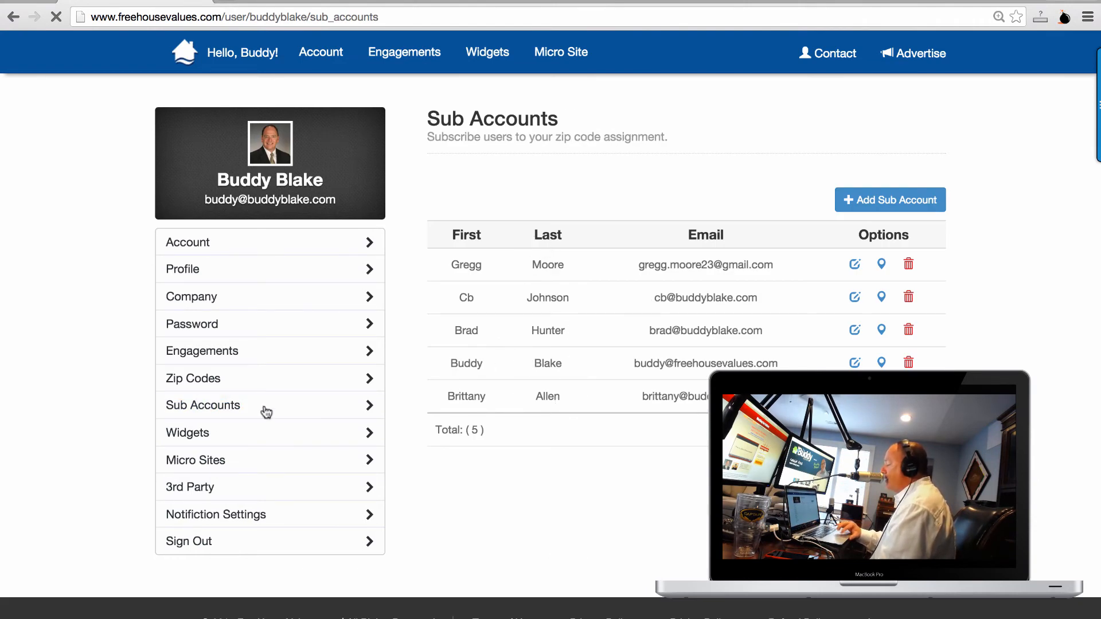
pyautogui.click(214, 389)
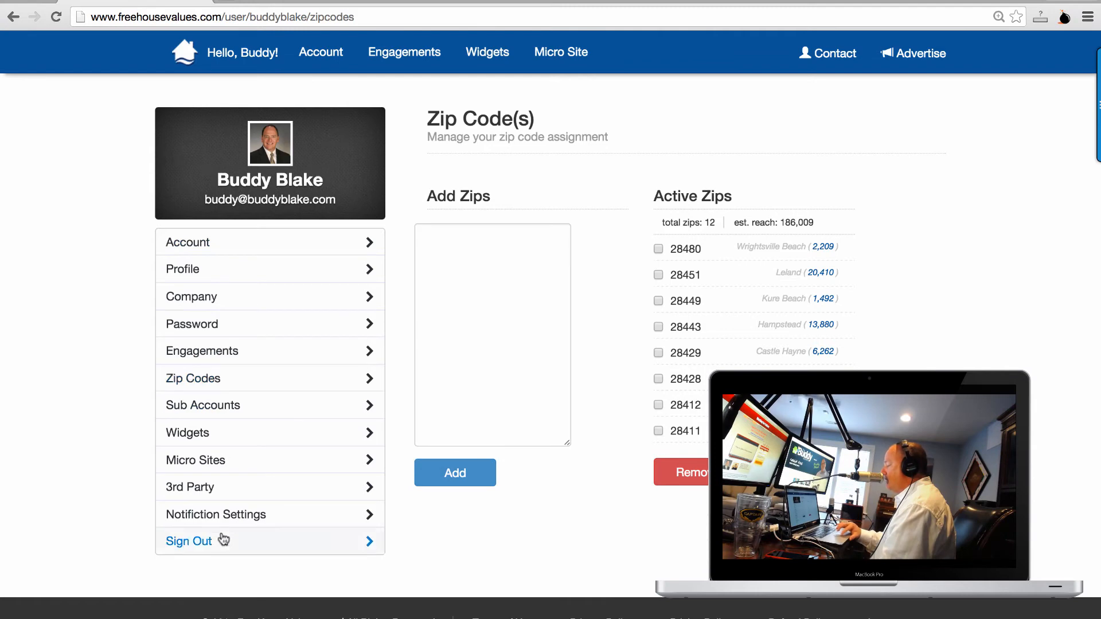
pyautogui.click(386, 18)
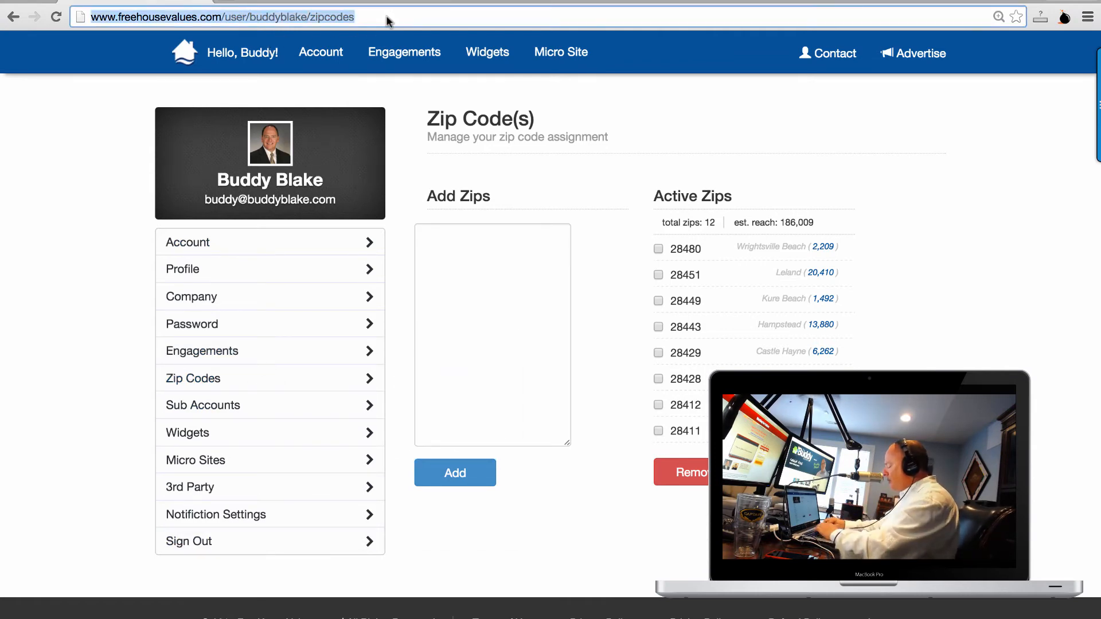
# Load freehousevalues.biz and open its Pricing page.
pyautogui.write('freehousevalues.')
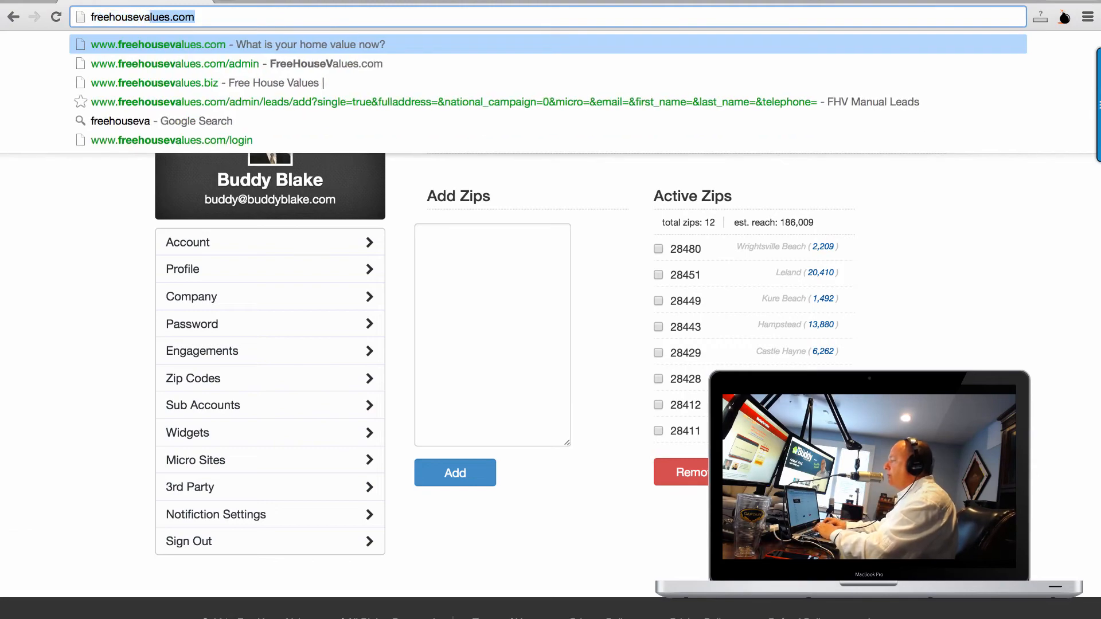
pyautogui.write('biz')
pyautogui.press('Return')
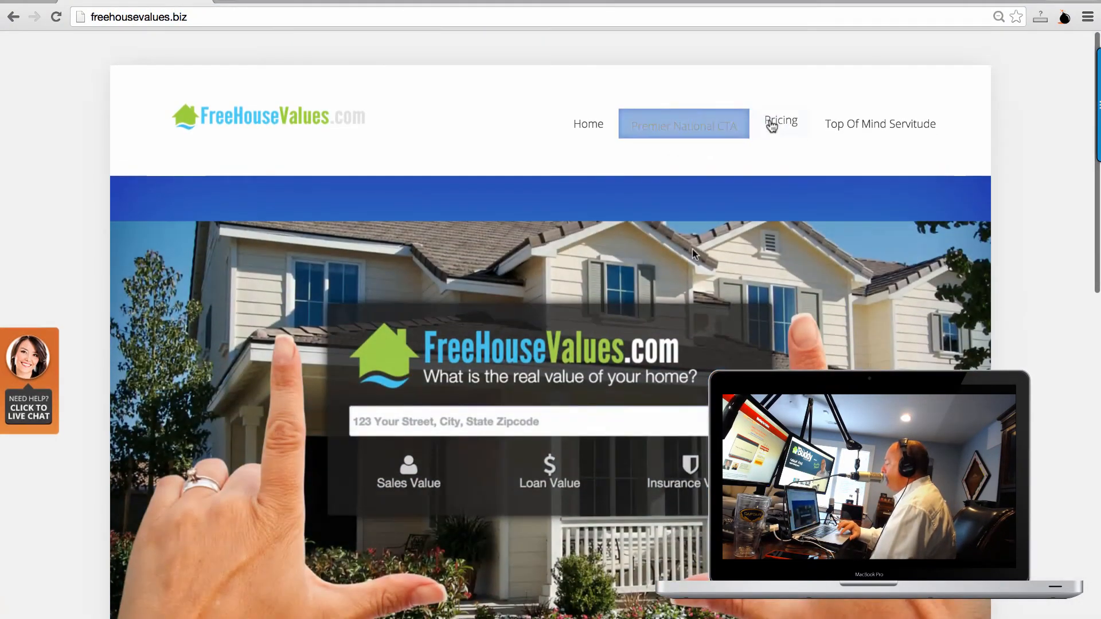
pyautogui.click(773, 125)
# Scroll through the Self Service ($100/month), Full Service ($600/month) and Pro plans.
pyautogui.scroll(-5, 265, 120)
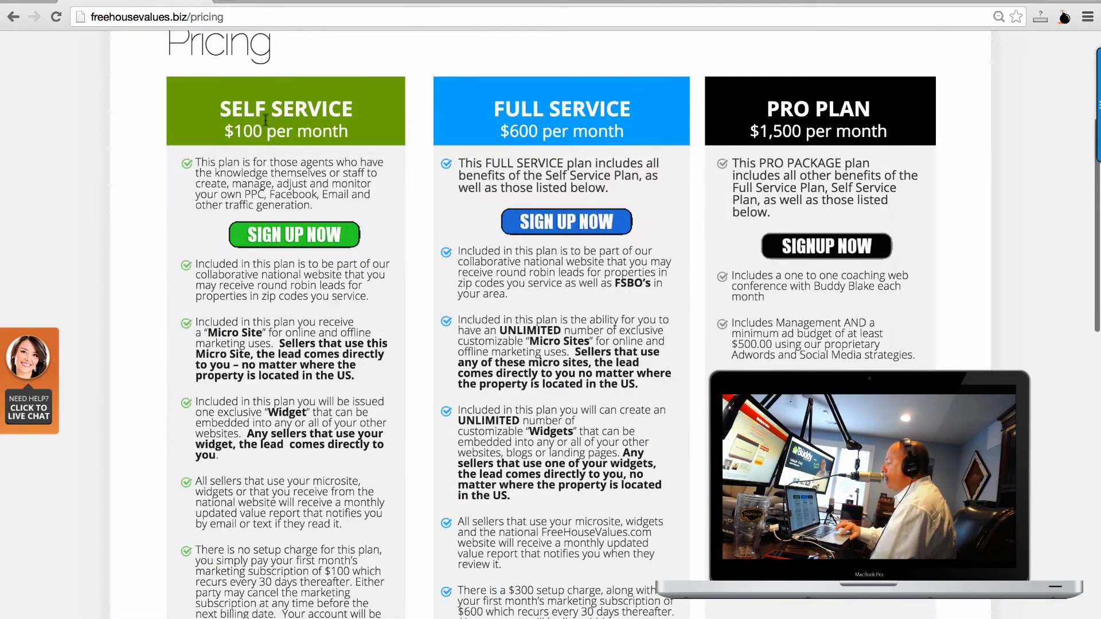
pyautogui.scroll(-3, 317, 124)
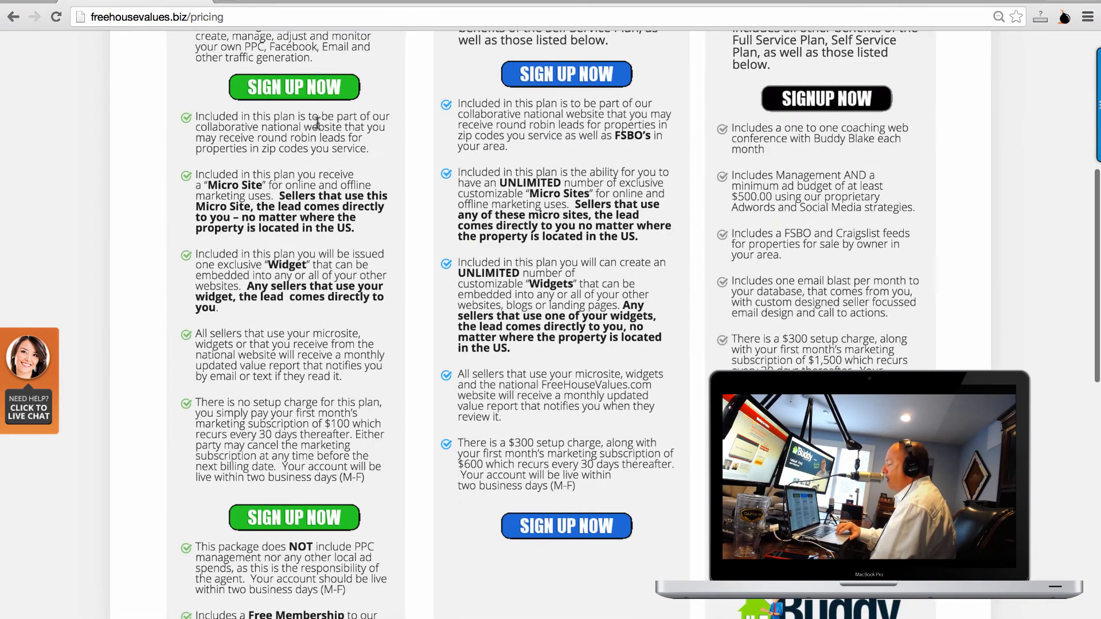
pyautogui.scroll(1, 307, 283)
pyautogui.scroll(-5, 307, 284)
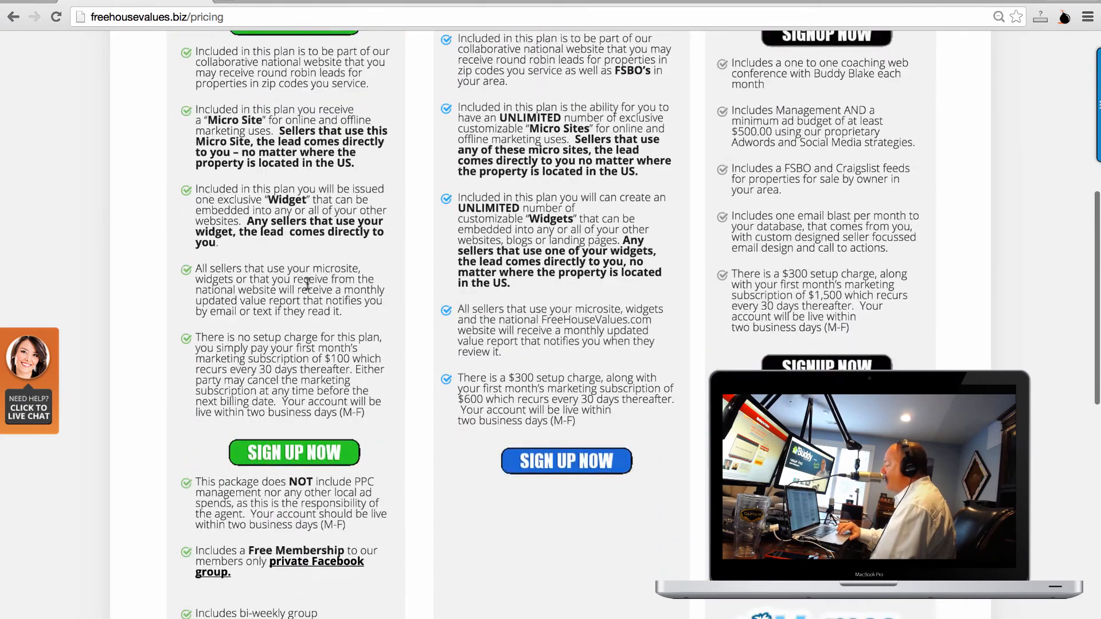
pyautogui.scroll(-3, 307, 283)
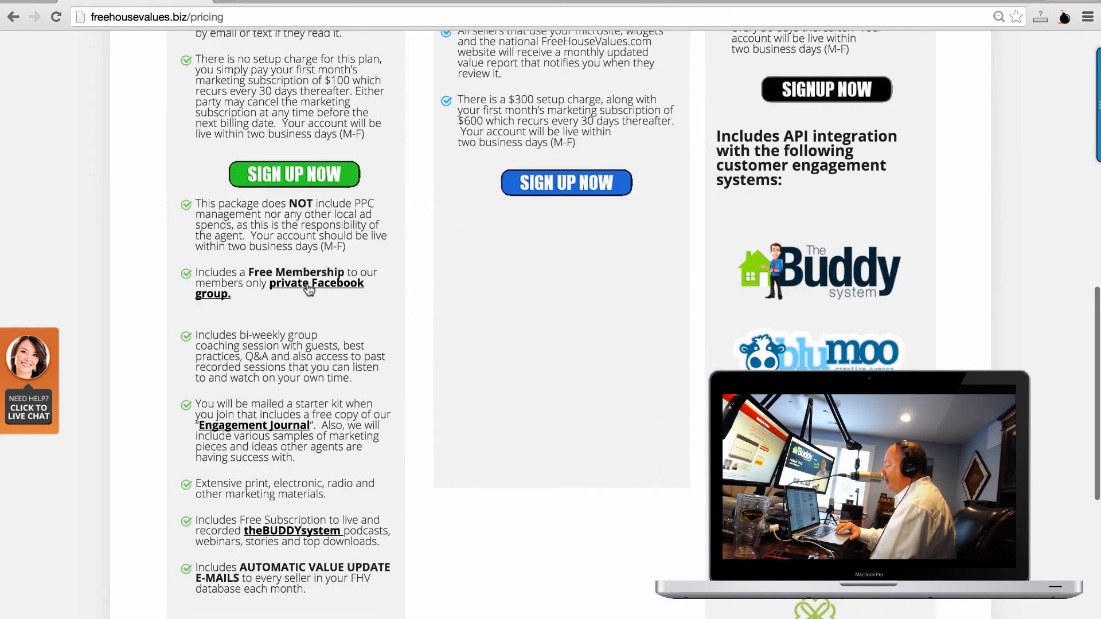
pyautogui.scroll(9, 308, 290)
pyautogui.scroll(-13, 309, 289)
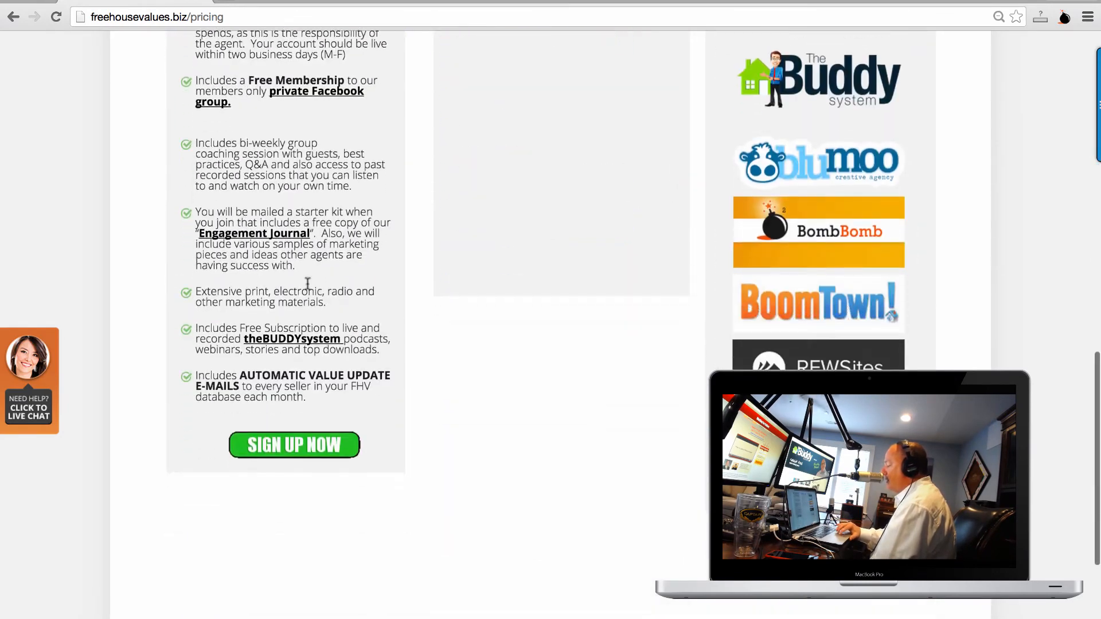
pyautogui.scroll(10, 308, 283)
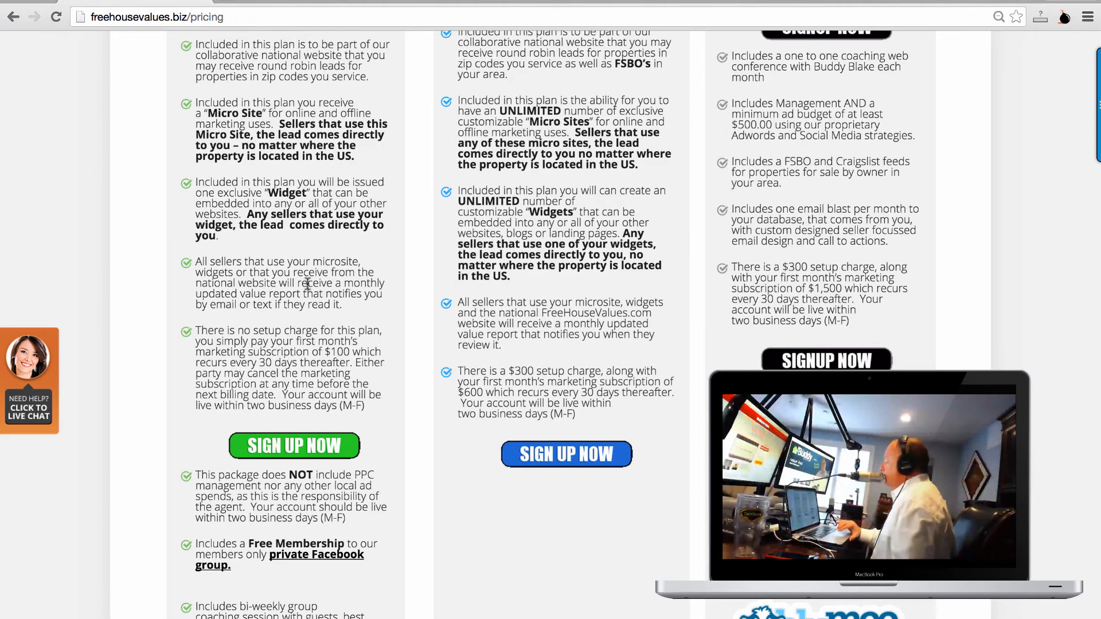
pyautogui.scroll(-5, 307, 283)
pyautogui.scroll(-3, 307, 283)
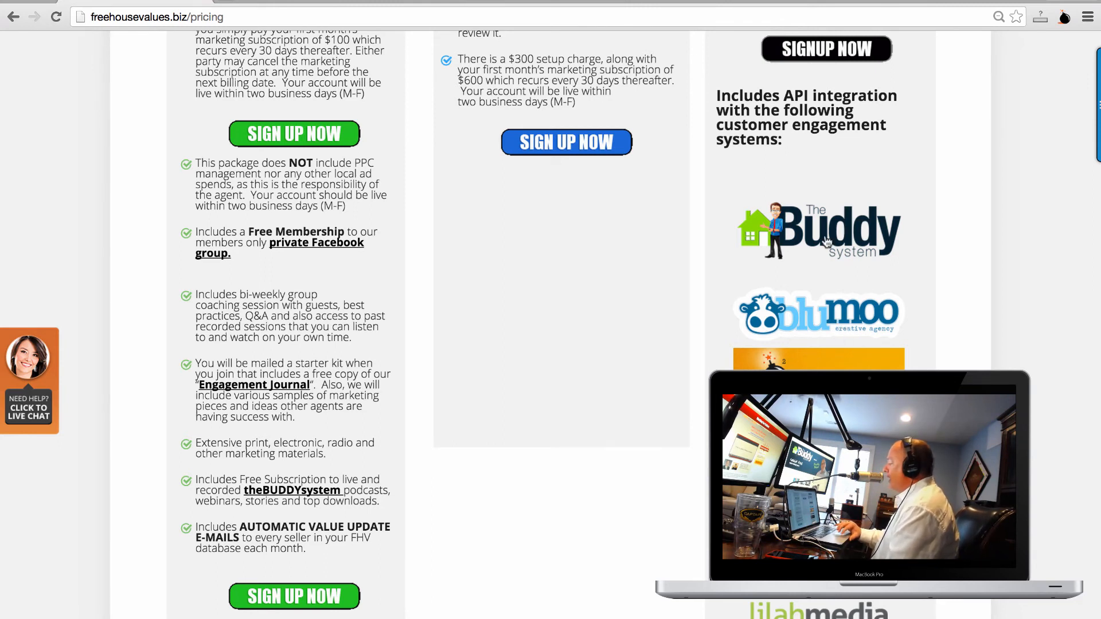
pyautogui.scroll(-3, 826, 243)
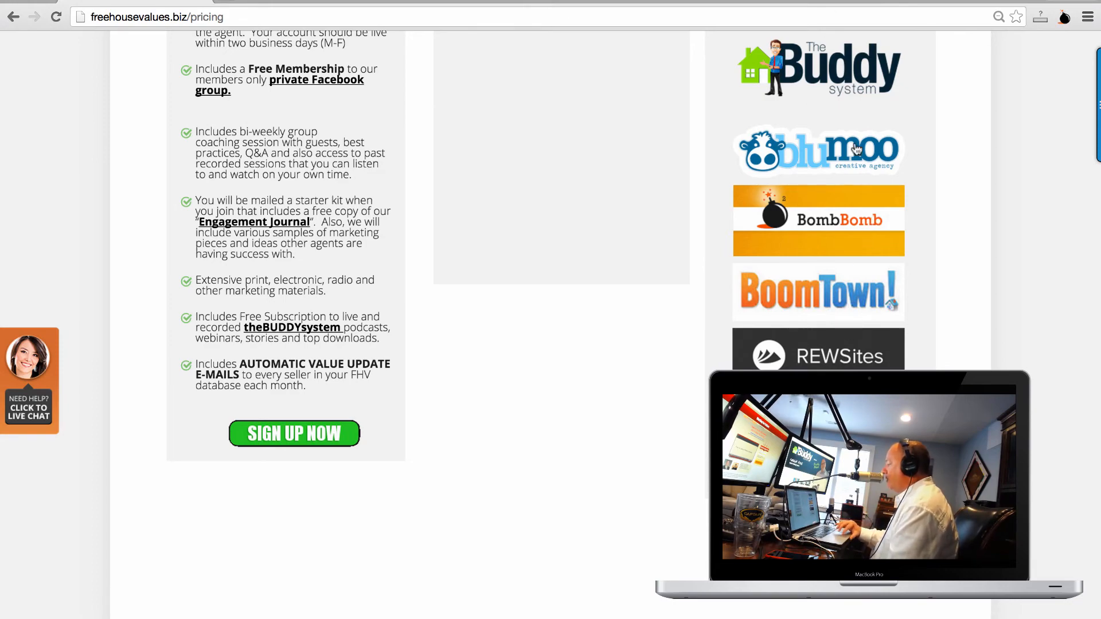
pyautogui.scroll(8, 857, 148)
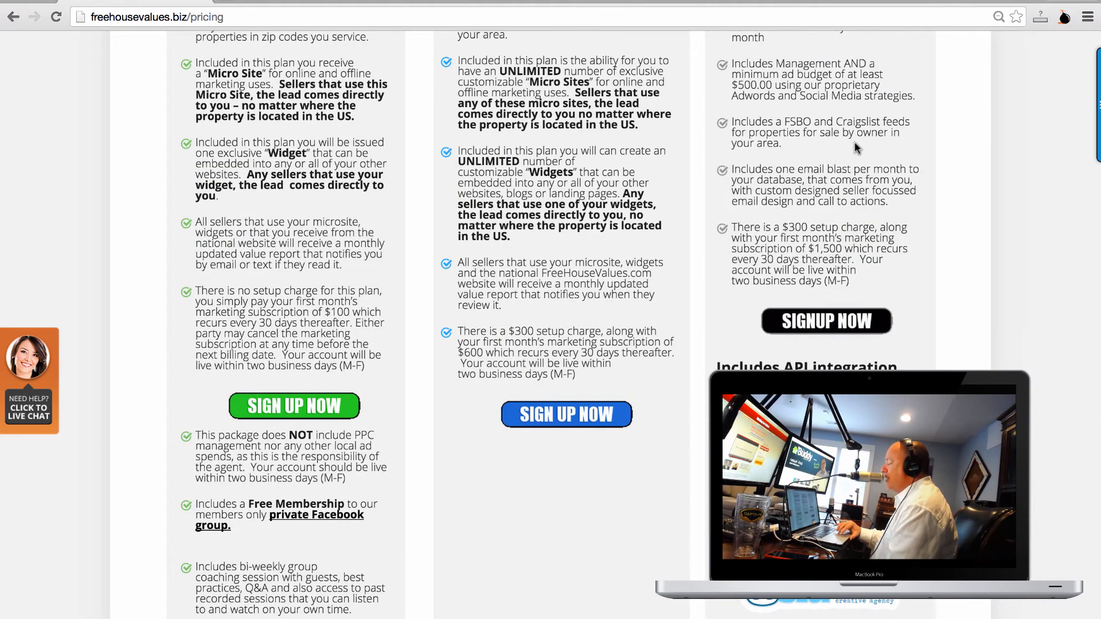
pyautogui.scroll(-7, 857, 148)
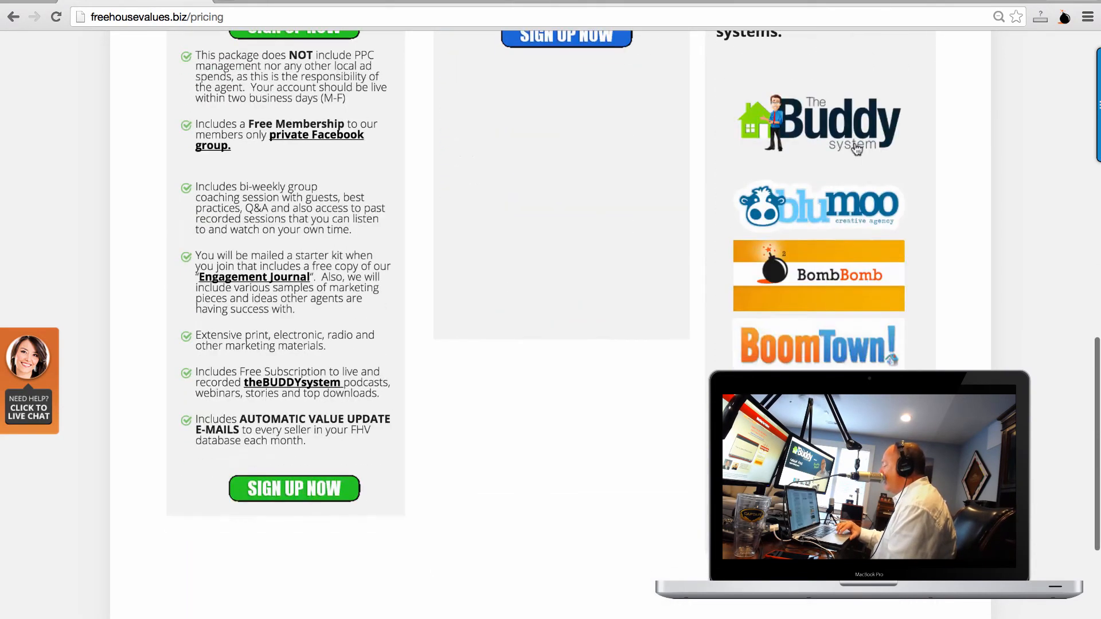
pyautogui.scroll(15, 857, 148)
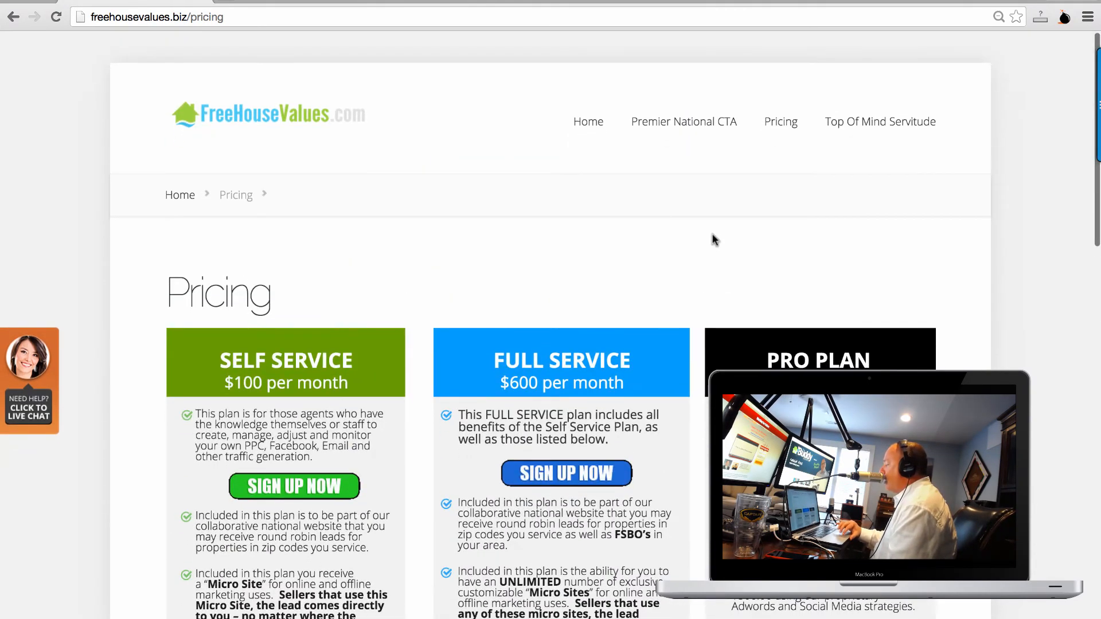
# Scroll the plan details down to the Pro plan's BombBomb and BoomTown integration logos.
pyautogui.scroll(-4, 713, 239)
pyautogui.scroll(-3, 713, 238)
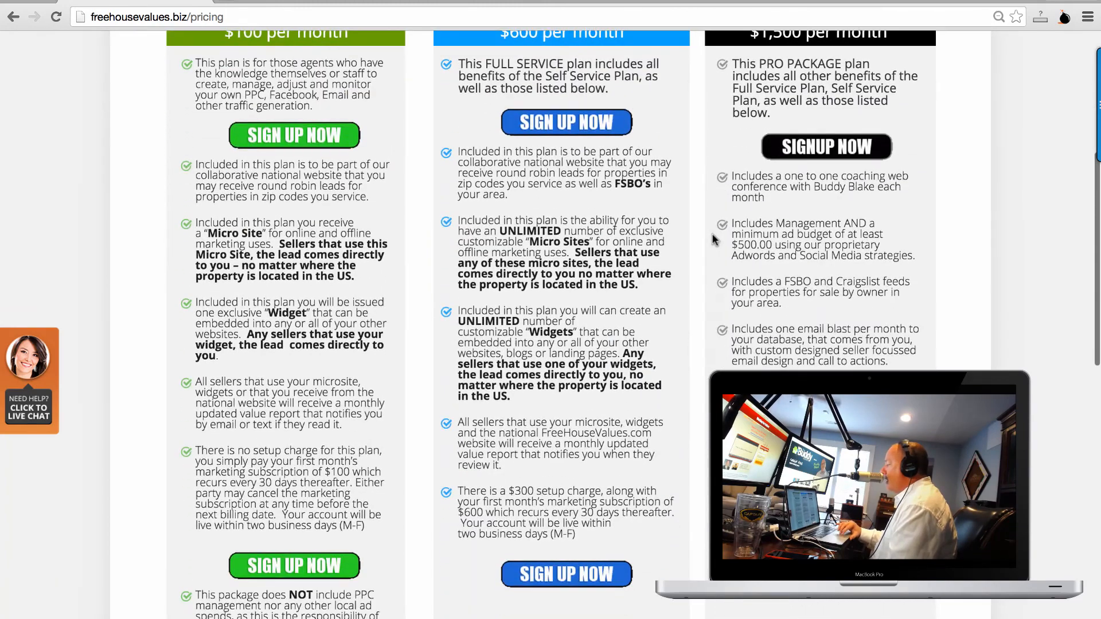
pyautogui.scroll(3, 713, 238)
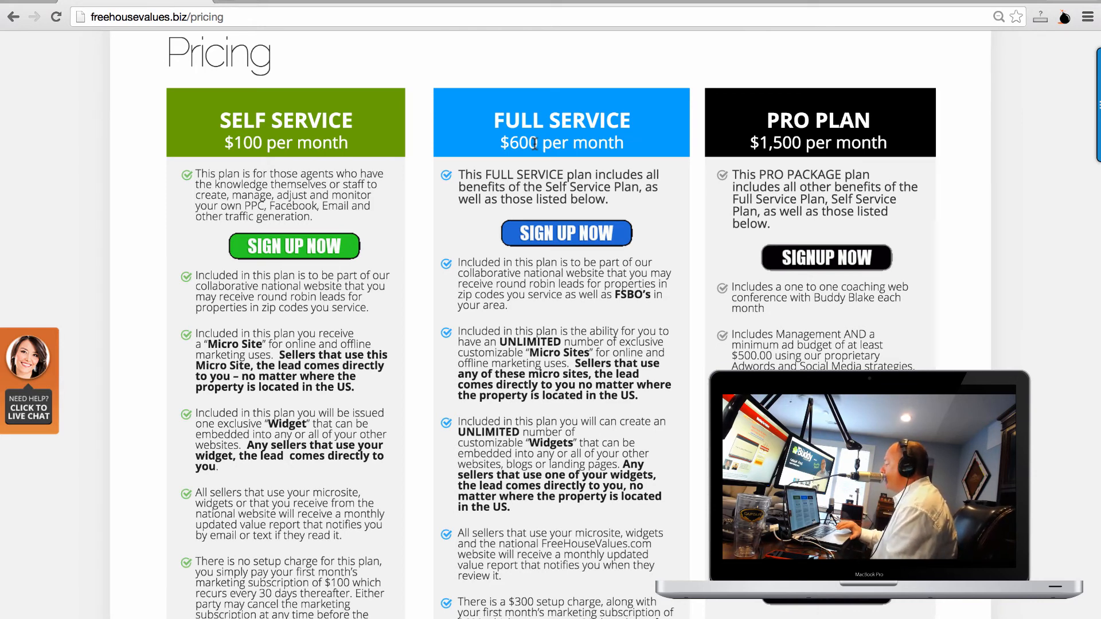
pyautogui.scroll(-2, 535, 143)
pyautogui.scroll(3, 534, 146)
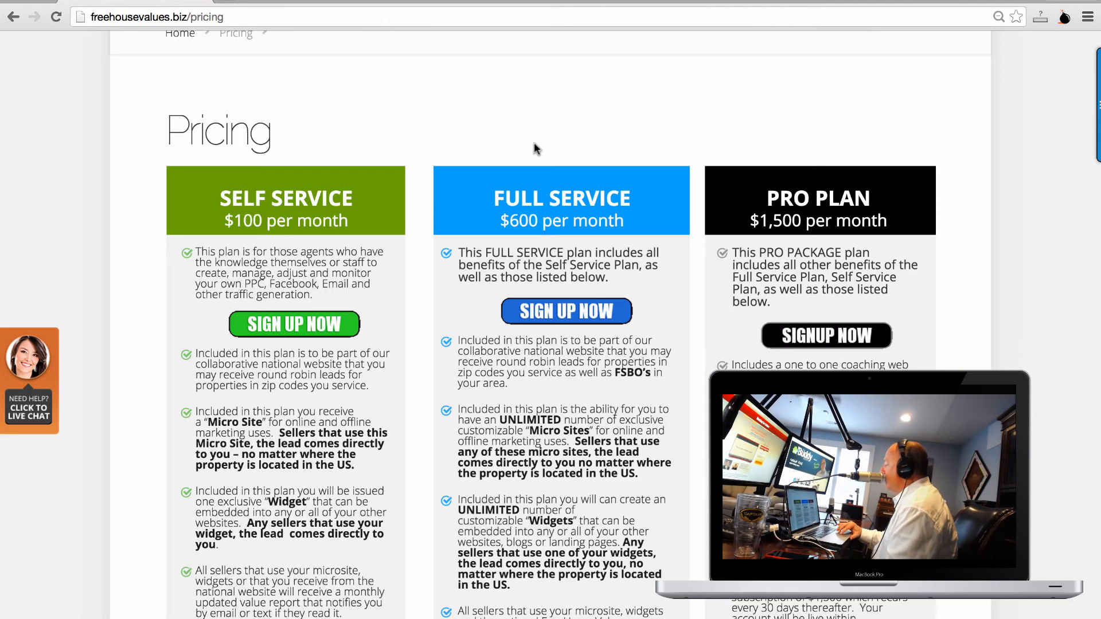
pyautogui.scroll(-3, 537, 149)
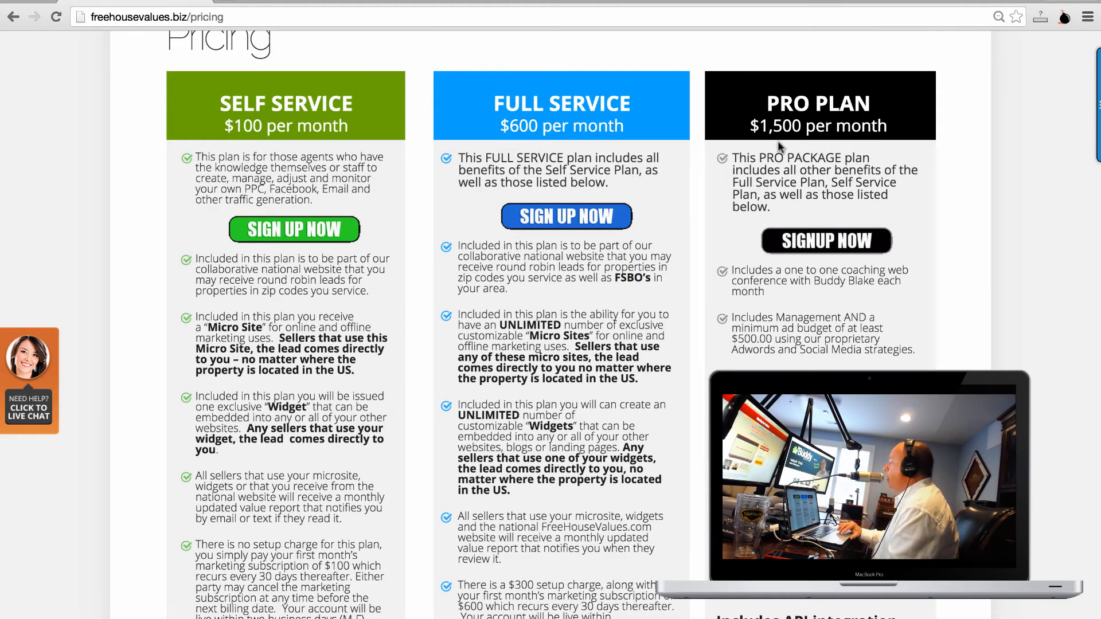
pyautogui.scroll(-5, 808, 130)
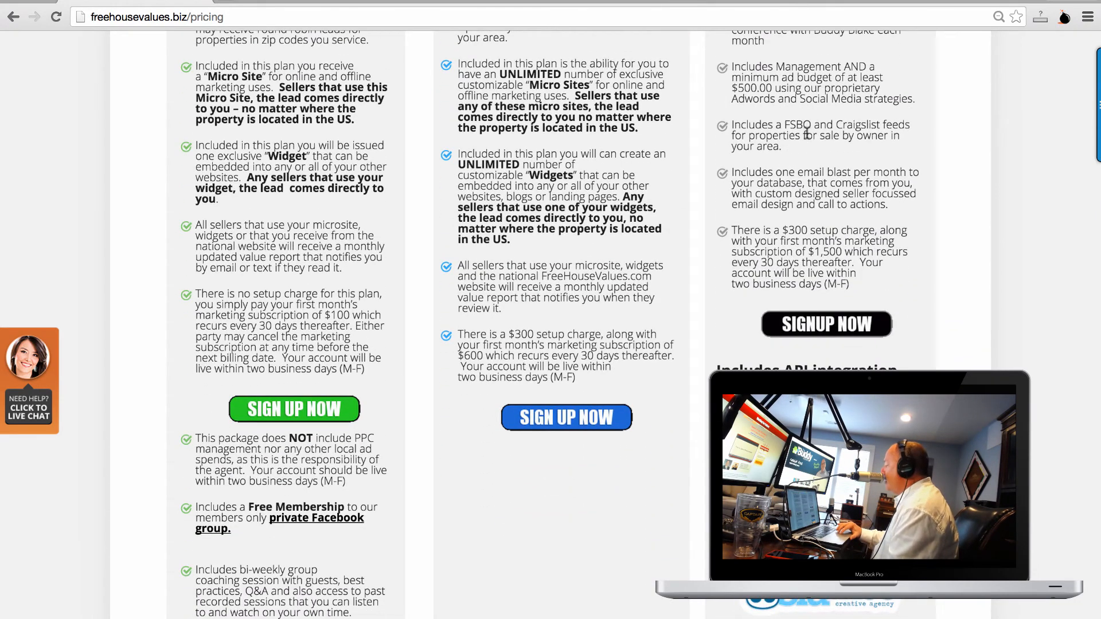
pyautogui.scroll(3, 807, 133)
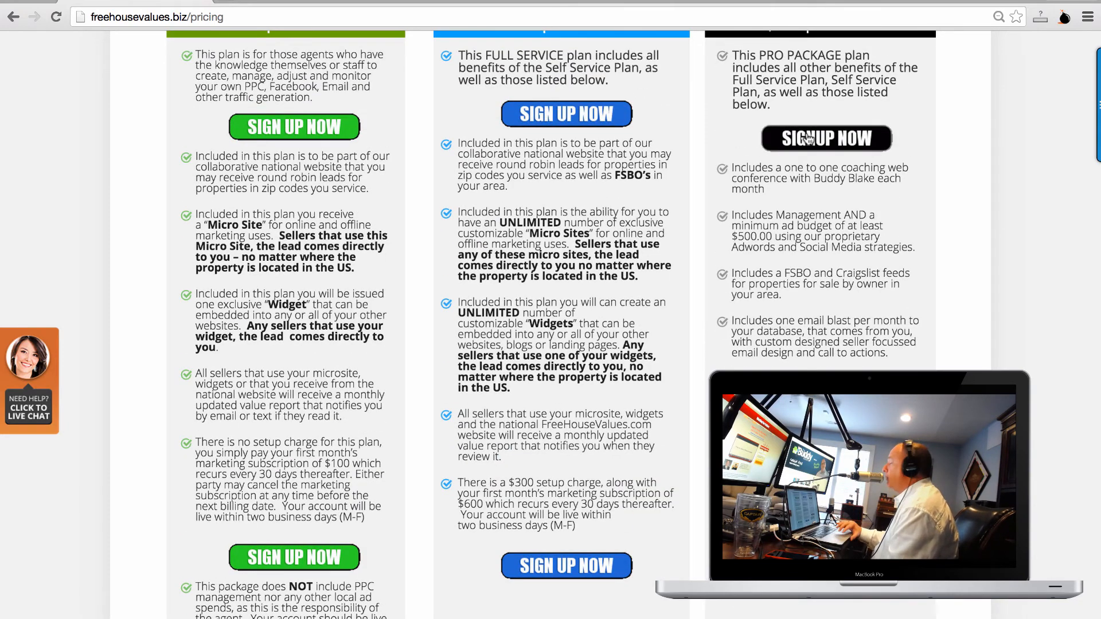
pyautogui.scroll(-1, 807, 139)
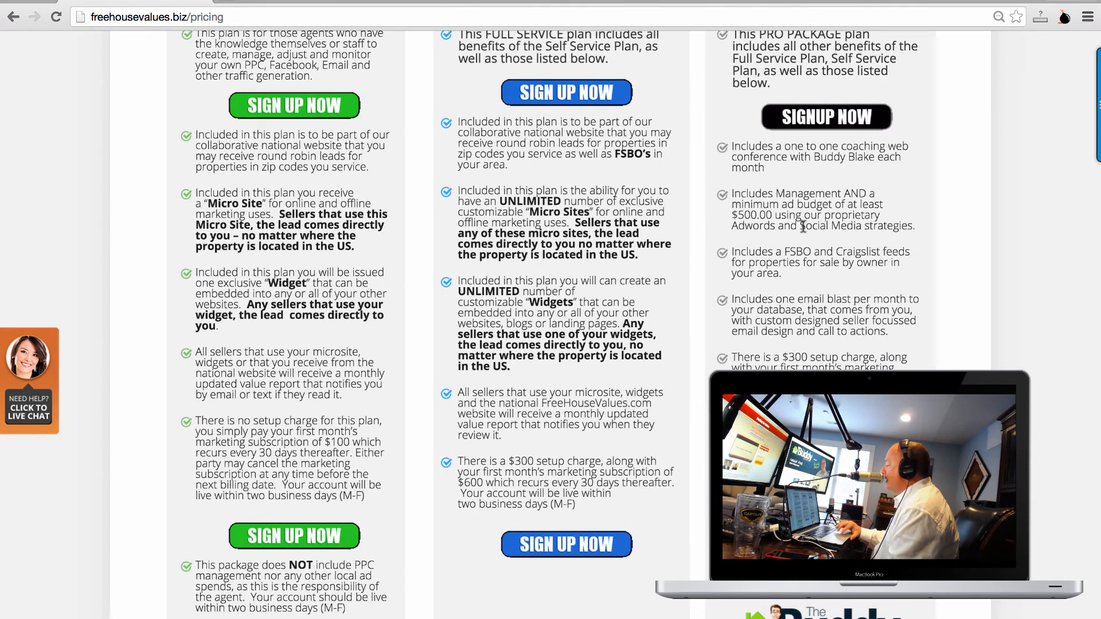
pyautogui.scroll(-1, 803, 227)
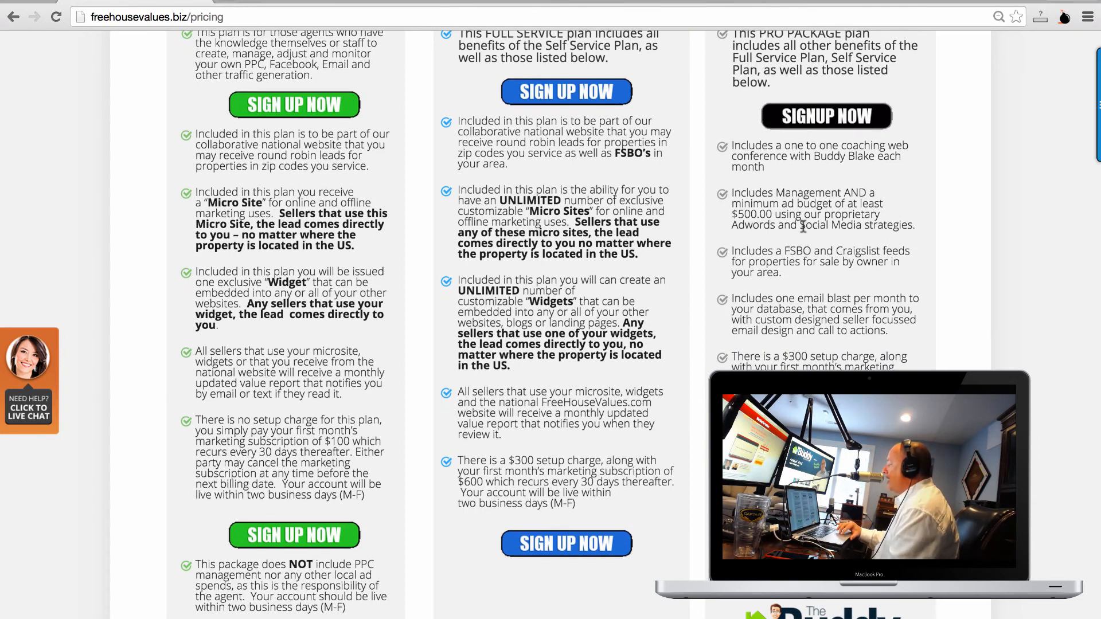
pyautogui.scroll(-3, 803, 225)
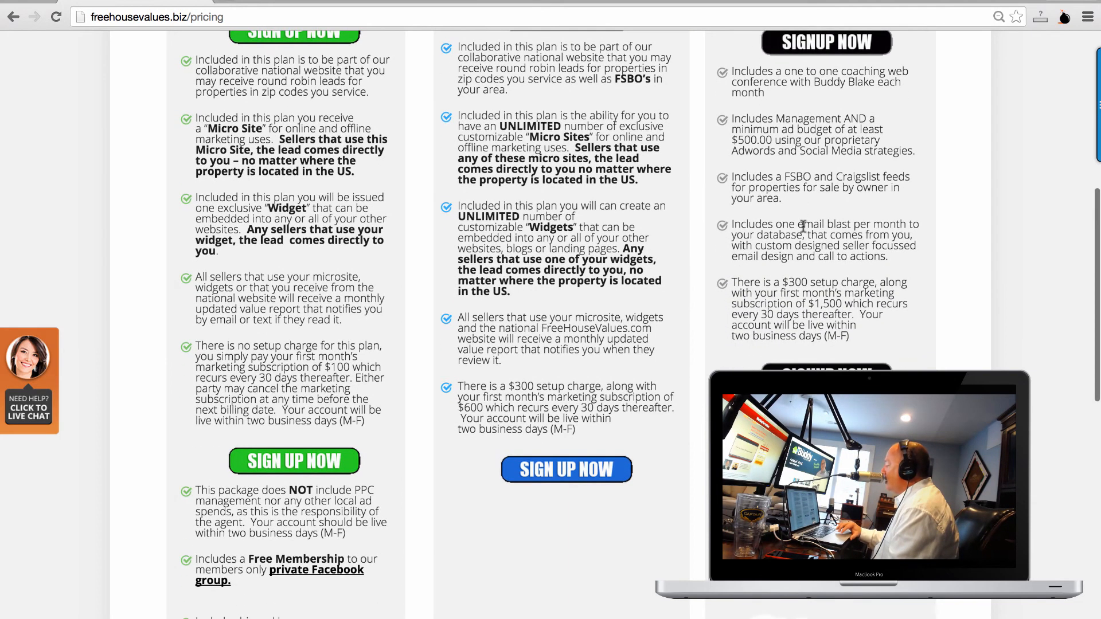
pyautogui.scroll(-6, 803, 226)
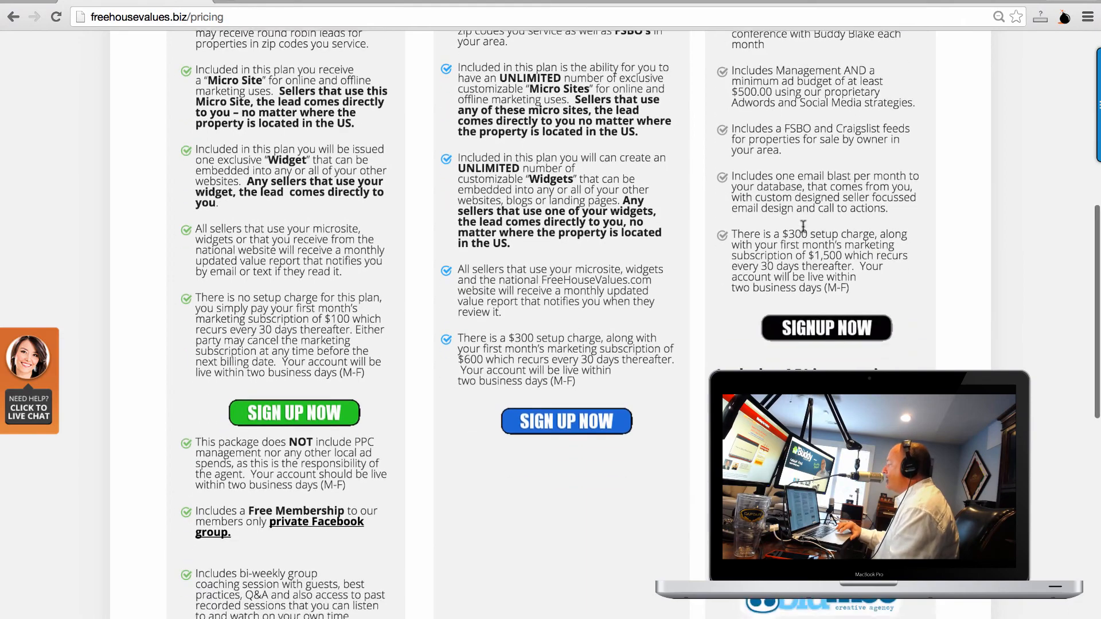
pyautogui.scroll(-2, 804, 231)
pyautogui.scroll(10, 803, 226)
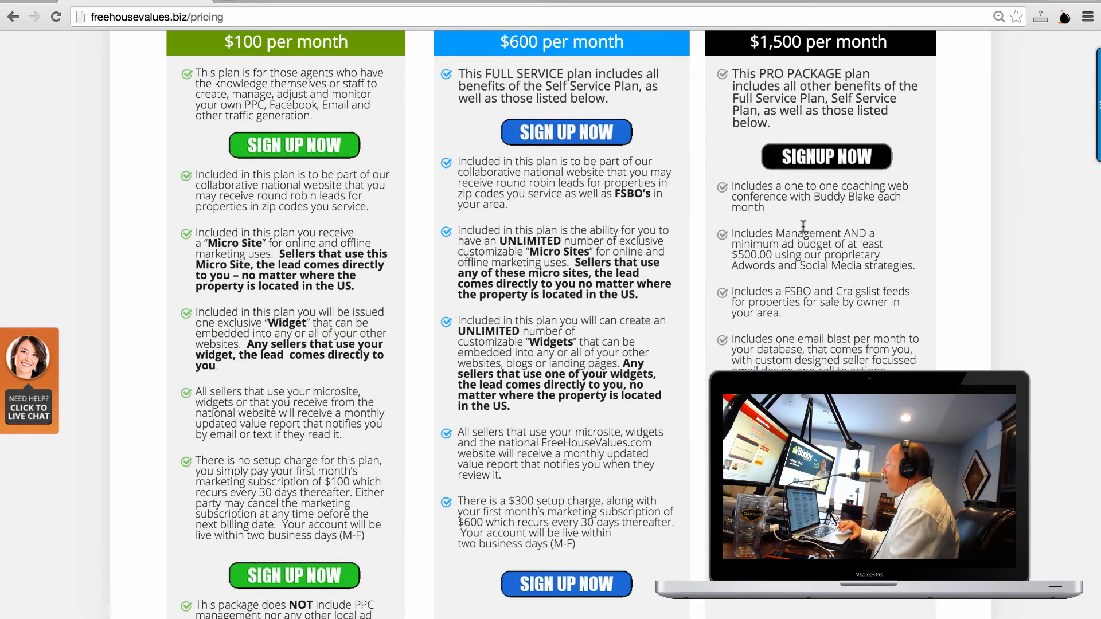
pyautogui.scroll(-2, 803, 227)
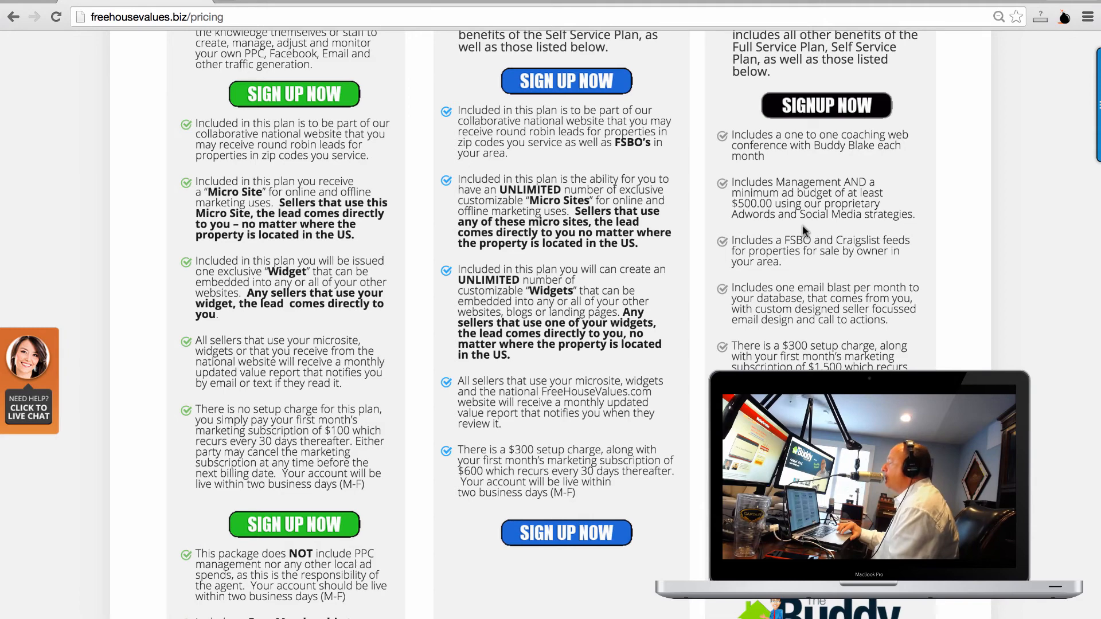
pyautogui.scroll(-8, 803, 225)
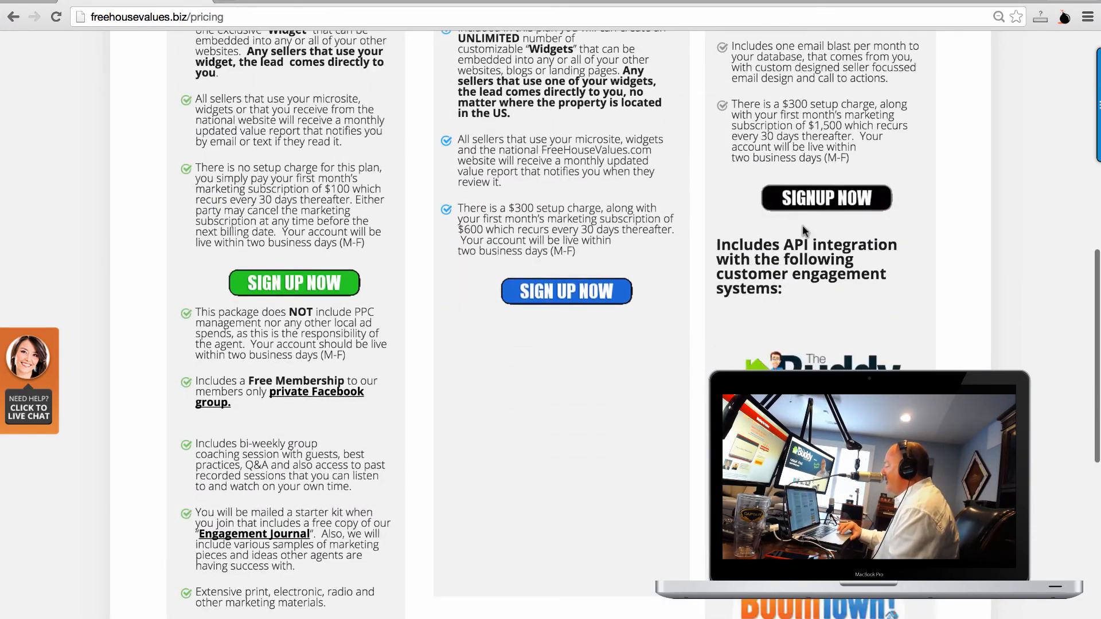
pyautogui.scroll(-12, 803, 225)
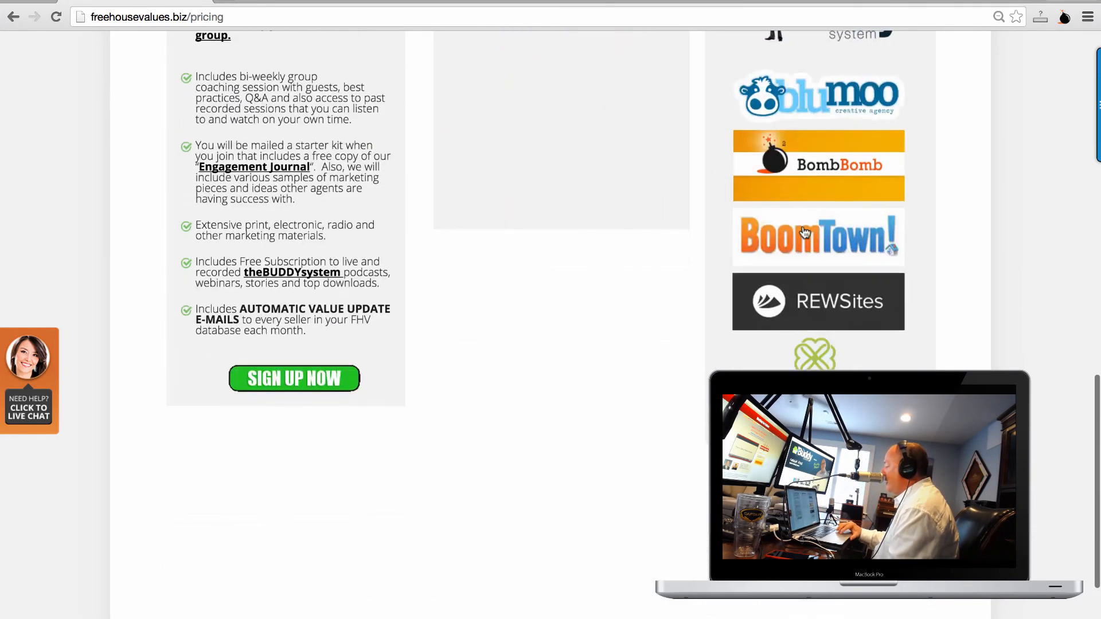
pyautogui.scroll(20, 804, 232)
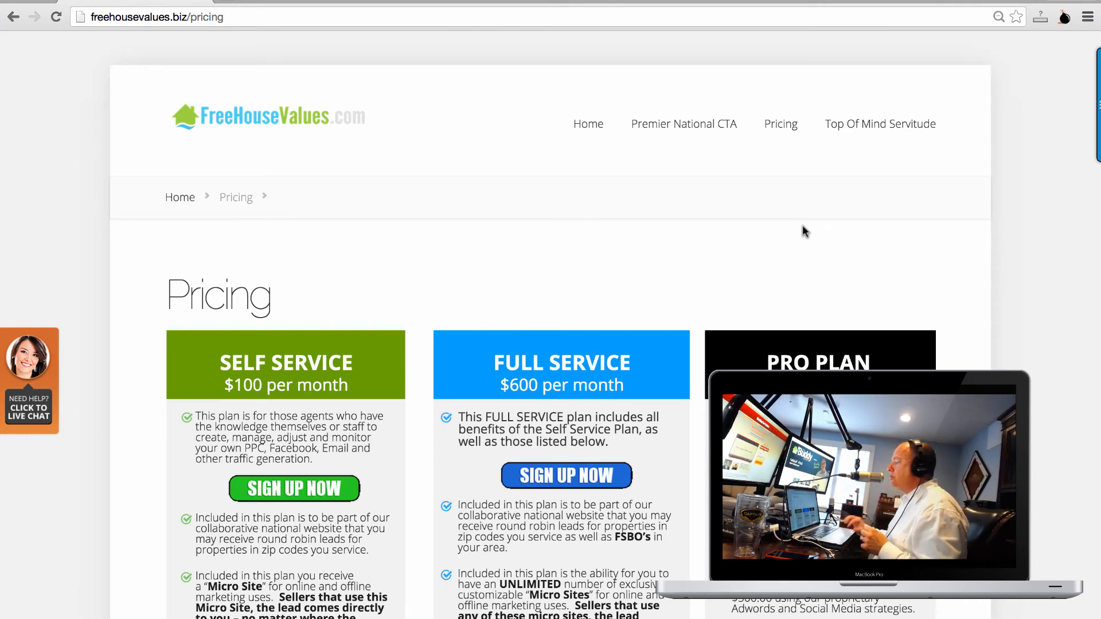
# Leave the pricing page for the Mac desktop showing the WilmingtonSHORTLIST and WRARagents.csv files.
pyautogui.moveTo(803, 1)
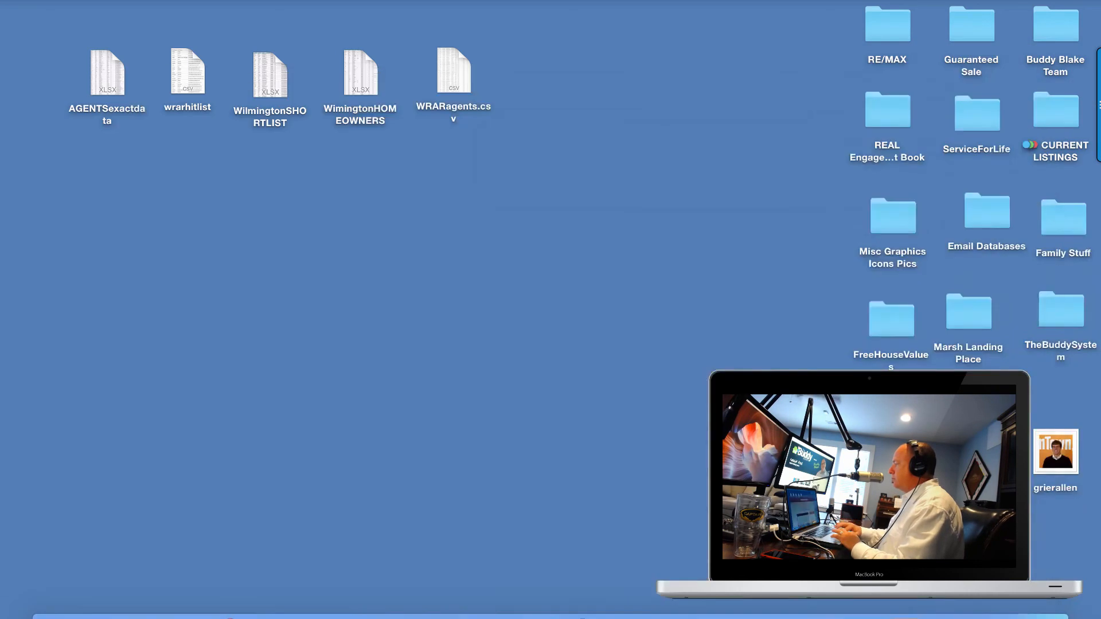
# Bring the JetWebinar 'Working For Sellers' registration window into view and review its signup form.
pyautogui.moveTo(221, 617); pyautogui.dragTo(211, 7)
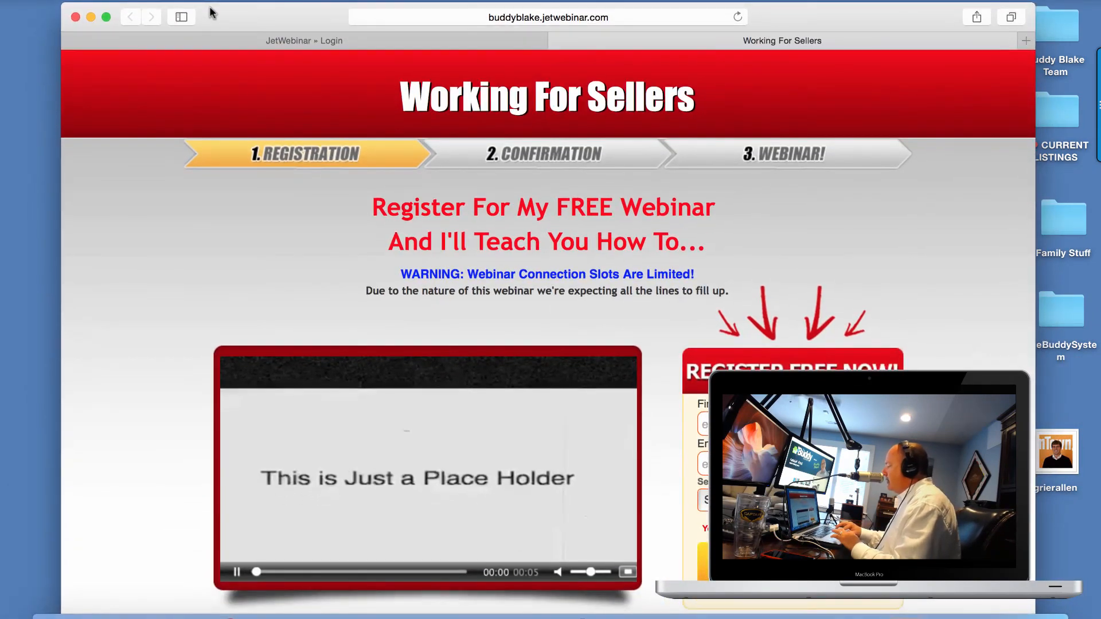
pyautogui.scroll(-6, 273, 252)
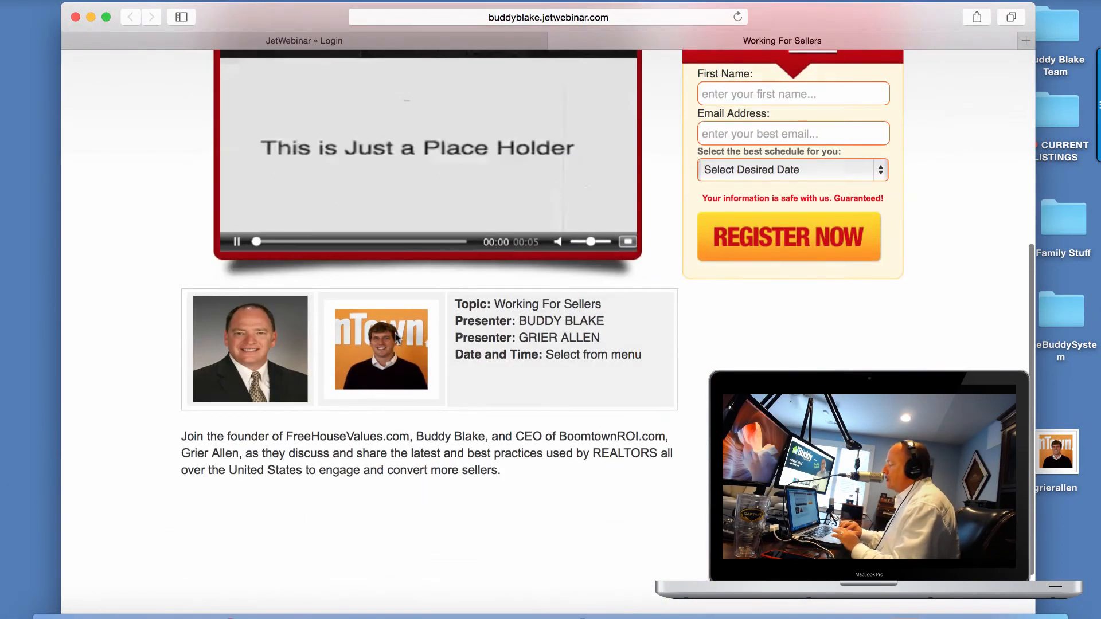
pyautogui.scroll(3, 483, 315)
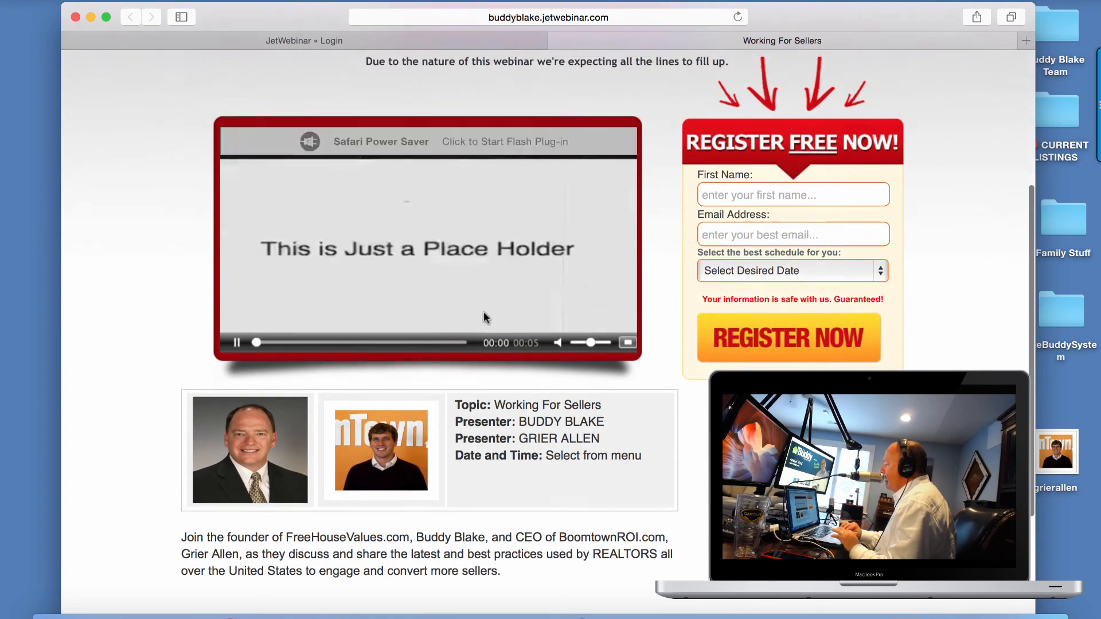
pyautogui.scroll(6, 483, 314)
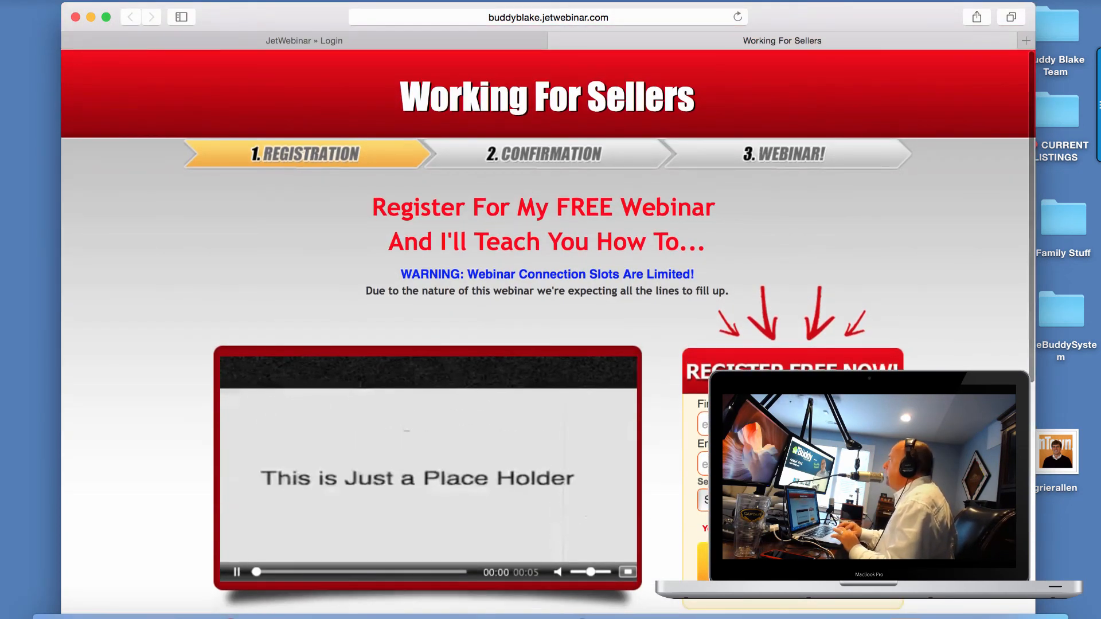
pyautogui.press('super+Tab')
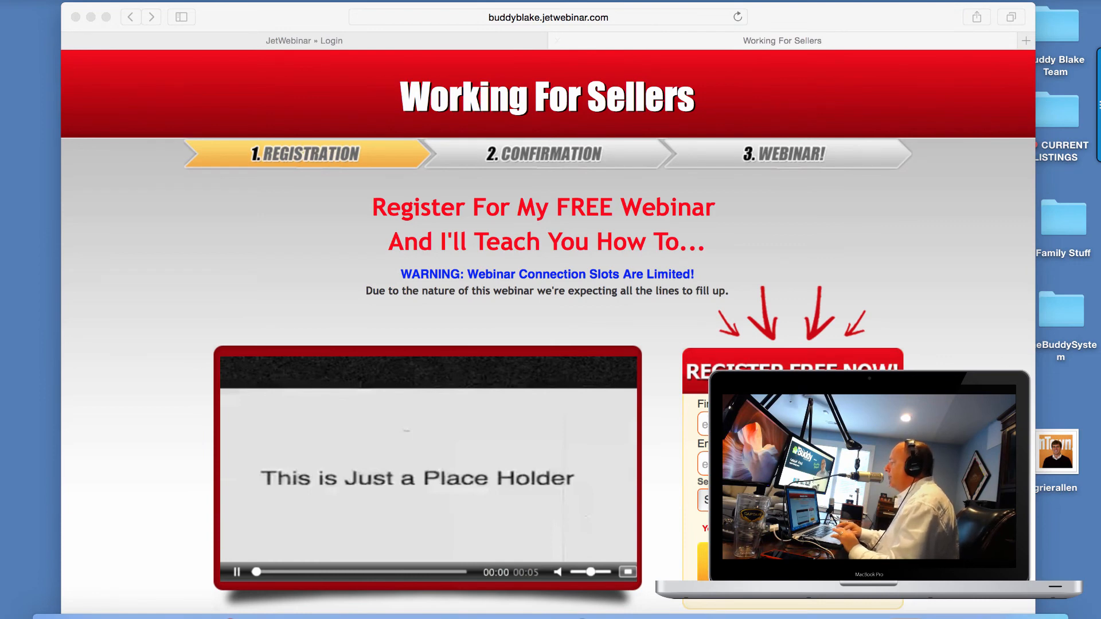
# Load thebuddysystem.com in Safari, correcting the mistyped addresses along the way.
pyautogui.click(593, 21)
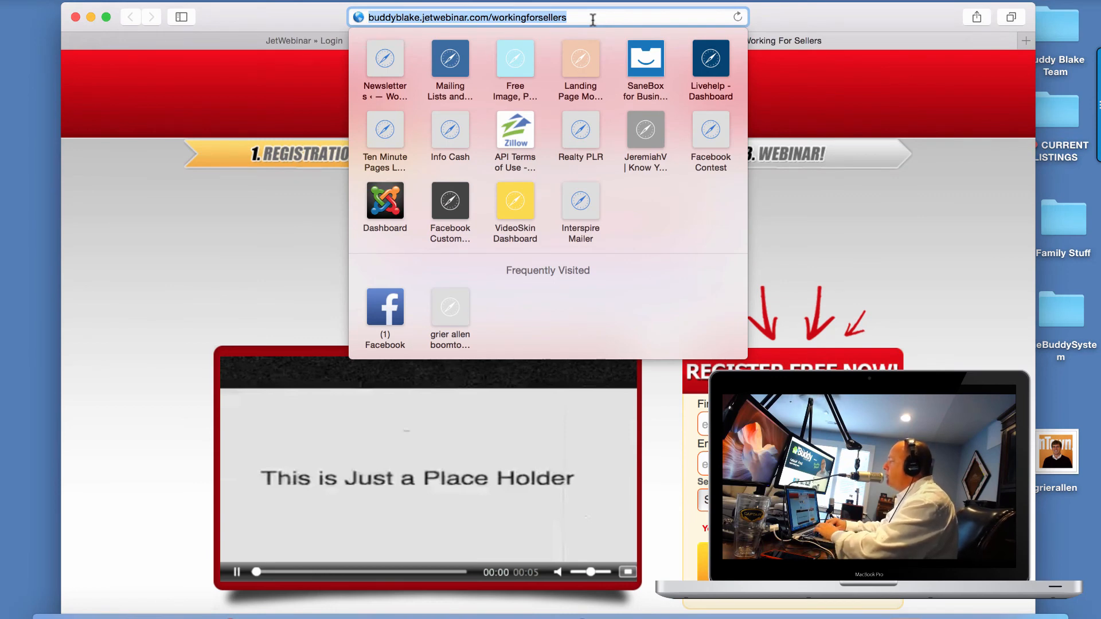
pyautogui.write('thebuddys')
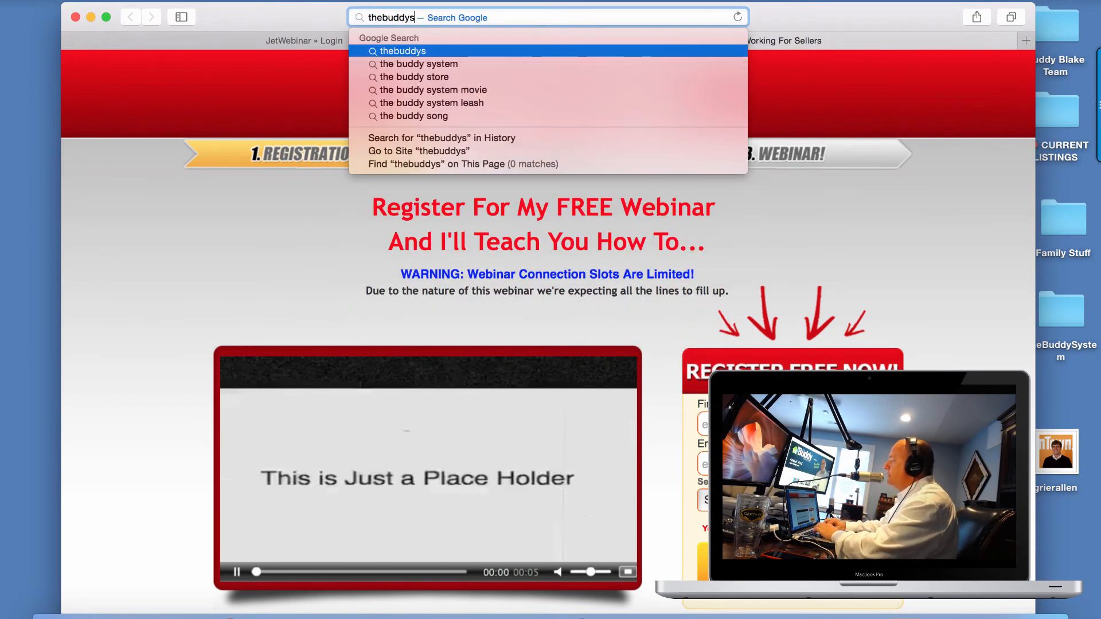
pyautogui.write('tem.com')
pyautogui.press('Return')
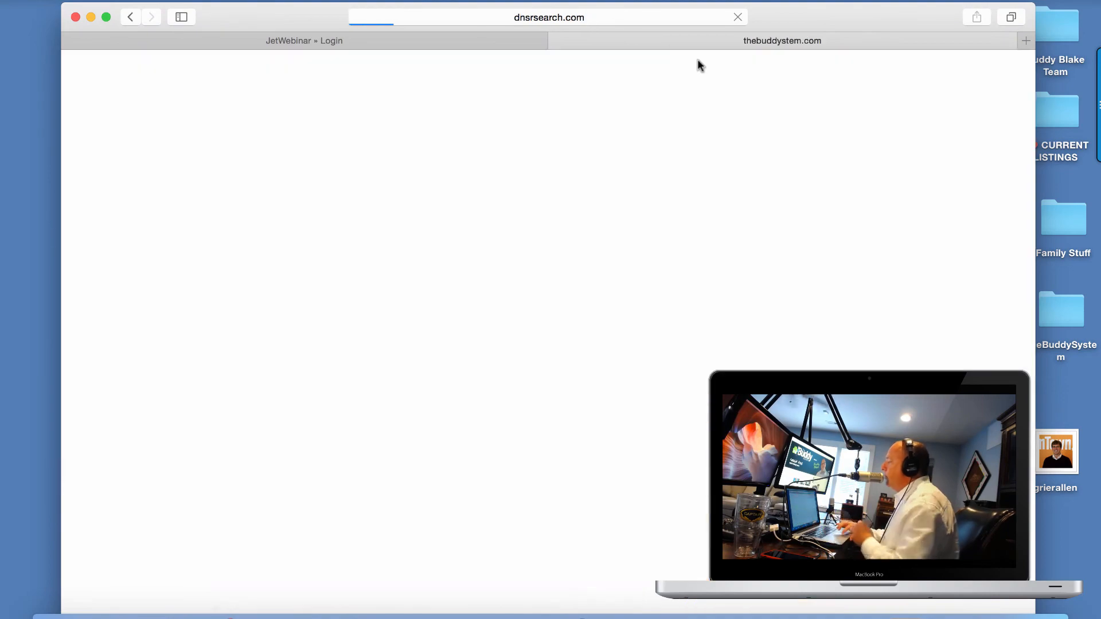
pyautogui.click(617, 19)
pyautogui.press('BackSpace')
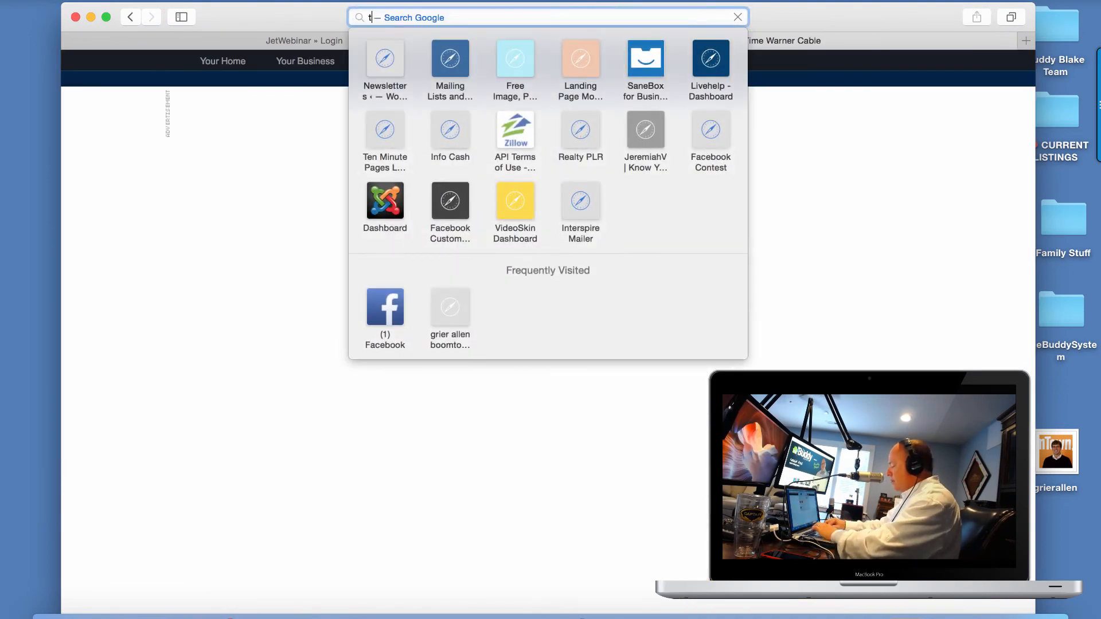
pyautogui.write('thebuddy')
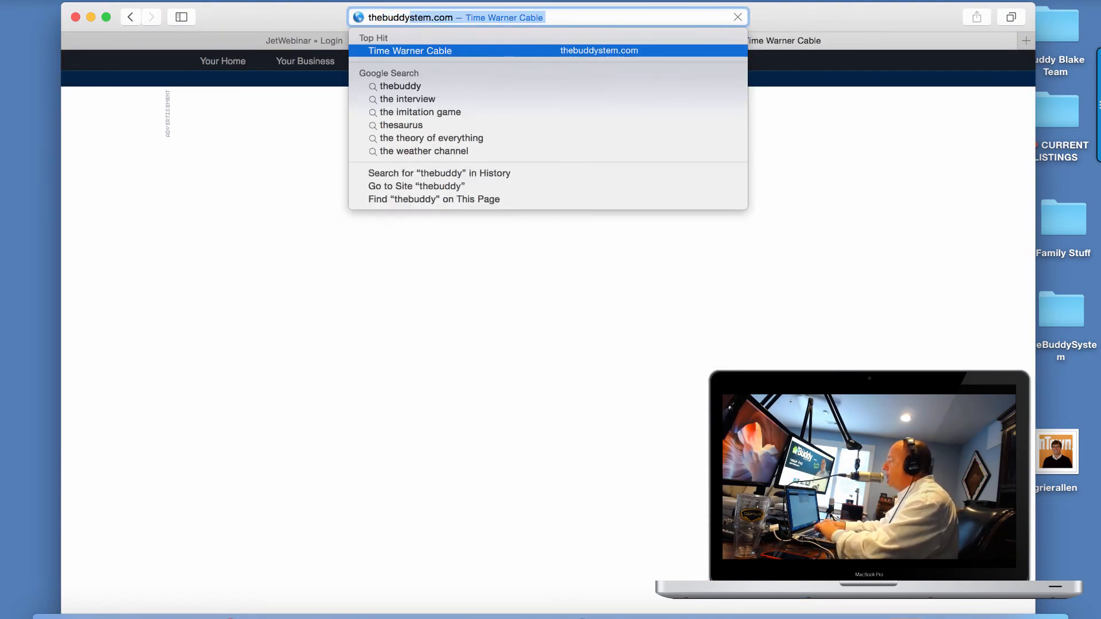
pyautogui.write('systemc.om')
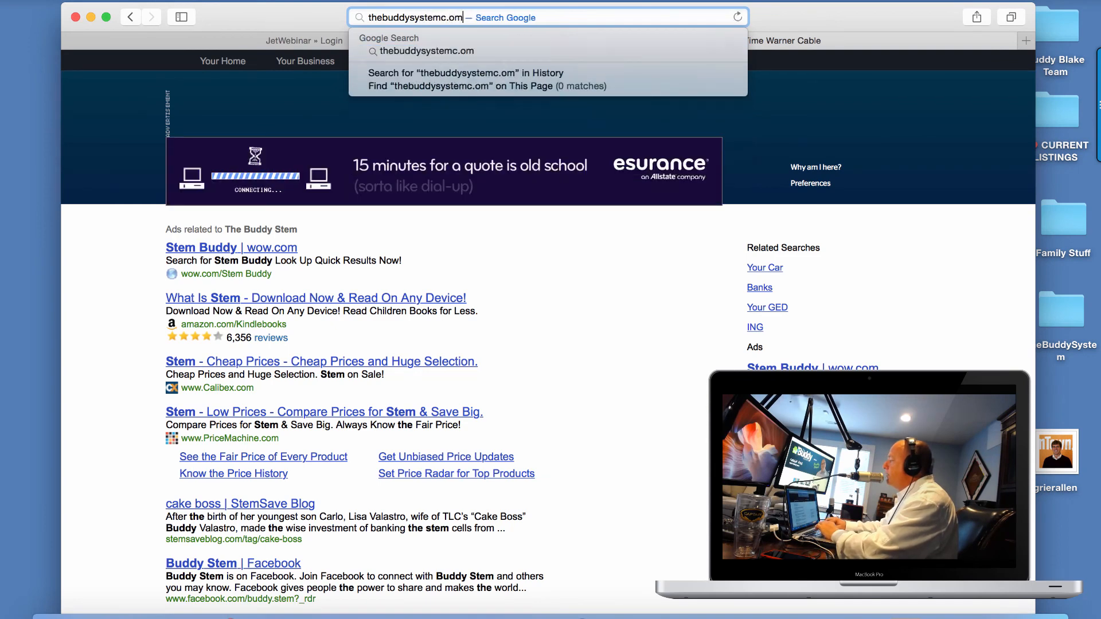
pyautogui.press('Return')
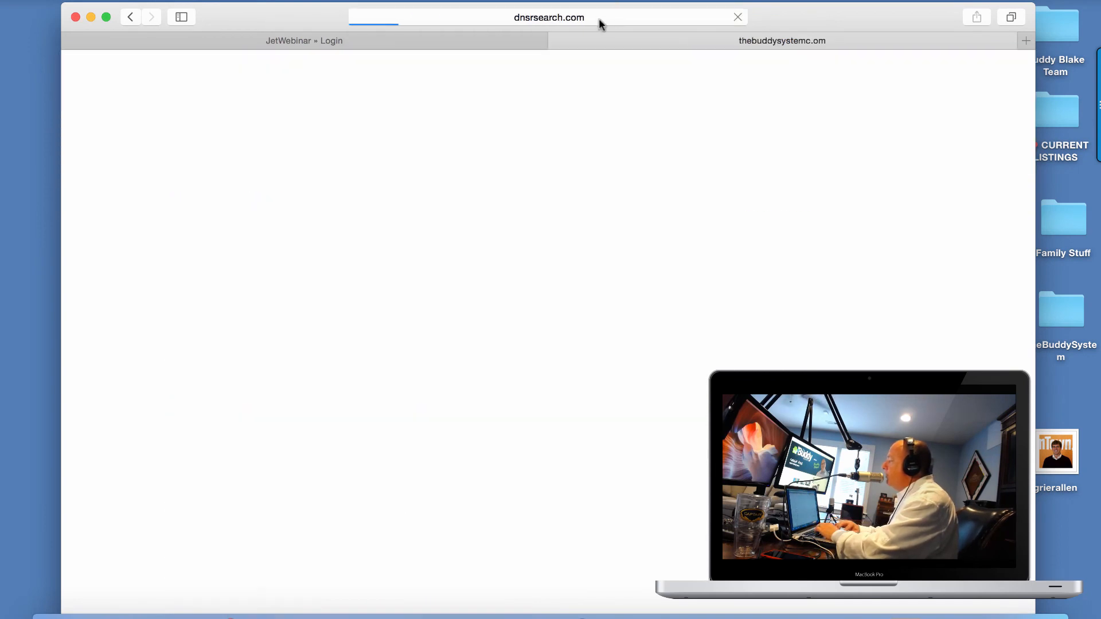
pyautogui.click(602, 19)
pyautogui.write('thebud')
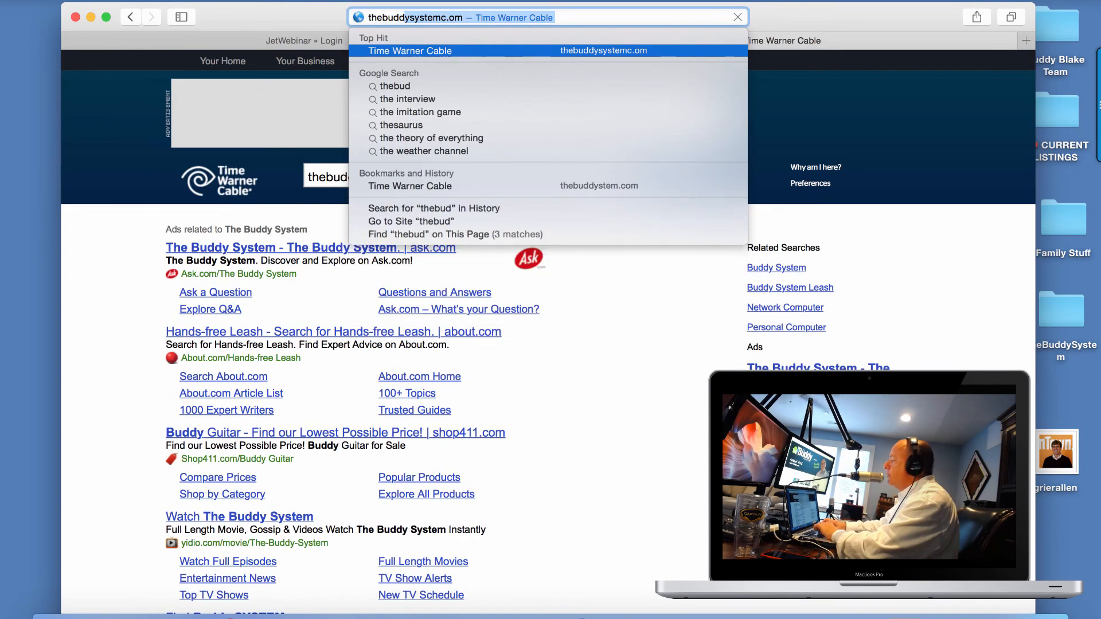
pyautogui.write('dysystemc.c')
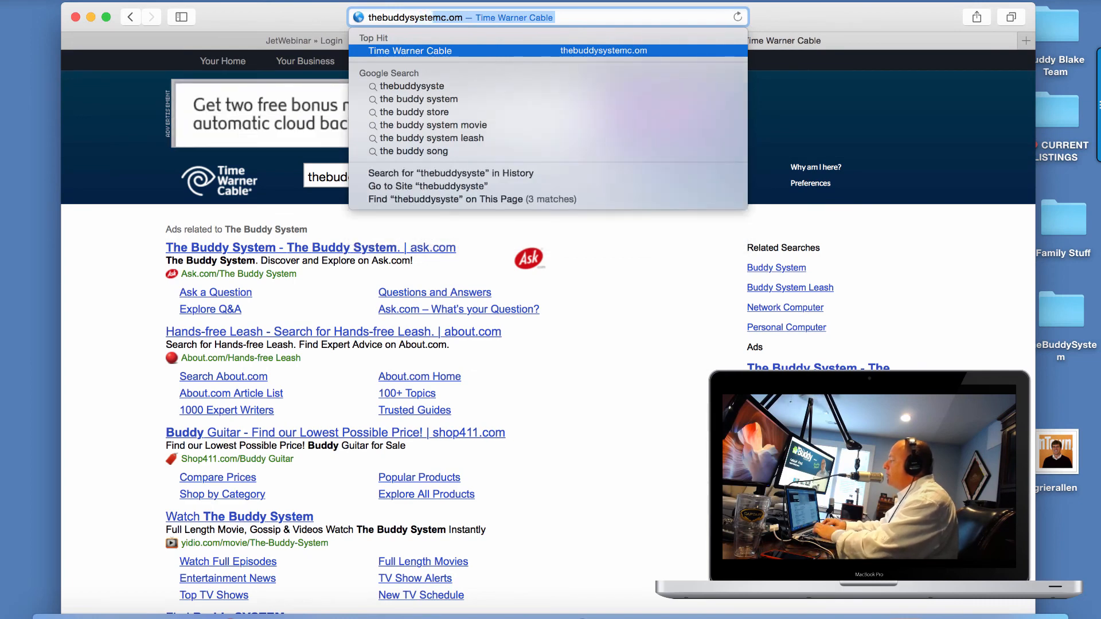
pyautogui.press('BackSpace')
pyautogui.press('BackSpace')
pyautogui.press('BackSpace')
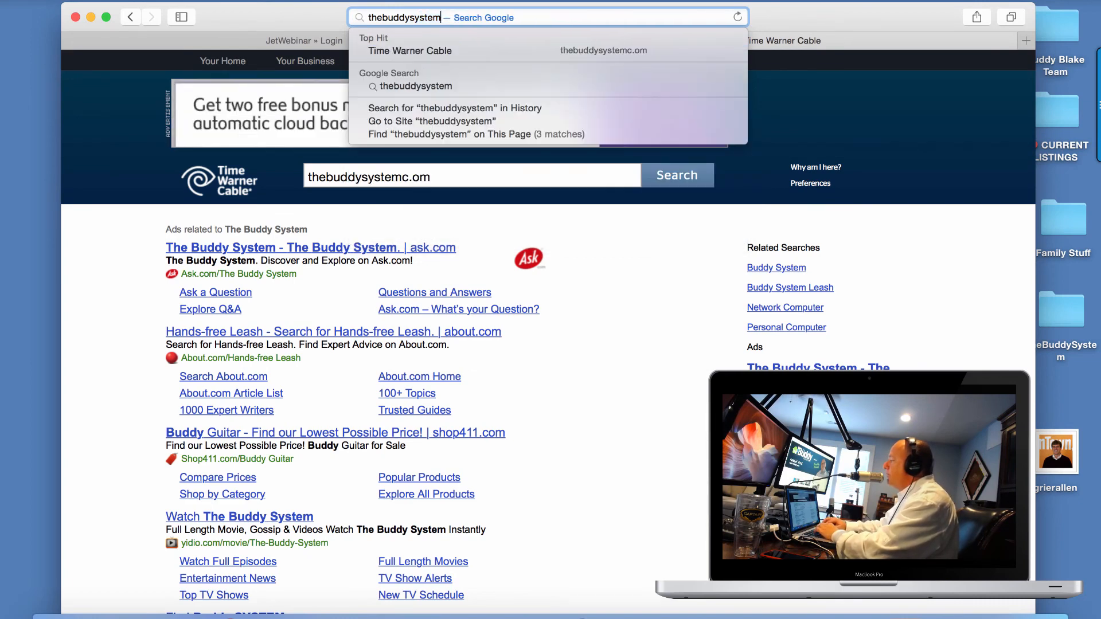
pyautogui.write('.com')
pyautogui.press('Return')
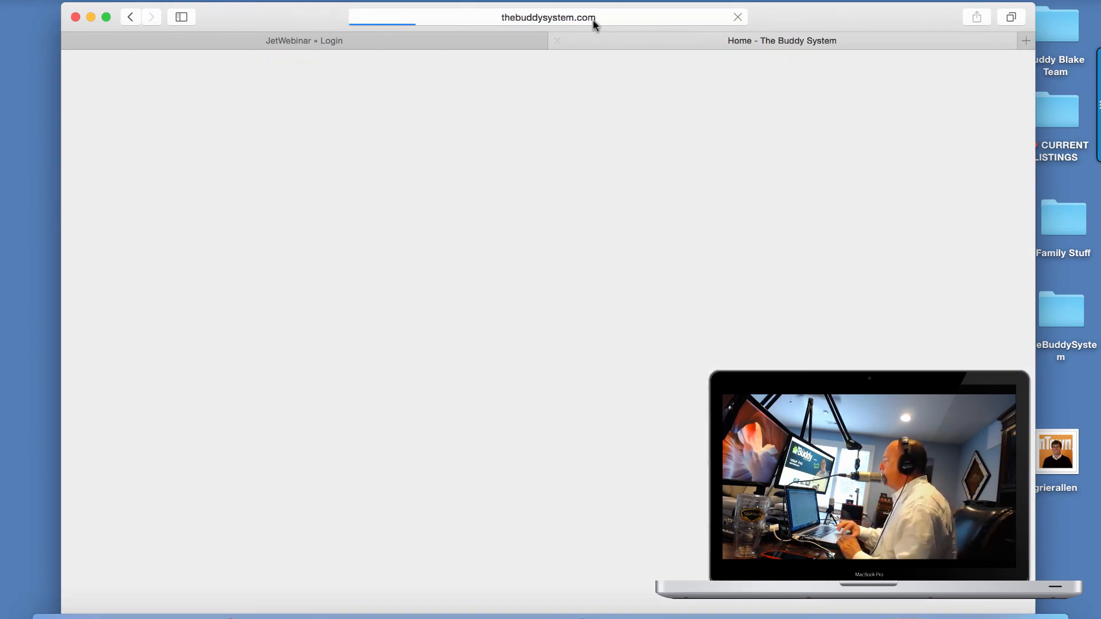
# Allow the Flash Player camera and microphone access so the comment form shows a live webcam preview.
pyautogui.scroll(-3, 594, 235)
pyautogui.scroll(-6, 595, 235)
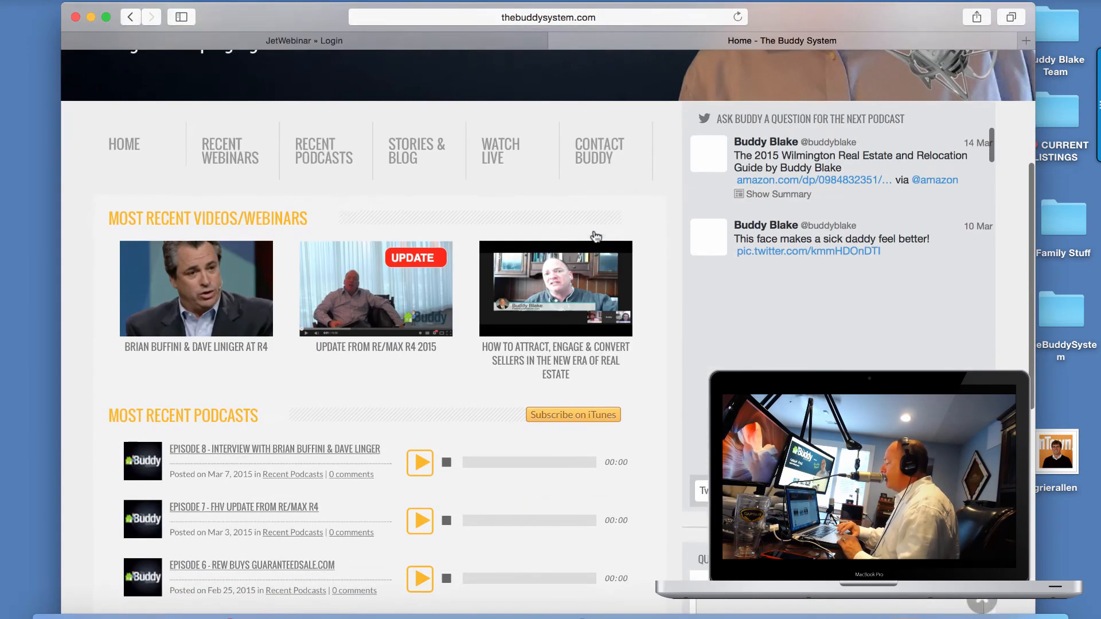
pyautogui.scroll(-2, 594, 235)
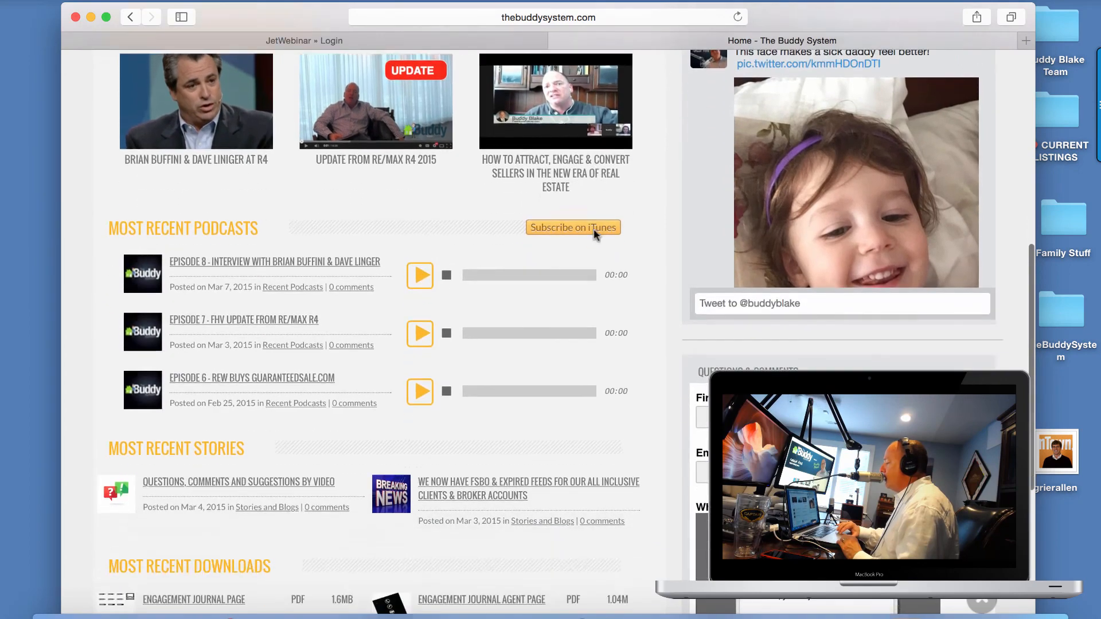
pyautogui.scroll(-4, 333, 313)
pyautogui.scroll(10, 332, 313)
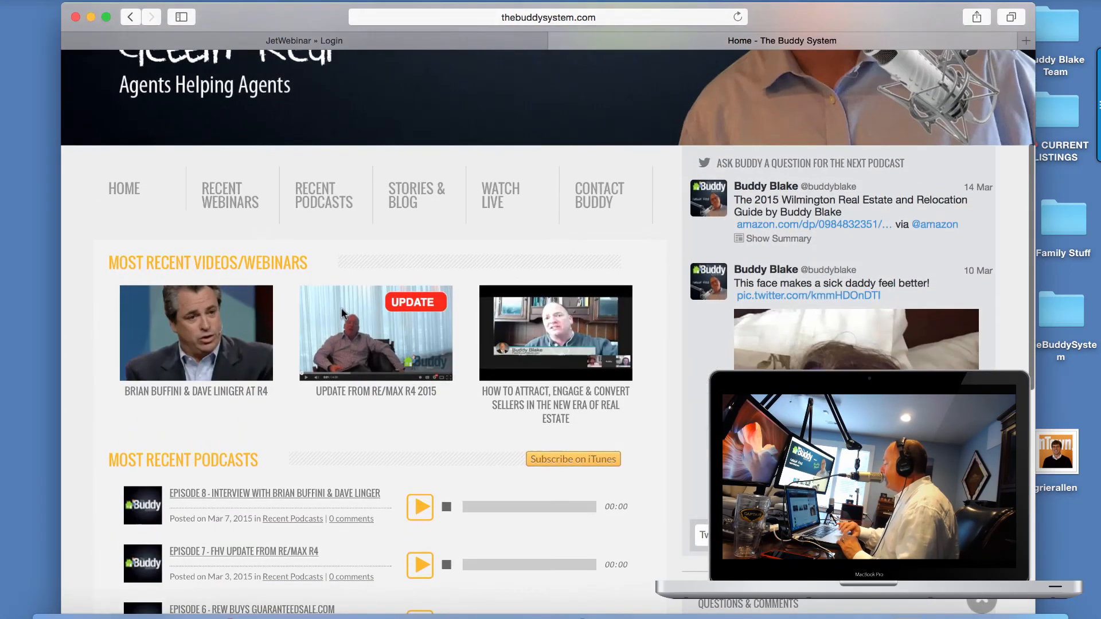
pyautogui.scroll(-12, 615, 474)
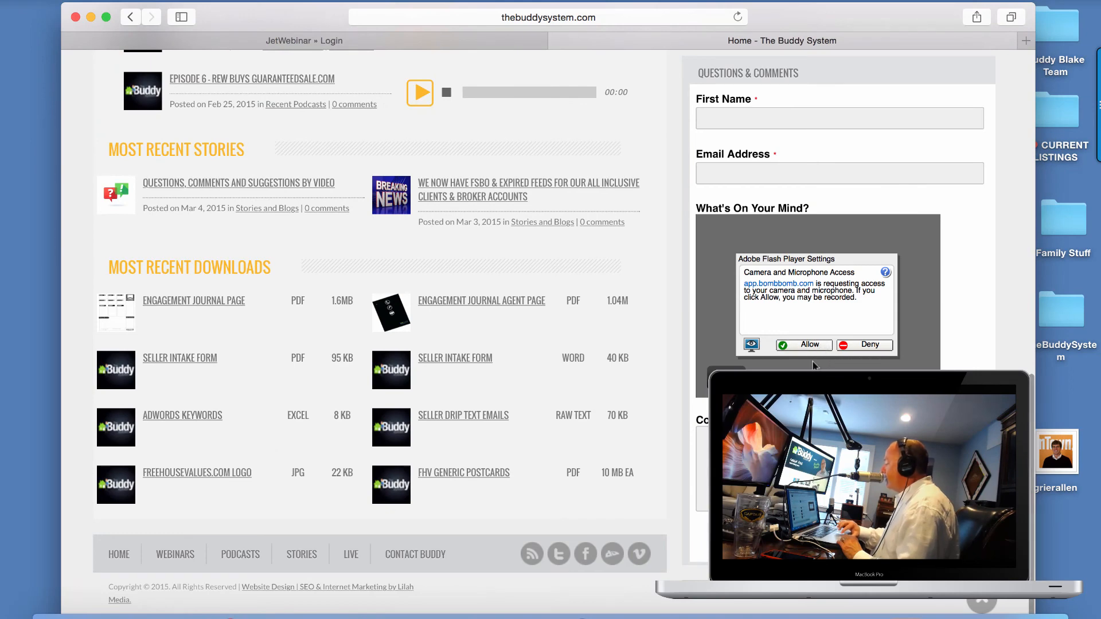
pyautogui.click(820, 343)
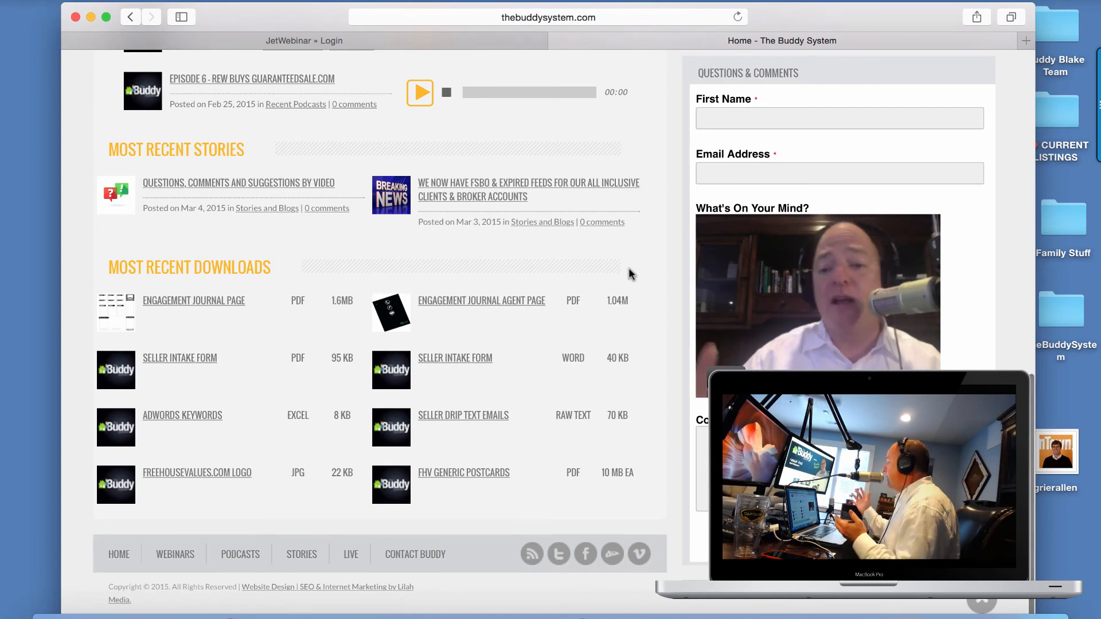
# Open the Engagement Journal Page from the downloads list.
pyautogui.scroll(-1, 629, 268)
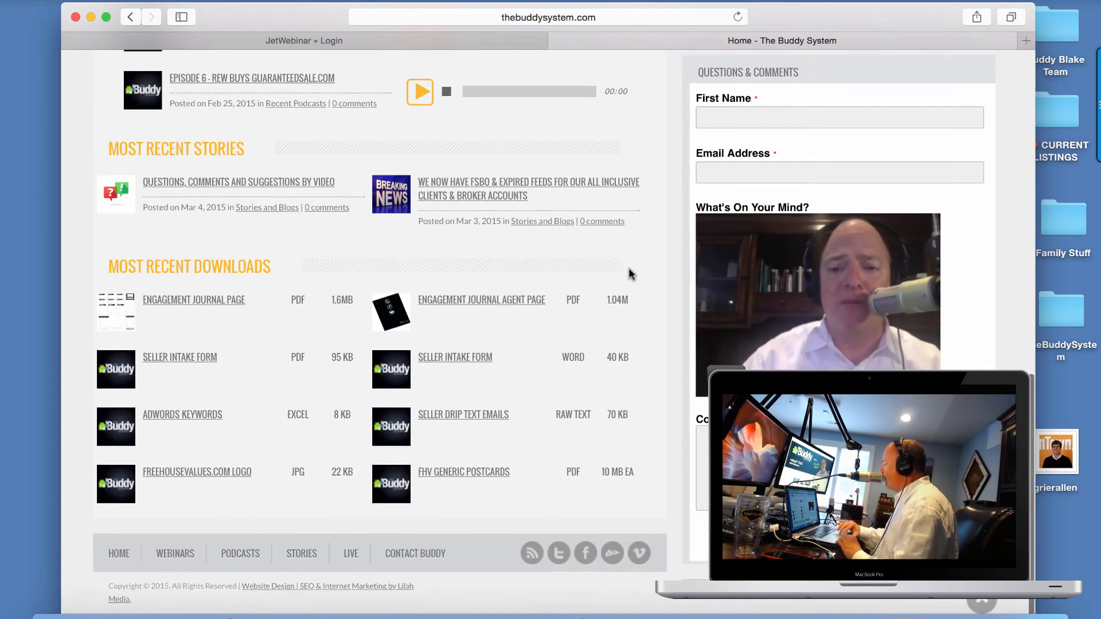
pyautogui.scroll(4, 629, 269)
pyautogui.scroll(-3, 629, 269)
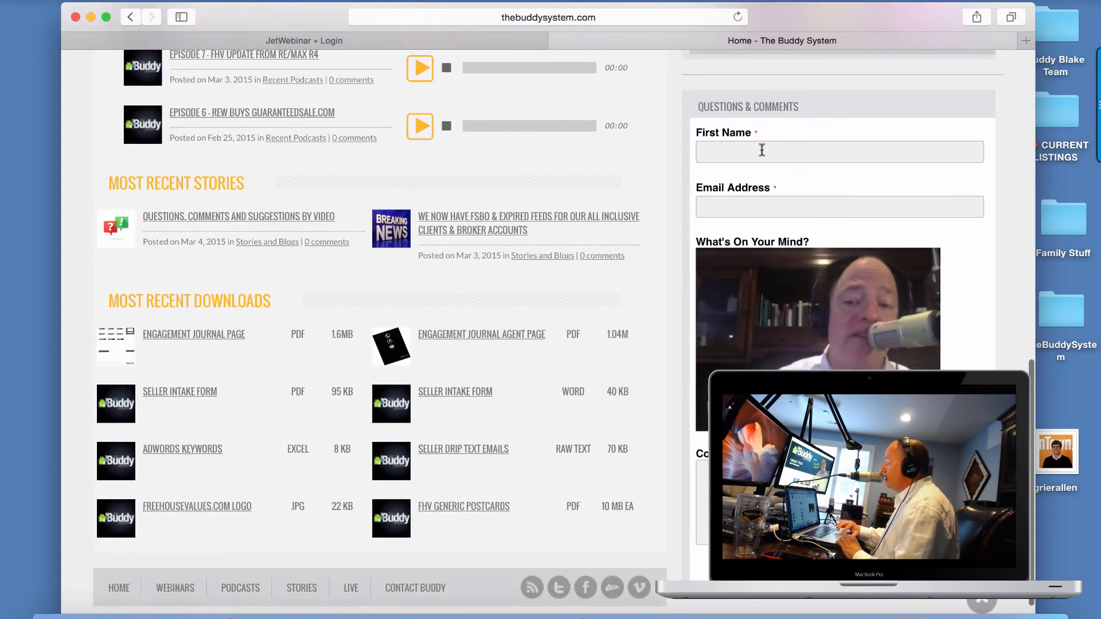
pyautogui.scroll(1, 757, 146)
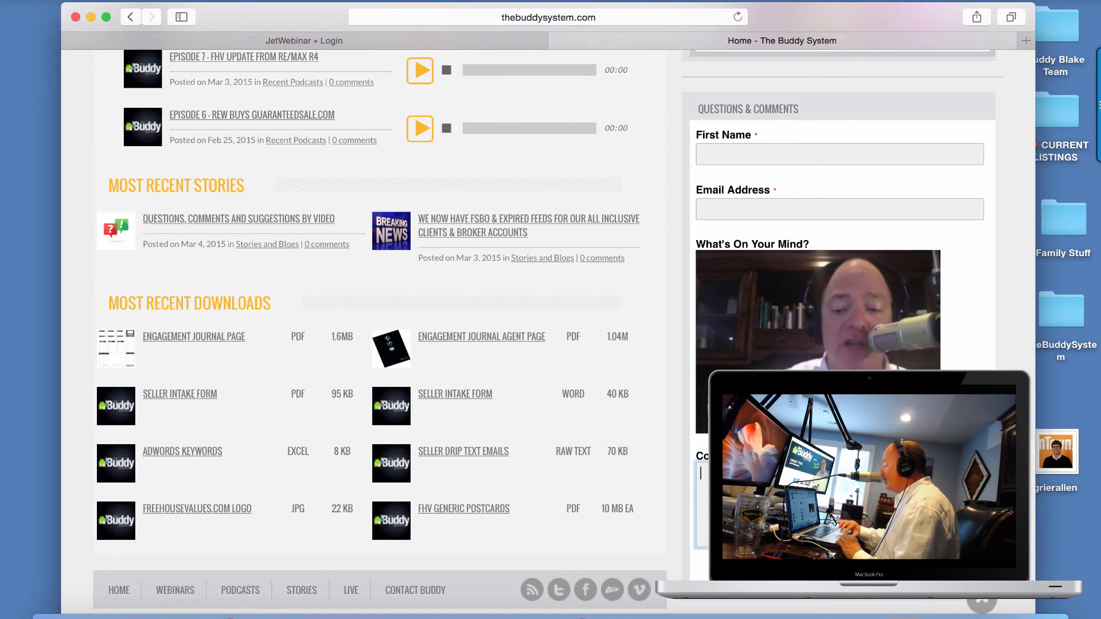
pyautogui.scroll(5, 565, 310)
pyautogui.scroll(-5, 169, 308)
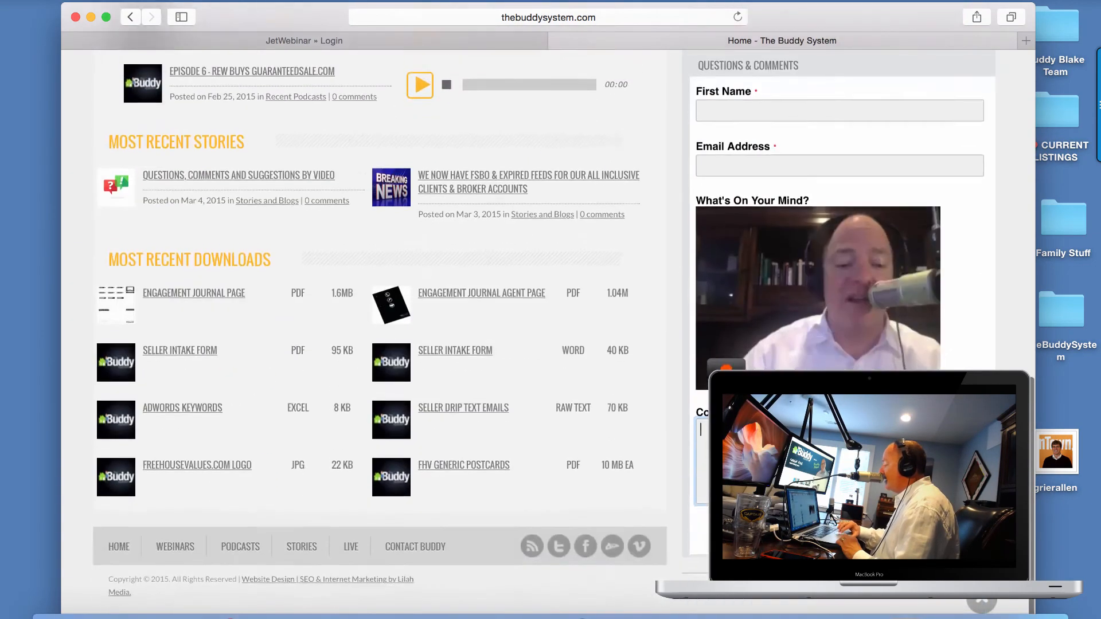
pyautogui.click(169, 304)
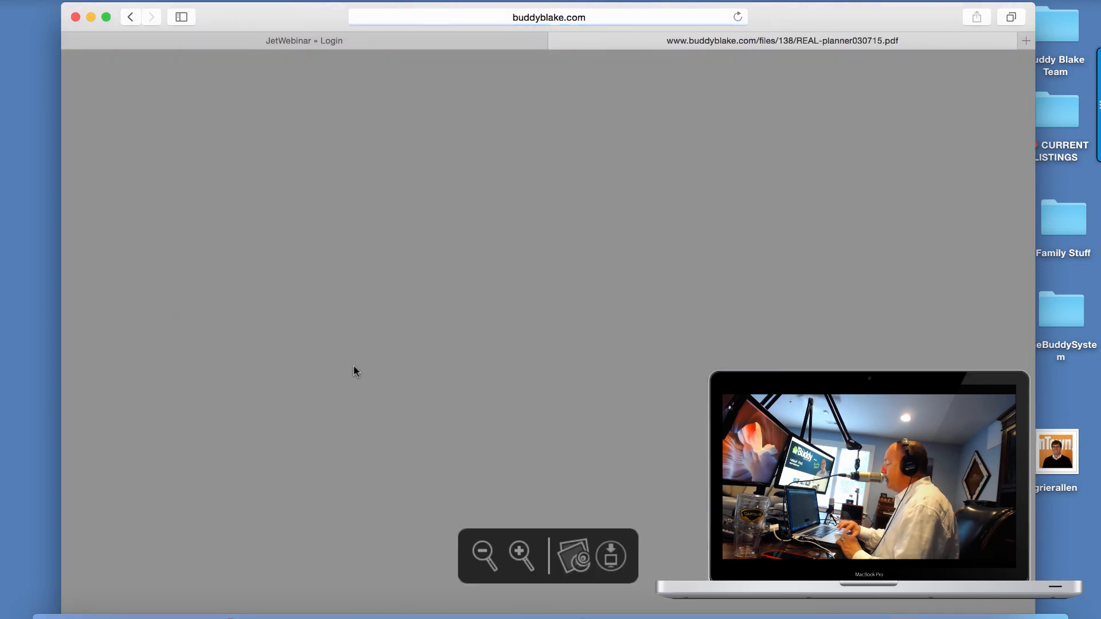
# Look through the REAL-planner030715.pdf planner, then return to The Buddy System site.
pyautogui.scroll(-3, 354, 367)
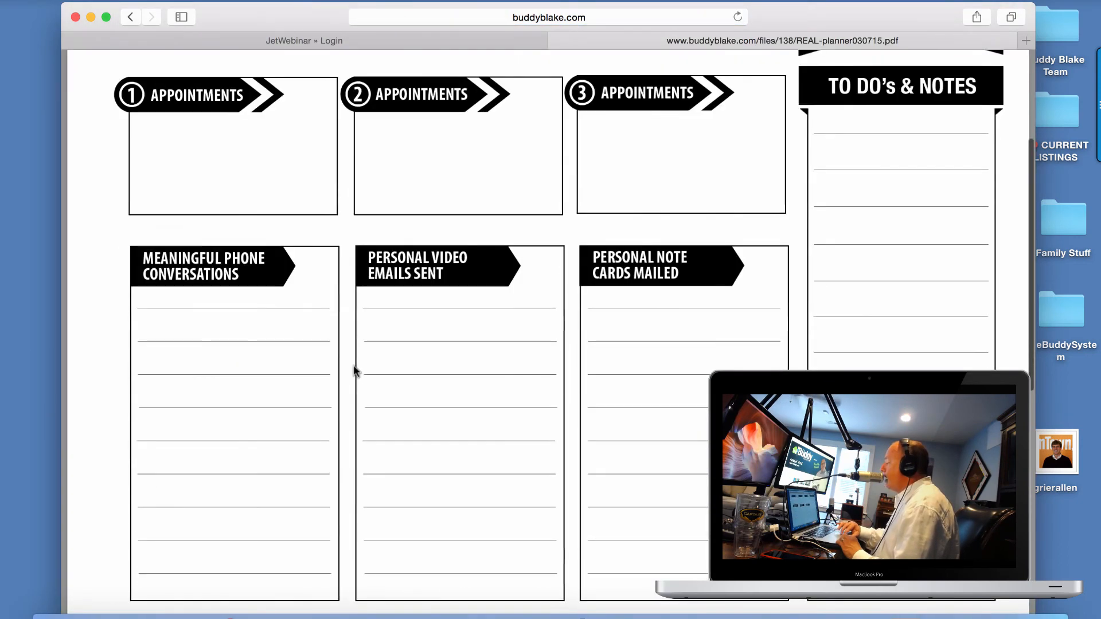
pyautogui.scroll(5, 353, 370)
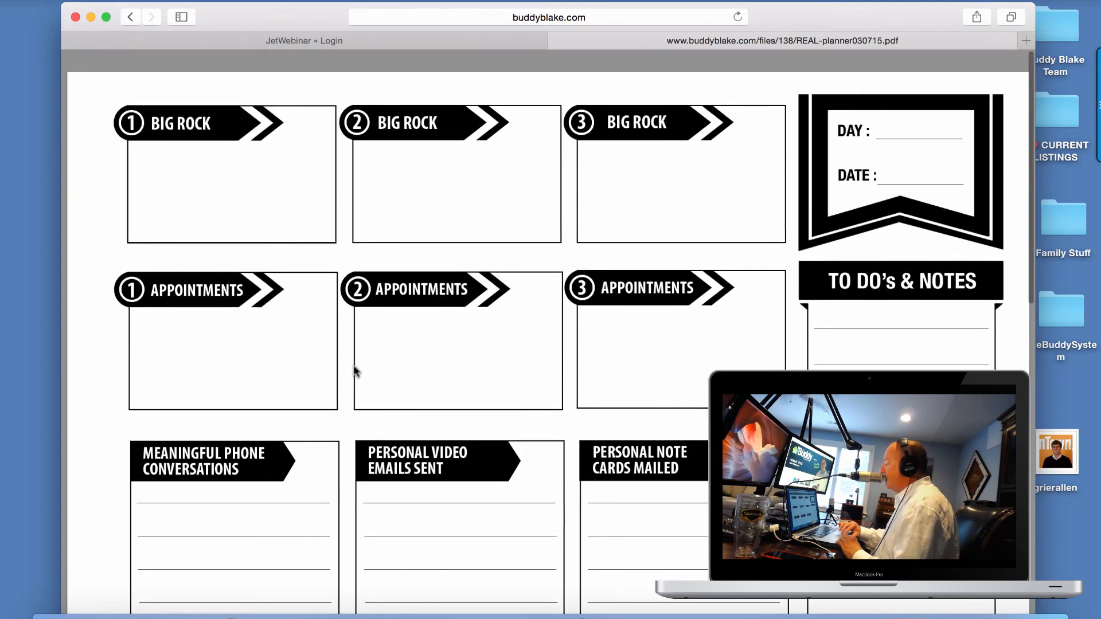
pyautogui.scroll(-10, 354, 370)
pyautogui.scroll(-5, 354, 370)
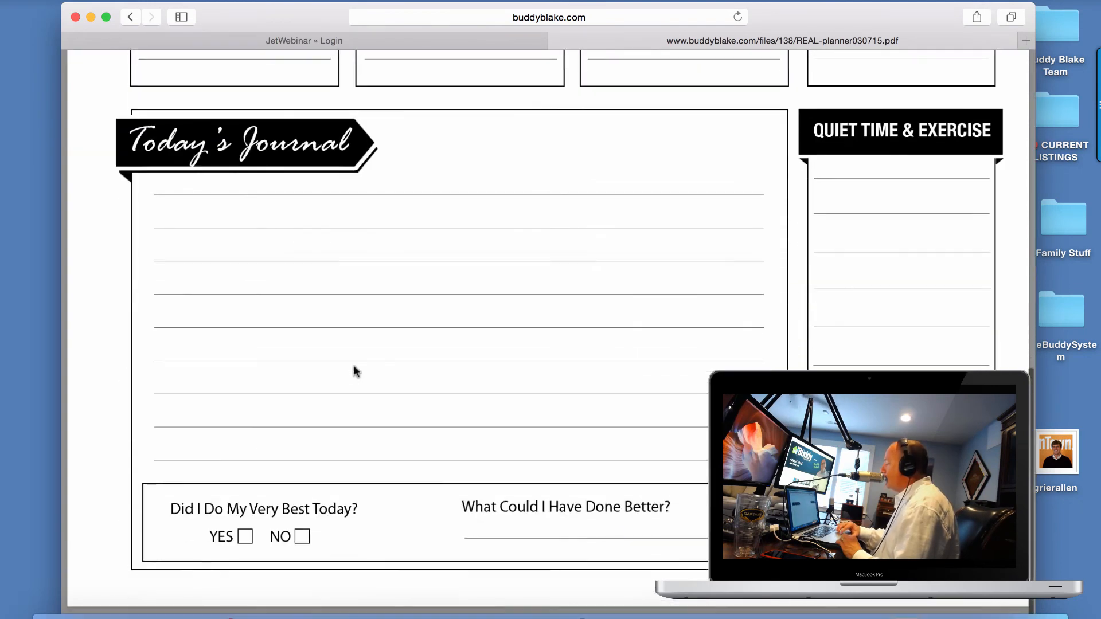
pyautogui.scroll(15, 354, 370)
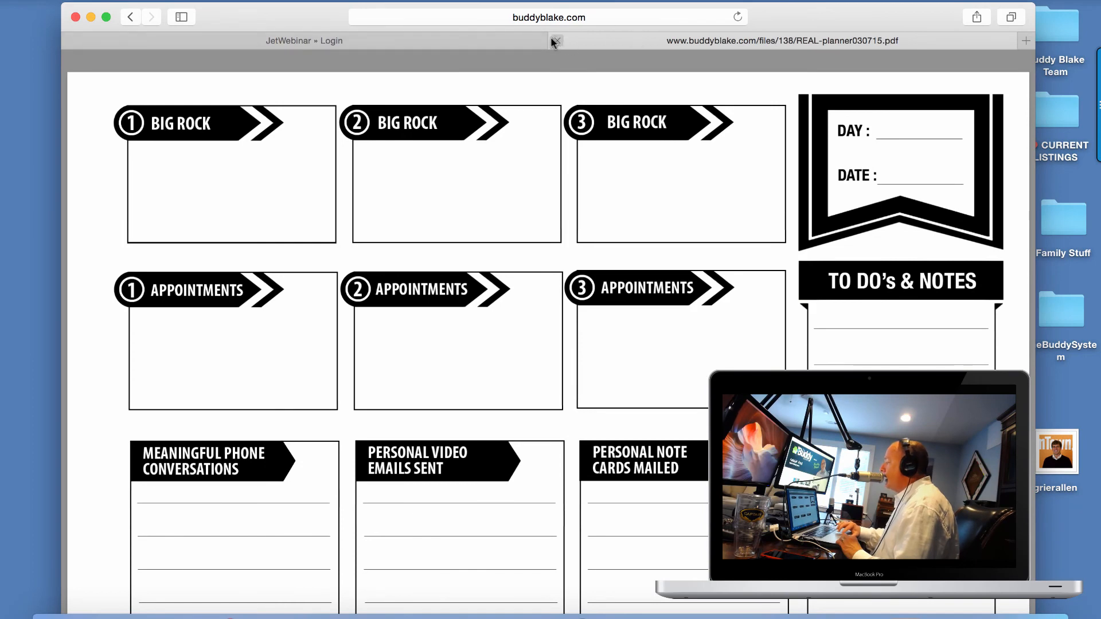
pyautogui.click(131, 16)
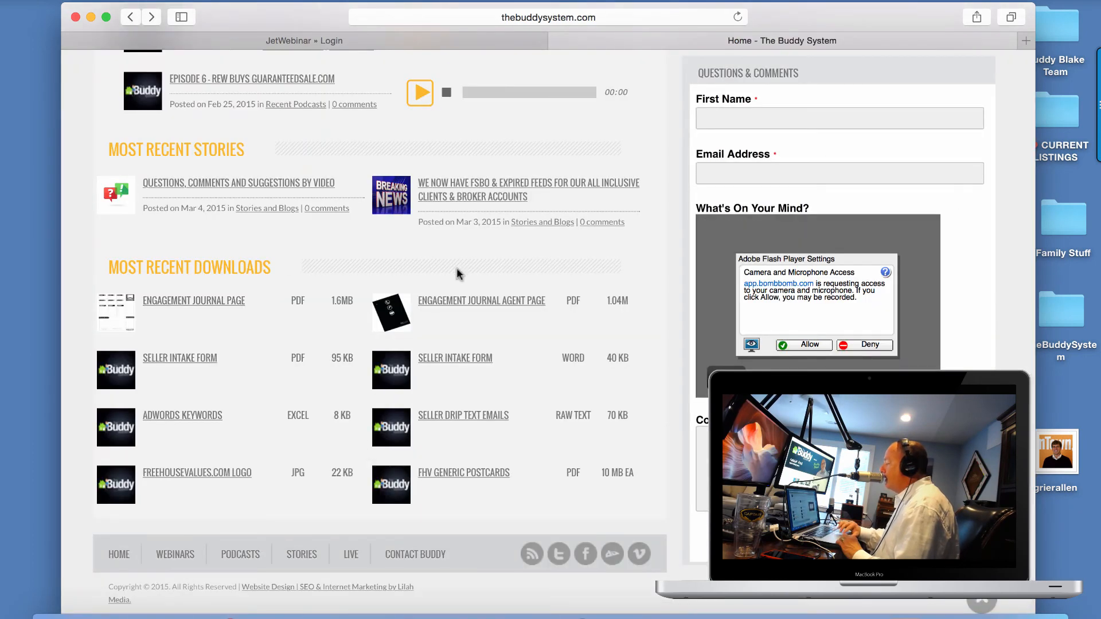
# Preview the Word Seller Intake Form, close it, and close the Safari window.
pyautogui.click(472, 360)
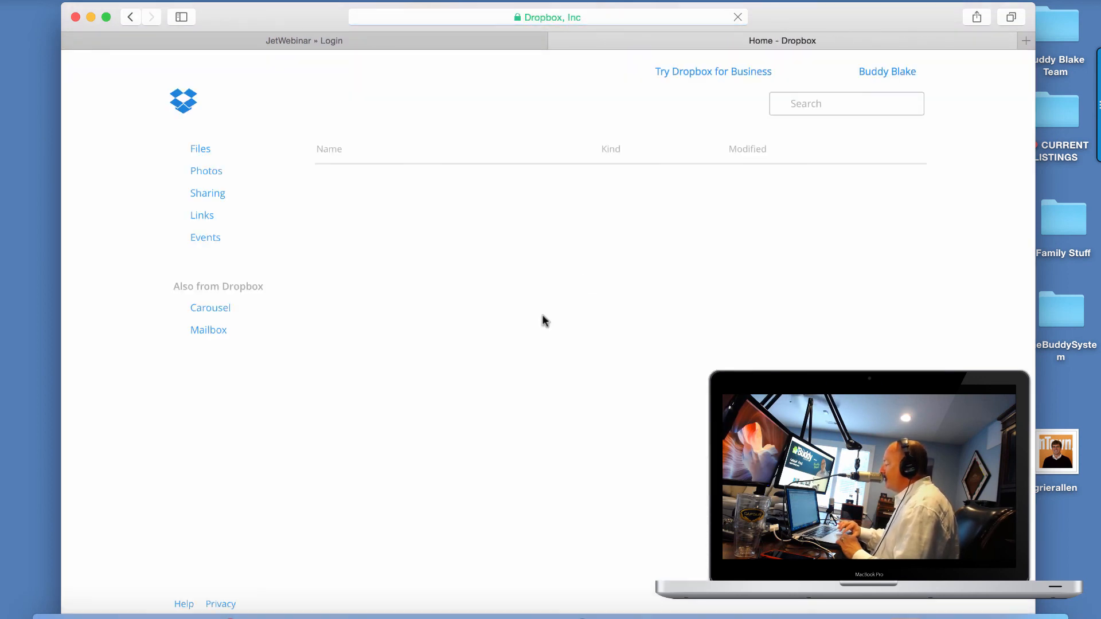
pyautogui.click(557, 42)
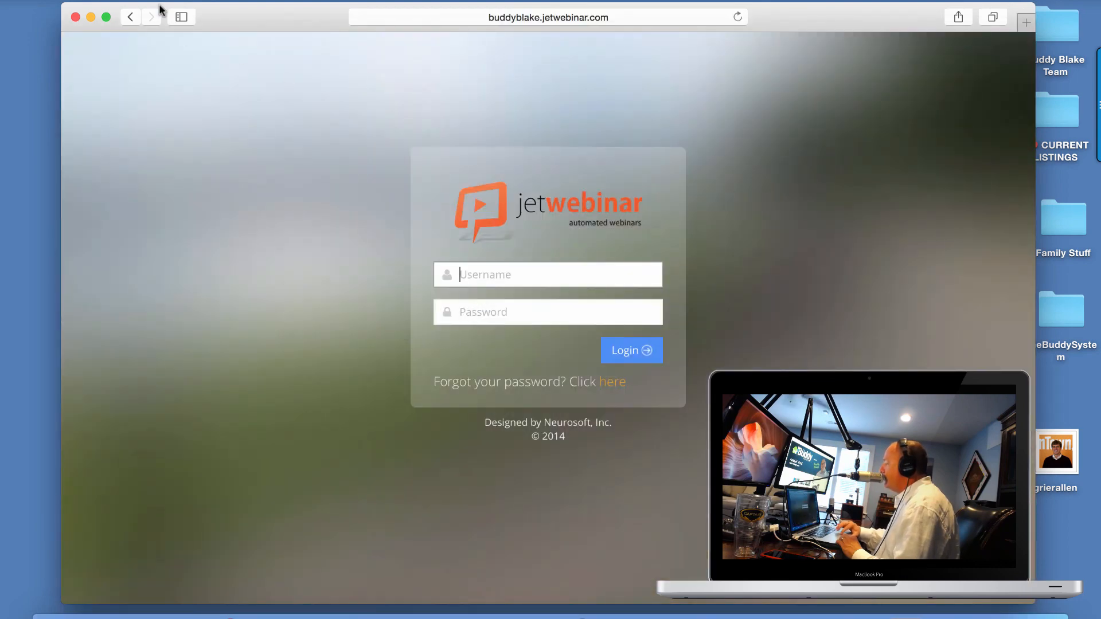
pyautogui.click(76, 17)
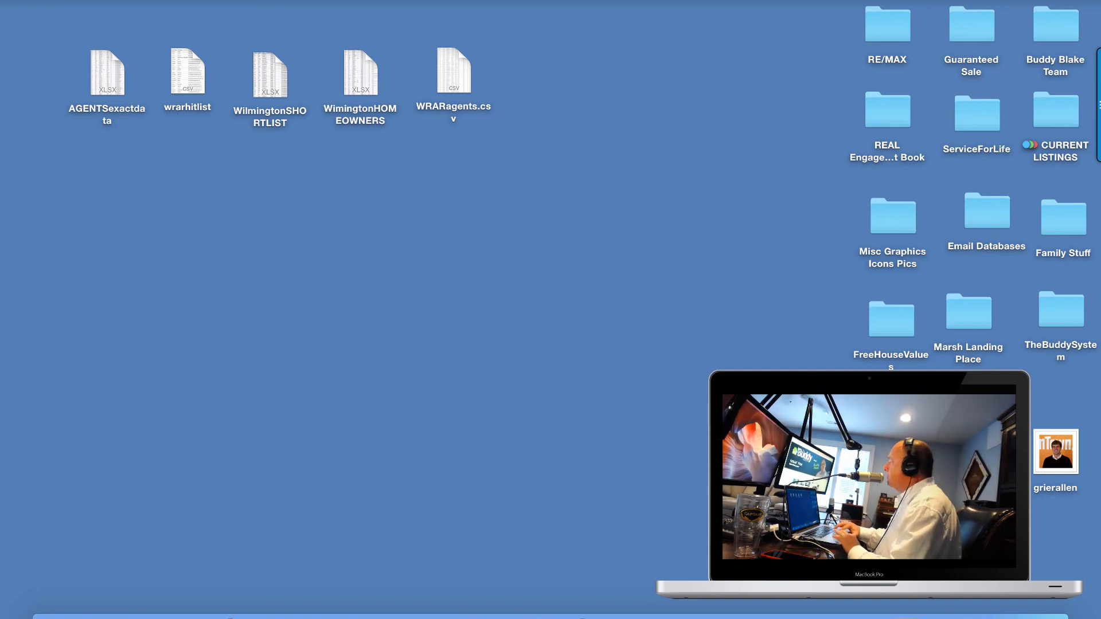
# Bring The Buddy System browser window onto the screen in full-screen mode and scroll down the page.
pyautogui.moveTo(1100, 241); pyautogui.dragTo(339, 10)
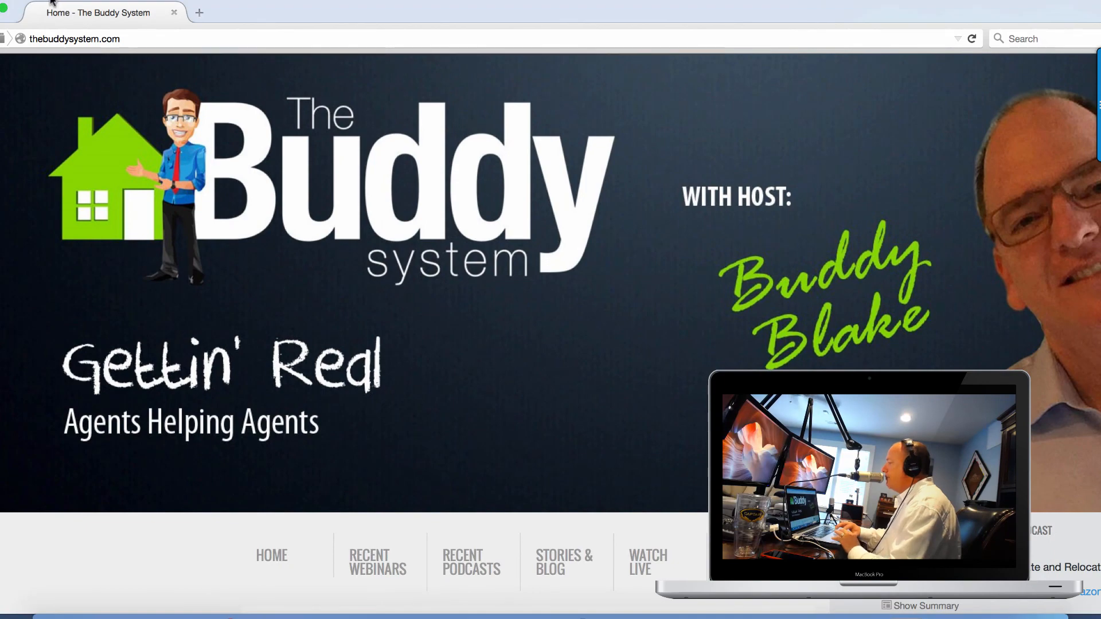
pyautogui.click(4, 10)
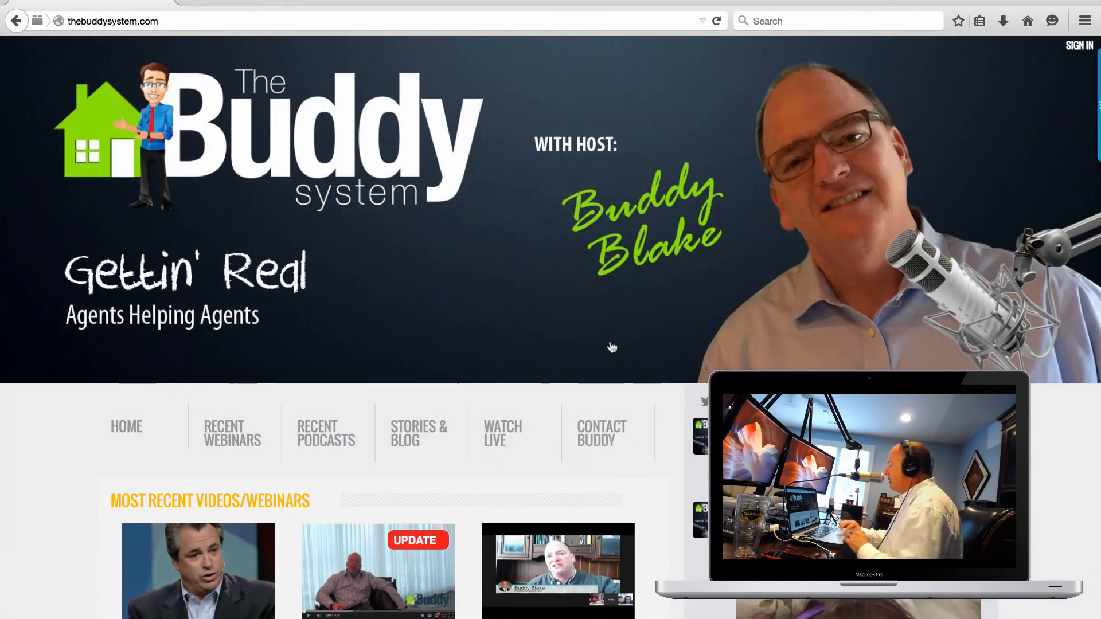
pyautogui.scroll(-3, 610, 344)
pyautogui.scroll(-3, 610, 339)
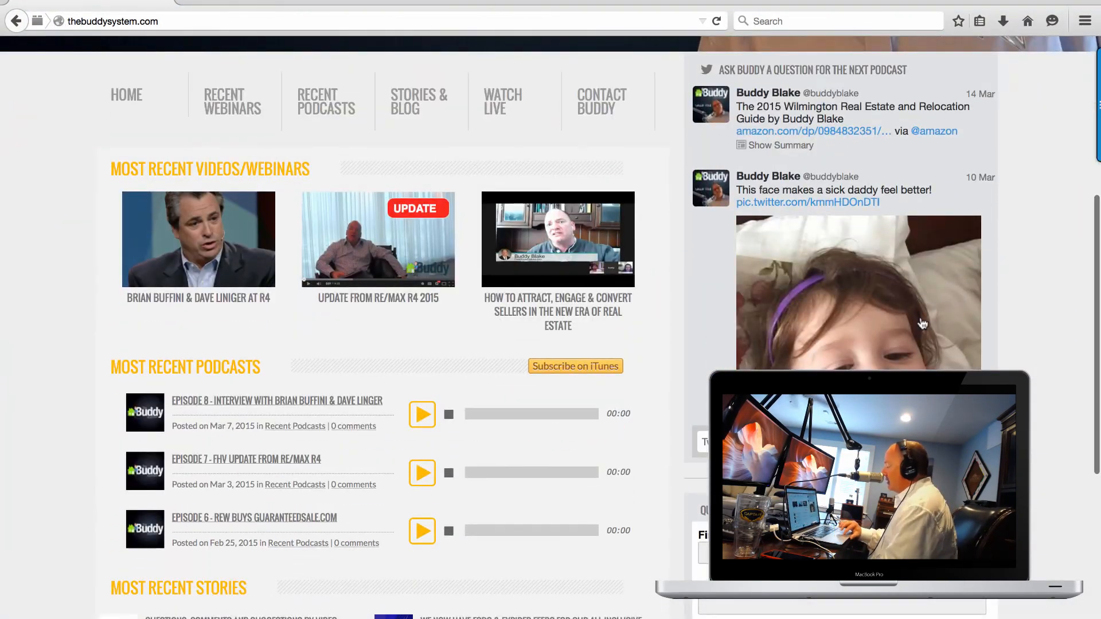
pyautogui.scroll(-3, 911, 330)
pyautogui.scroll(-3, 911, 330)
pyautogui.scroll(-3, 558, 283)
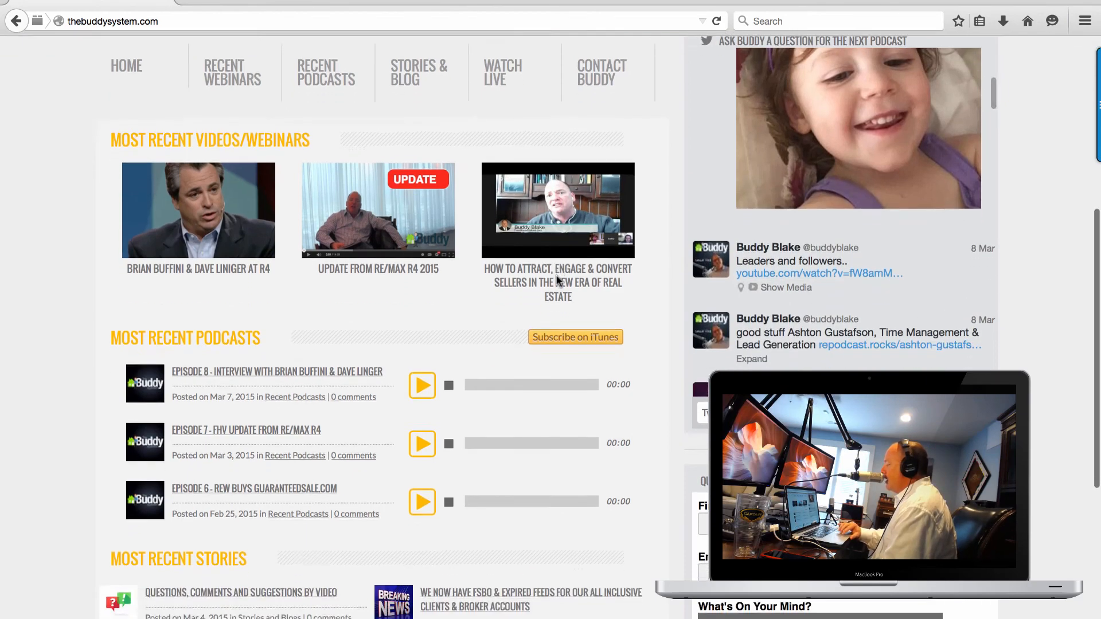
pyautogui.scroll(-3, 558, 282)
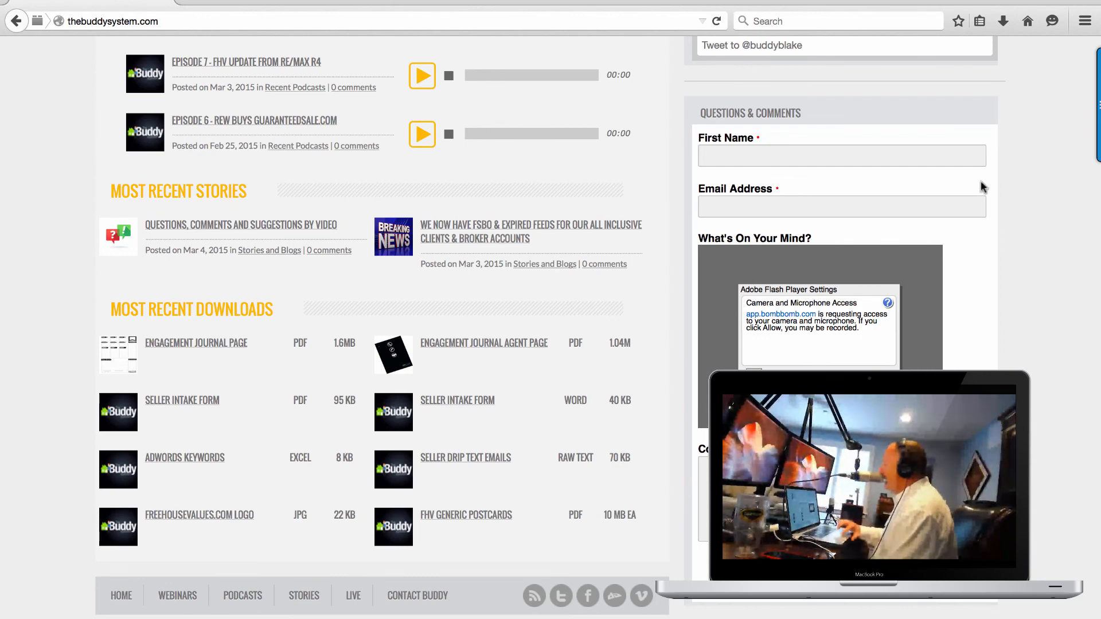
pyautogui.click(834, 352)
pyautogui.scroll(10, 852, 312)
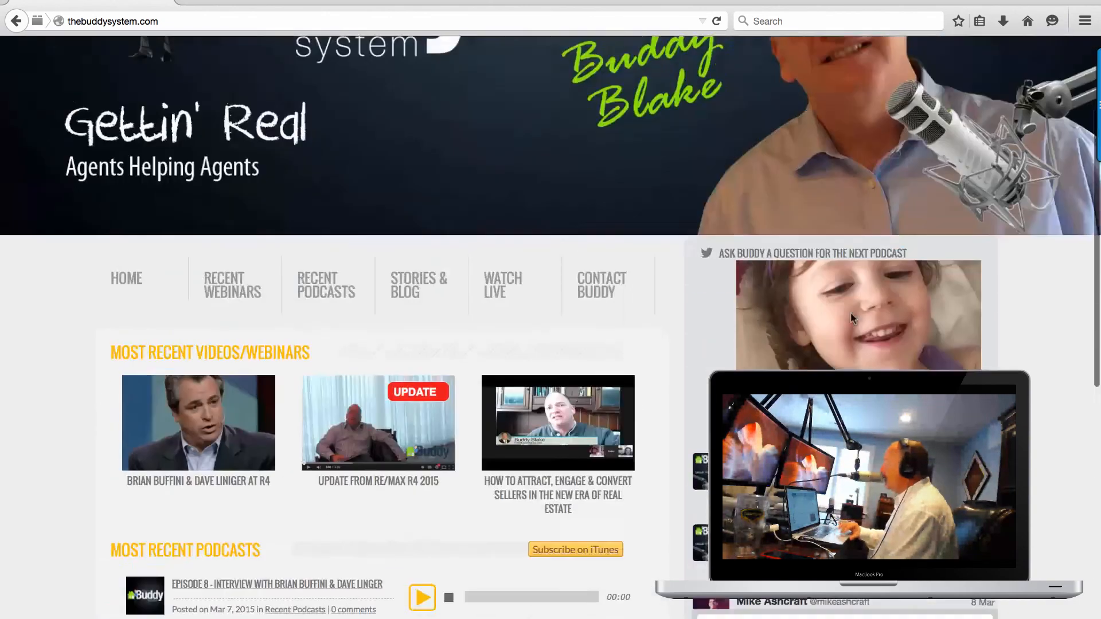
pyautogui.scroll(-4, 851, 312)
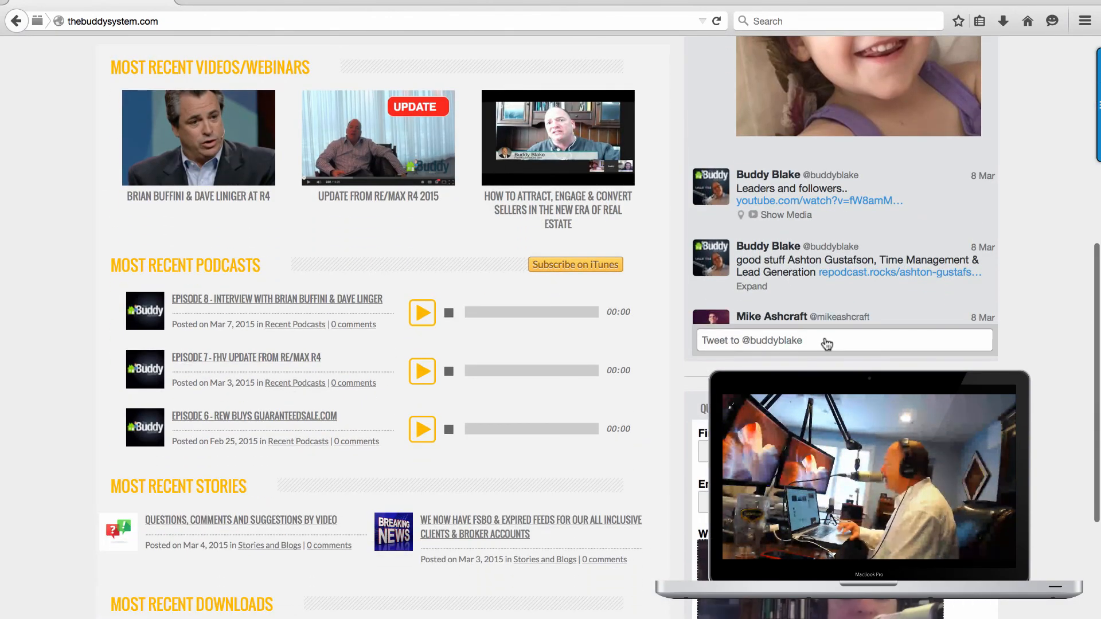
pyautogui.click(826, 340)
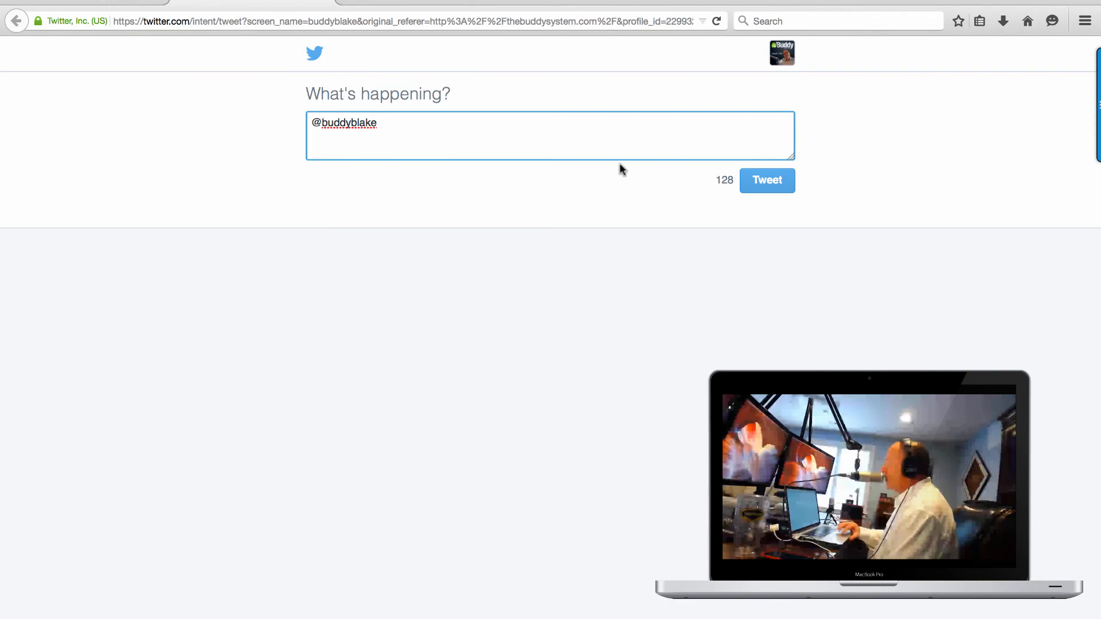